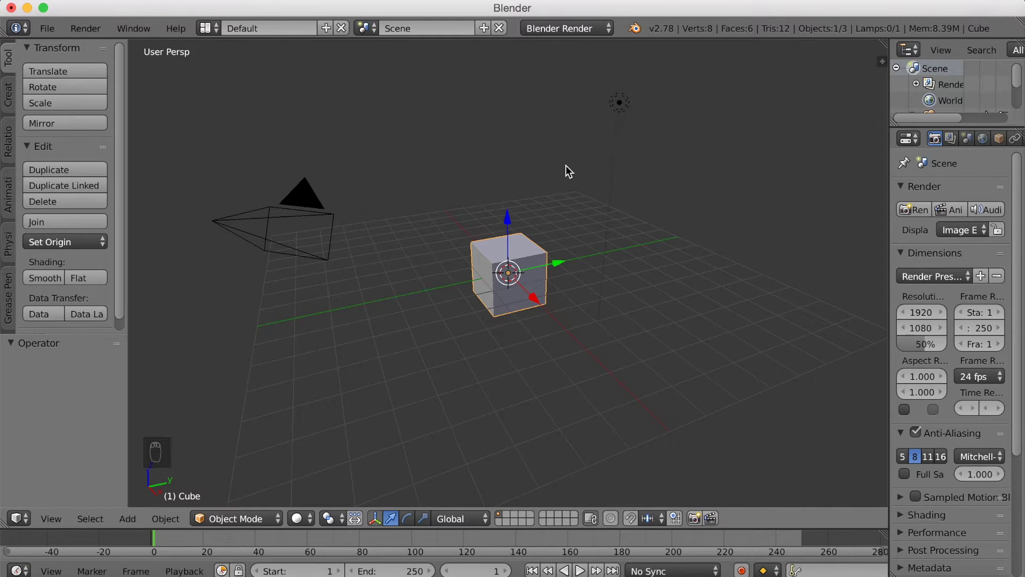
- Delete the lamp from the scene and switch the render engine to Cycles Render
{"action": "right_click", "coordinate": [620, 110]}
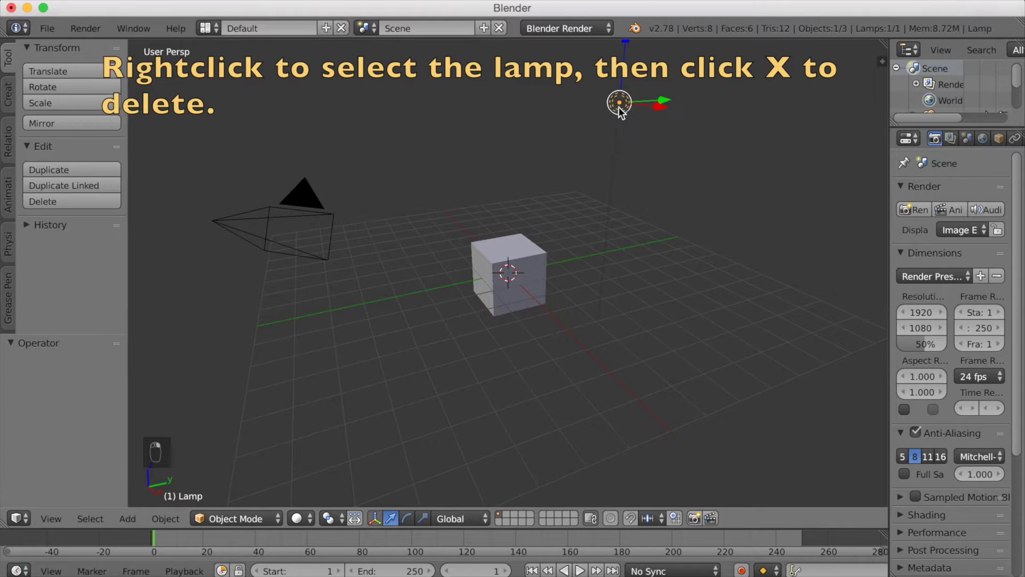
{"action": "key", "text": "x"}
{"action": "left_click", "coordinate": [571, 147]}
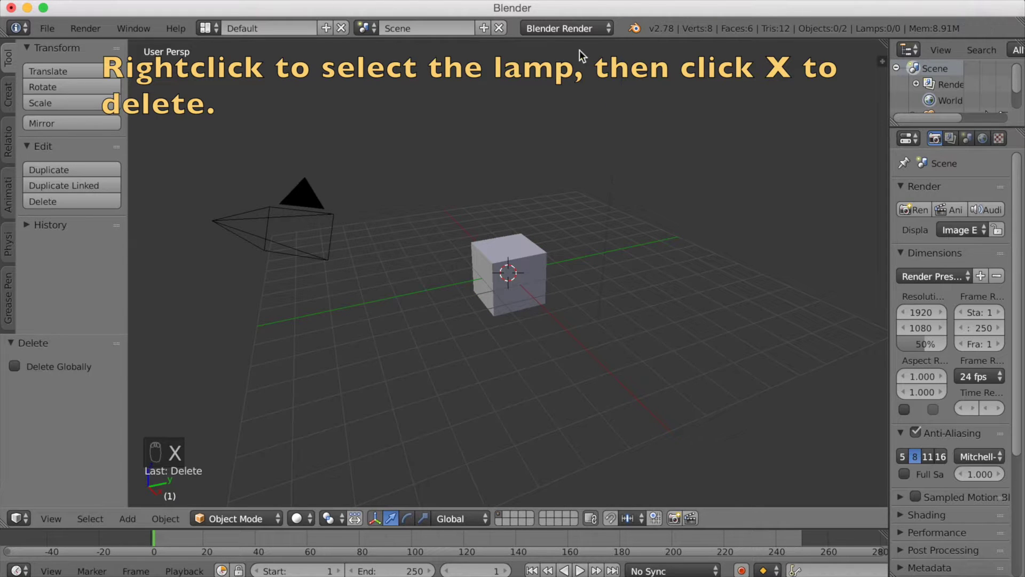
{"action": "left_click", "coordinate": [573, 24]}
{"action": "left_click", "coordinate": [566, 79]}
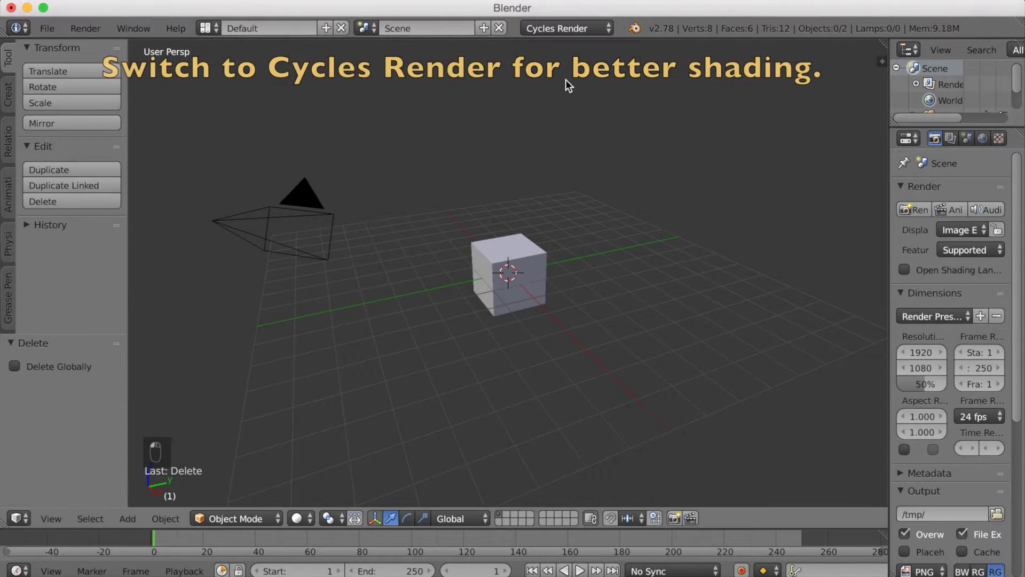
- Show the default cube's transform properties and set its X scale to 0.3
{"action": "right_click", "coordinate": [517, 275]}
{"action": "key", "text": "n"}
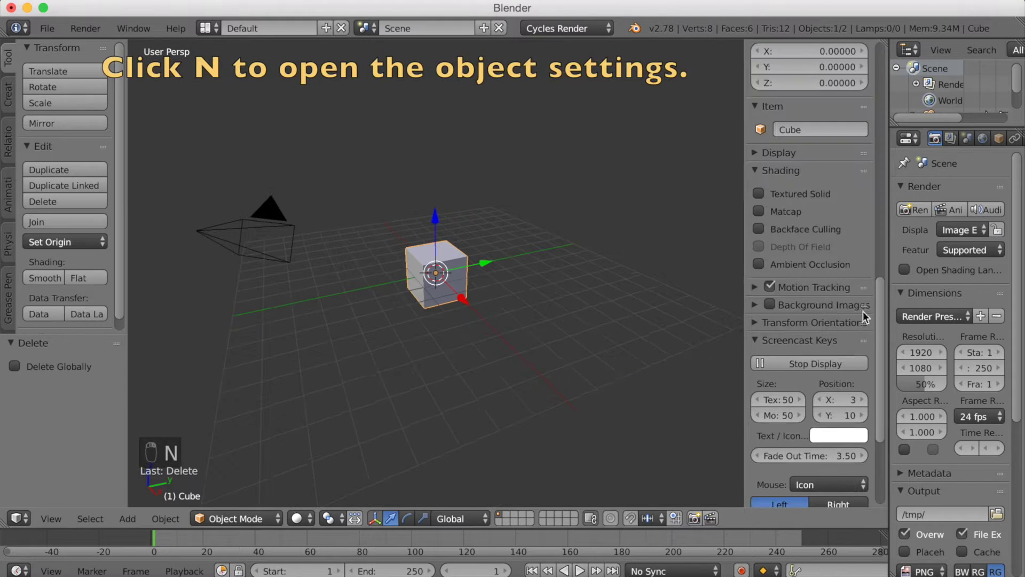
{"action": "left_click_drag", "start_coordinate": [879, 322], "coordinate": [906, 12]}
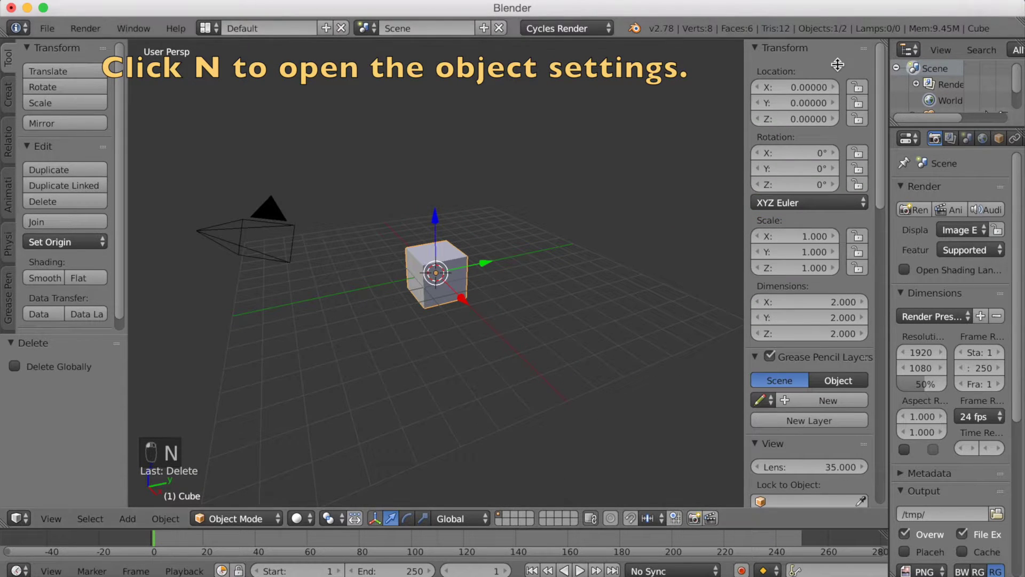
{"action": "left_click", "coordinate": [817, 300]}
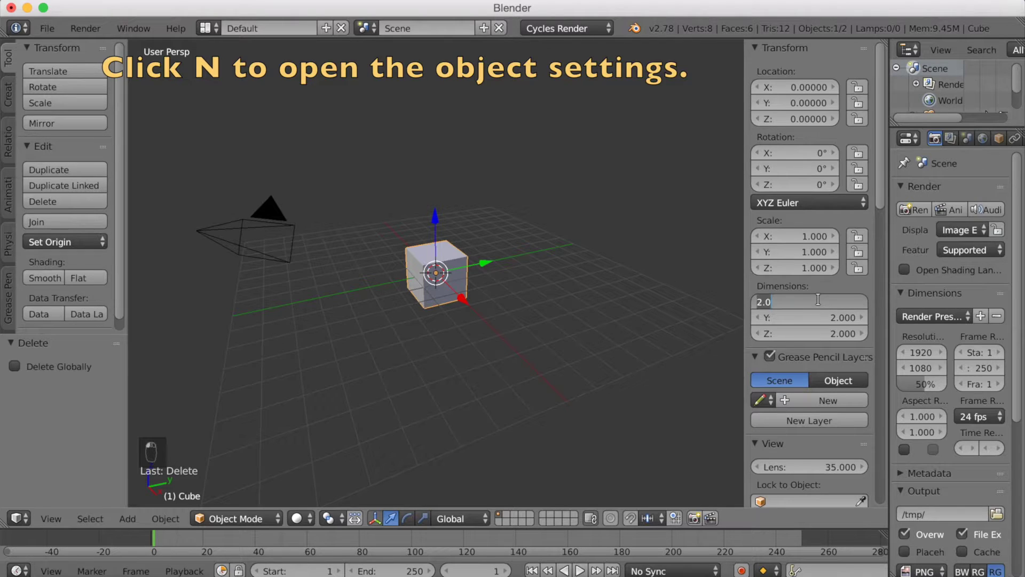
{"action": "key", "text": "Return"}
{"action": "left_click", "coordinate": [808, 235]}
{"action": "key", "text": "BackSpace"}
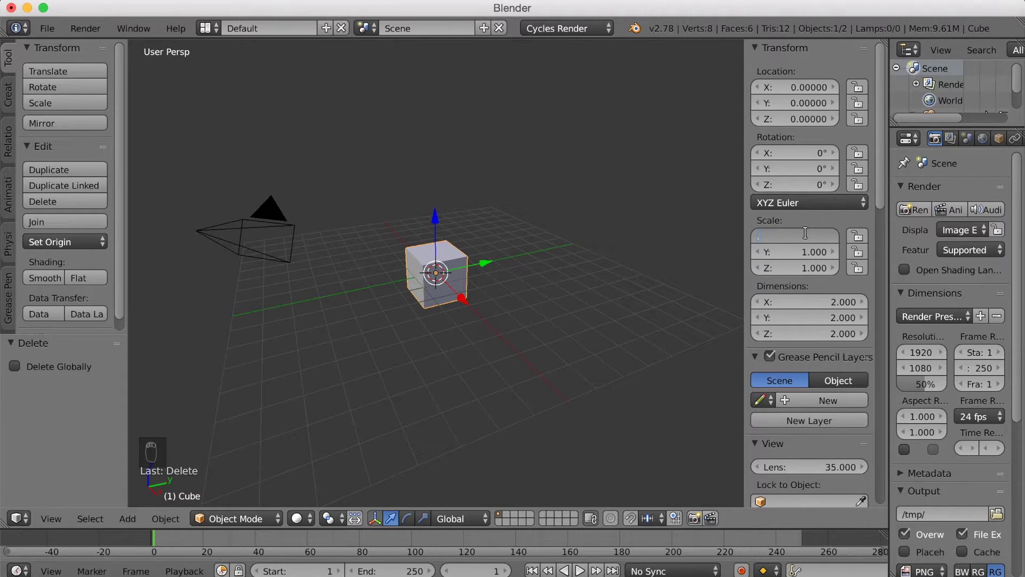
{"action": "type", "text": ".3"}
{"action": "key", "text": "Return"}
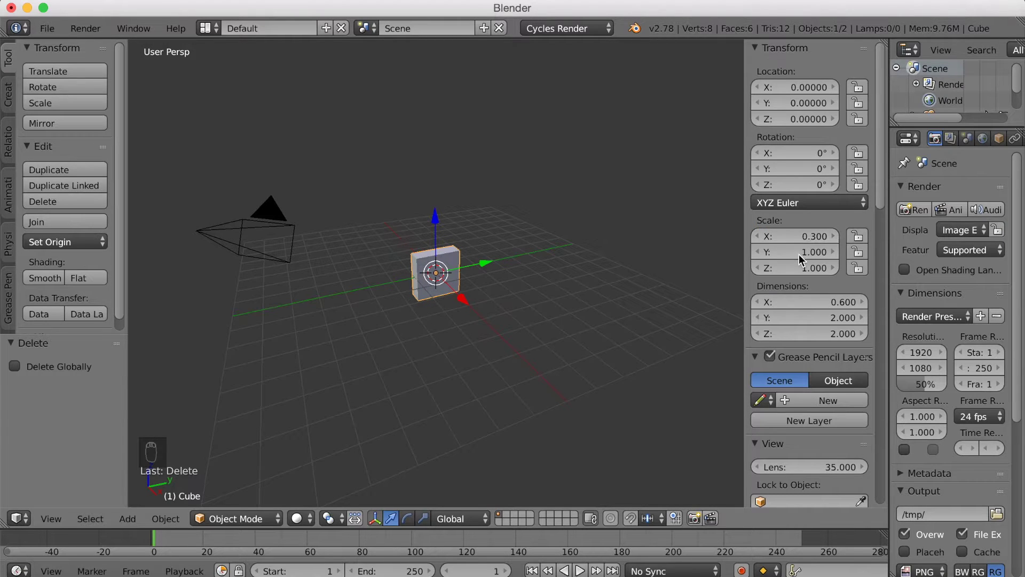
- Set the cube's Y scale to 0.3 and its Z scale to 2 to form a tall pillar
{"action": "left_click", "coordinate": [798, 254]}
{"action": "key", "text": "BackSpace"}
{"action": "type", "text": ".3"}
{"action": "key", "text": "Return"}
{"action": "left_click", "coordinate": [795, 268]}
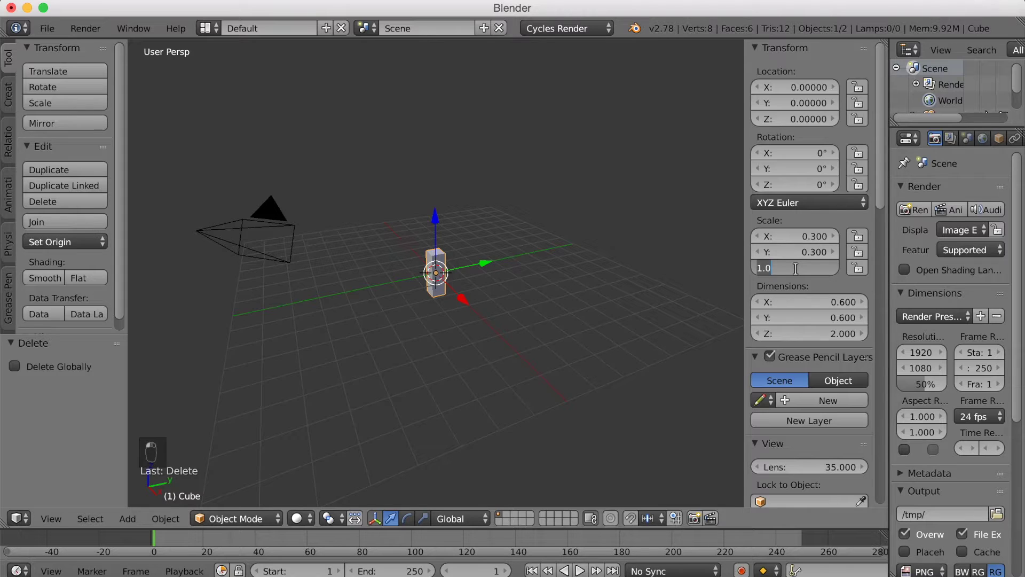
{"action": "key", "text": "BackSpace"}
{"action": "type", "text": "2"}
{"action": "key", "text": "Return"}
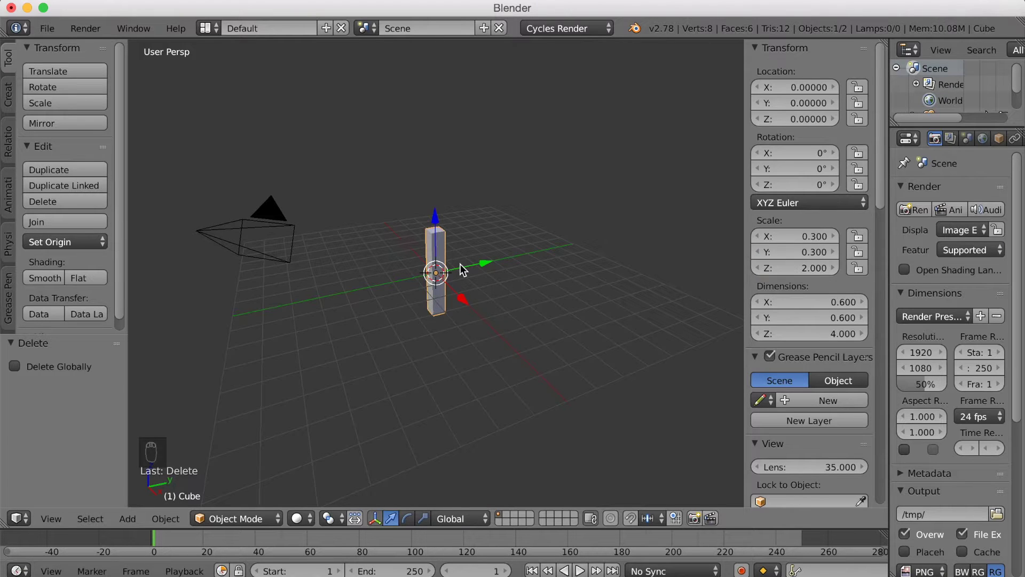
- Move the pillar up exactly 1 unit along the Z axis
{"action": "scroll", "coordinate": [495, 226], "scroll_direction": "up", "scroll_amount": 6}
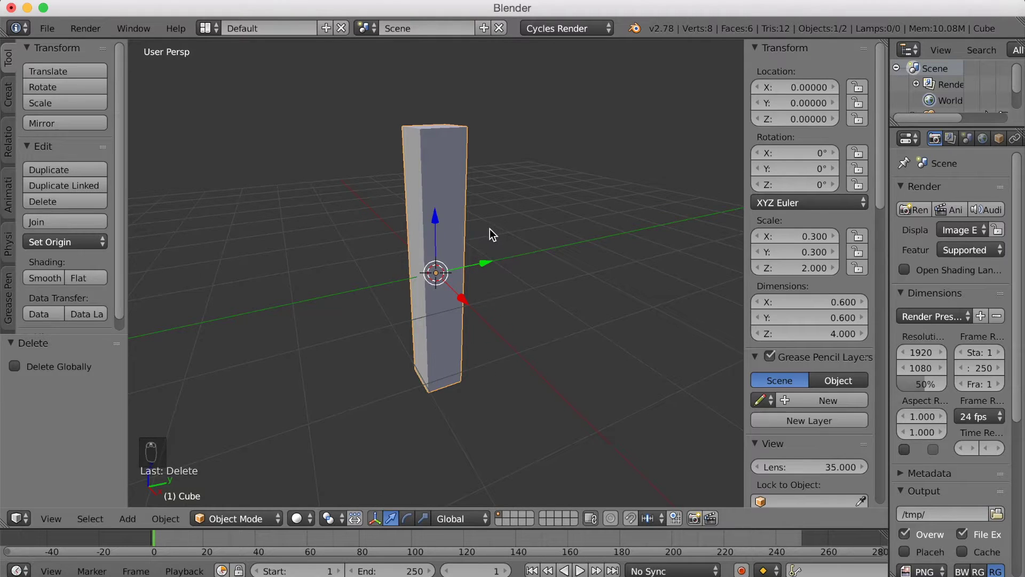
{"action": "key", "text": "g"}
{"action": "key", "text": "z"}
{"action": "key", "text": "1"}
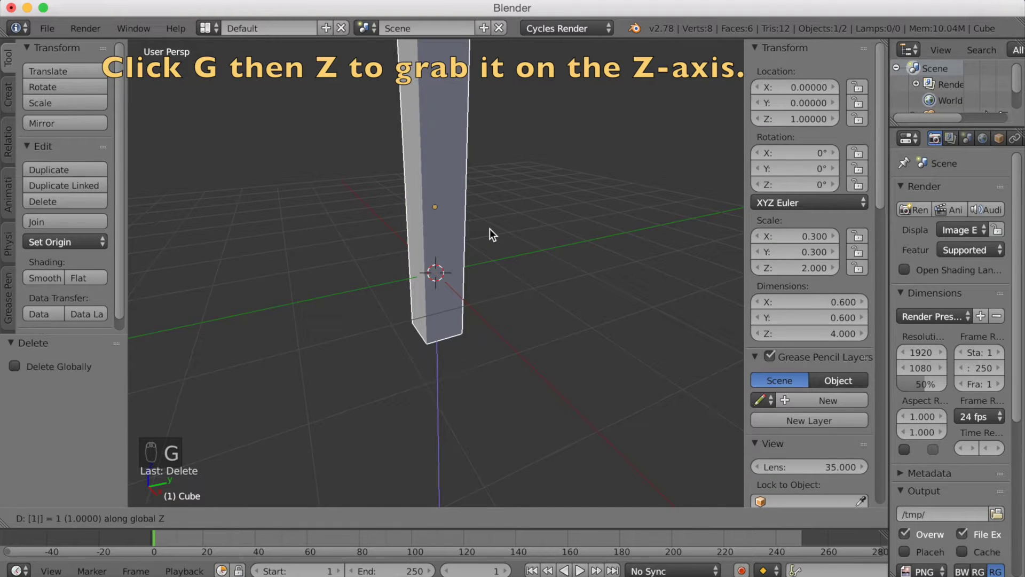
{"action": "key", "text": "Return"}
- In front view, raise the pillar about 1 unit along Z until its base meets the ground line, and set its origin to the 3D cursor
{"action": "middle_click_drag", "start_coordinate": [454, 187], "coordinate": [443, 155]}
{"action": "key", "text": "KP_1"}
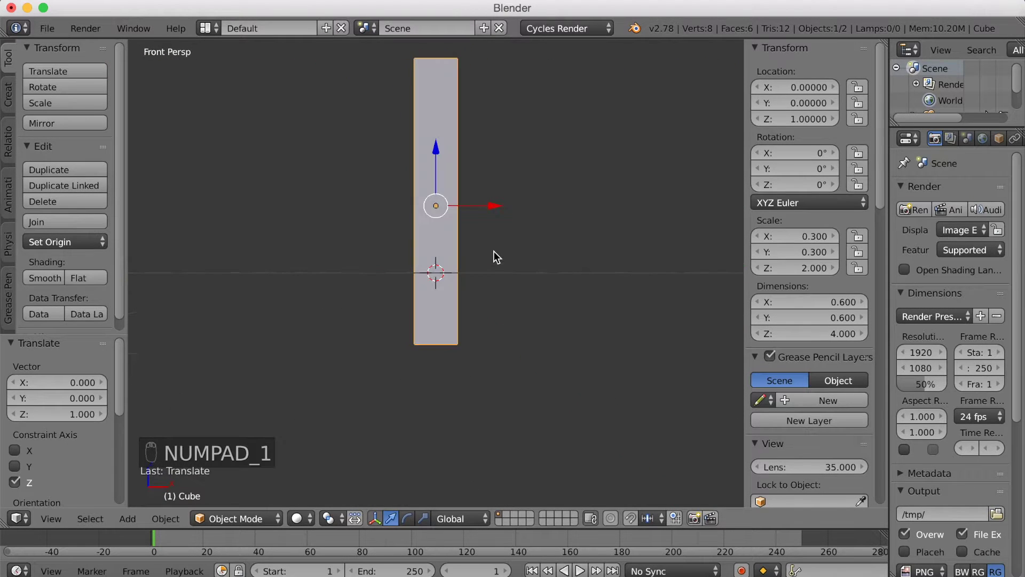
{"action": "key", "text": "g"}
{"action": "key", "text": "z"}
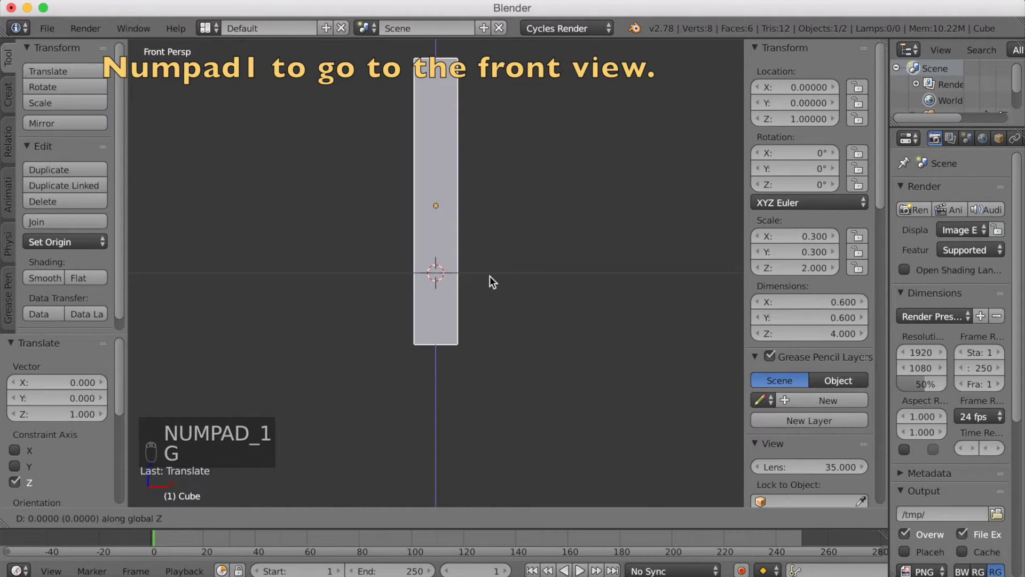
{"action": "left_click", "coordinate": [495, 209]}
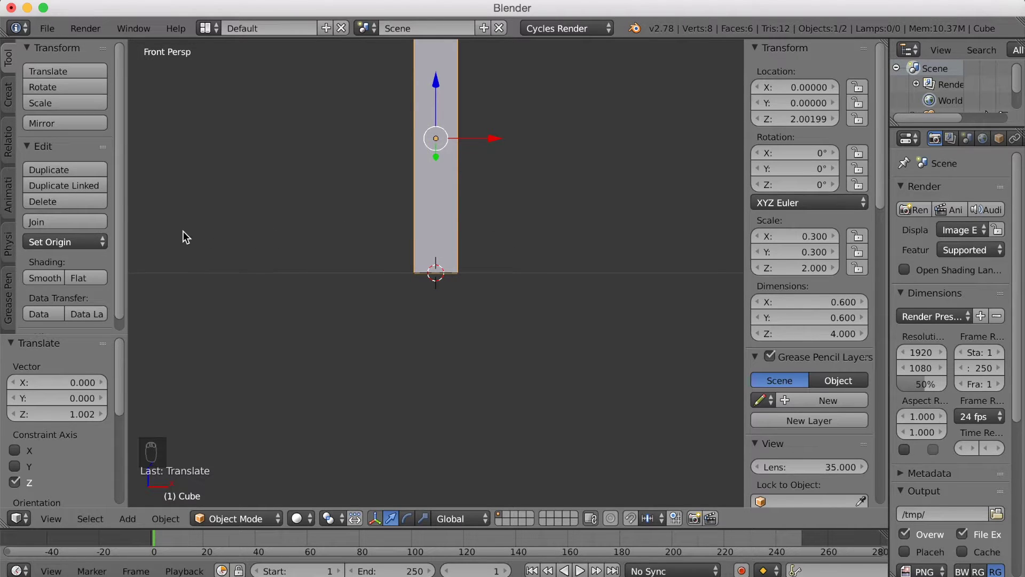
{"action": "left_click", "coordinate": [40, 243]}
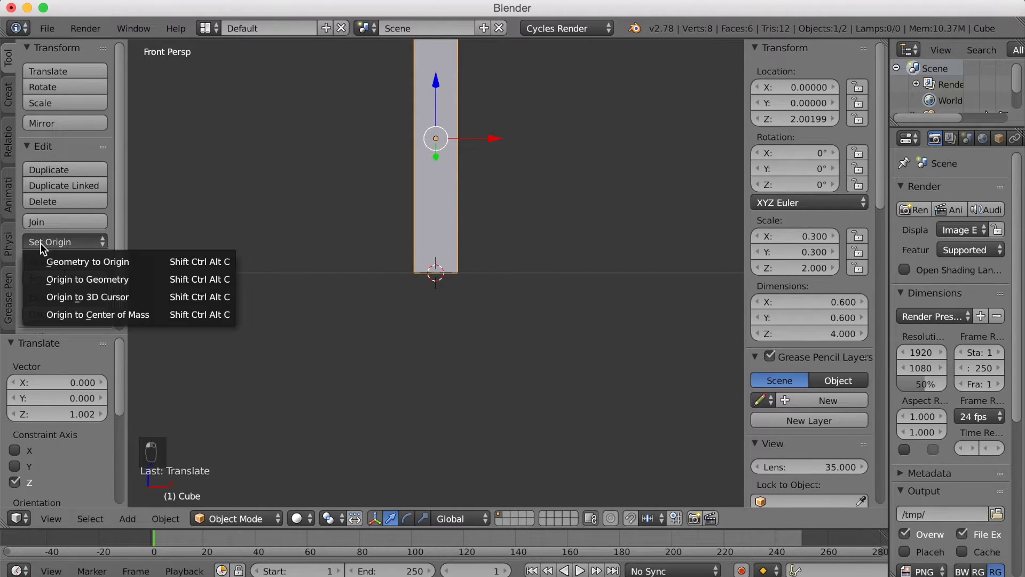
{"action": "left_click", "coordinate": [73, 297]}
- Make six duplicates of the pillar in a row, each offset 1 unit along the X axis from the previous one
{"action": "scroll", "coordinate": [435, 270], "scroll_direction": "down", "scroll_amount": 4}
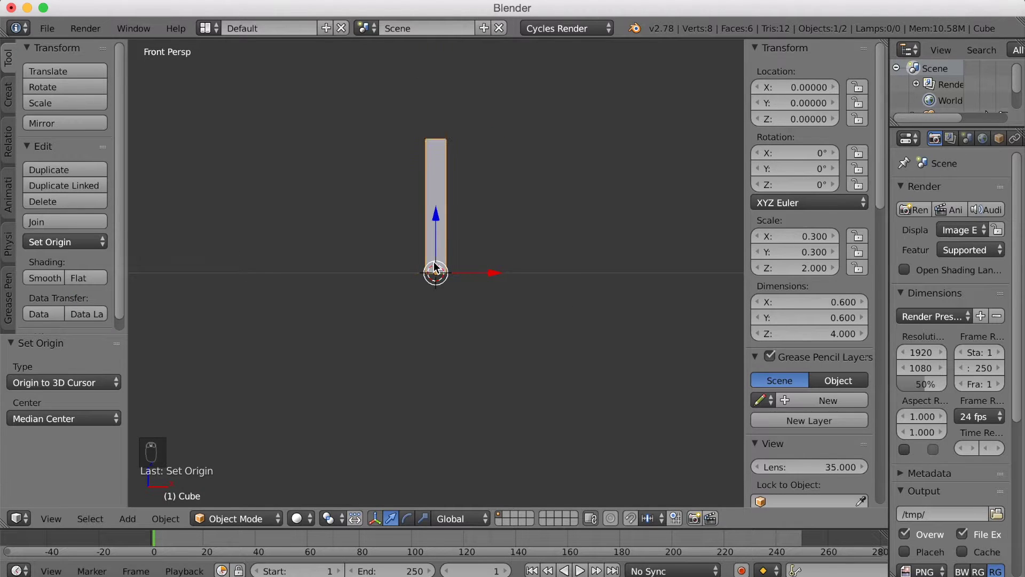
{"action": "scroll", "coordinate": [435, 270], "scroll_direction": "up", "scroll_amount": 1}
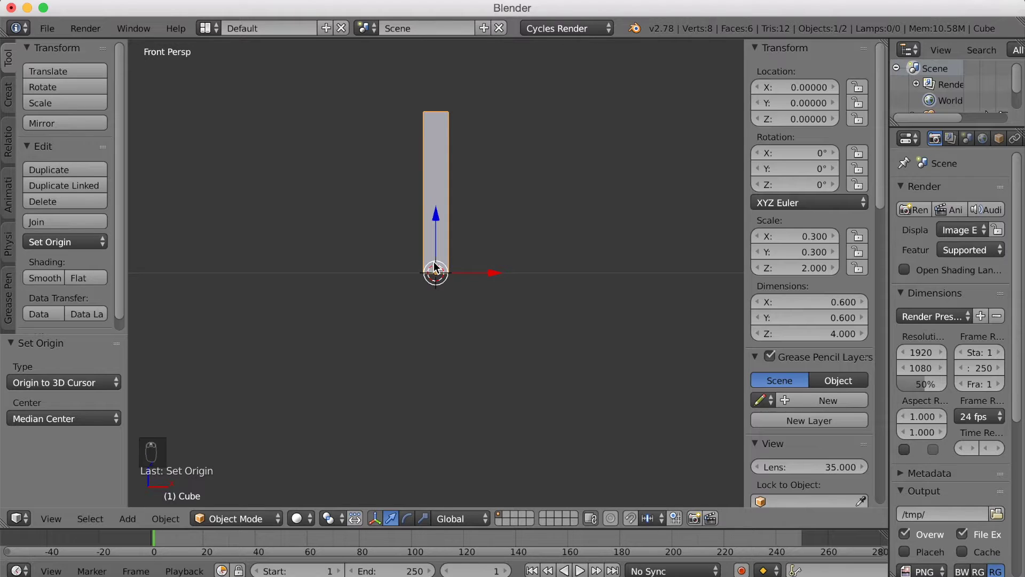
{"action": "key", "text": "shift+d"}
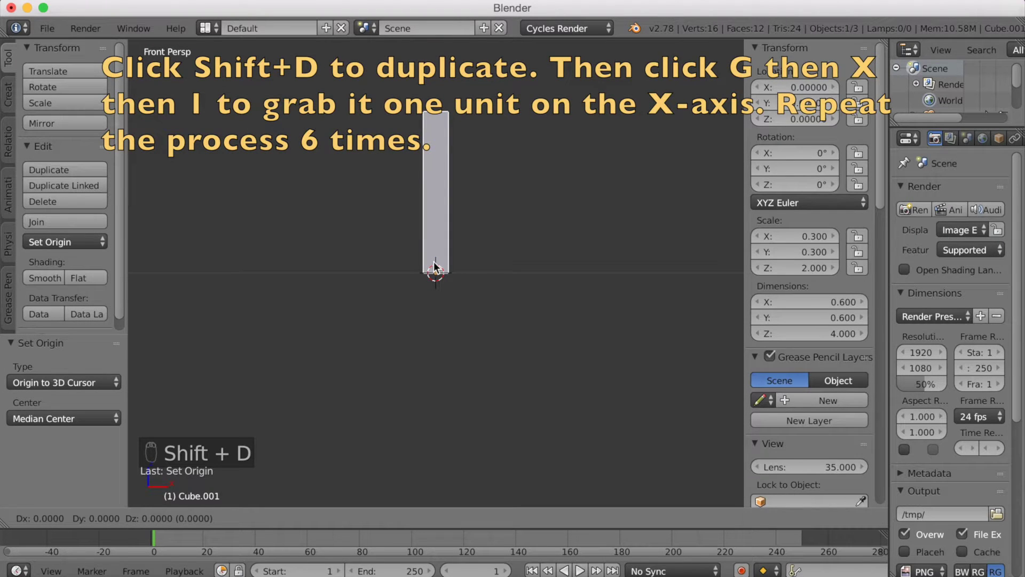
{"action": "key", "text": "x"}
{"action": "key", "text": "1"}
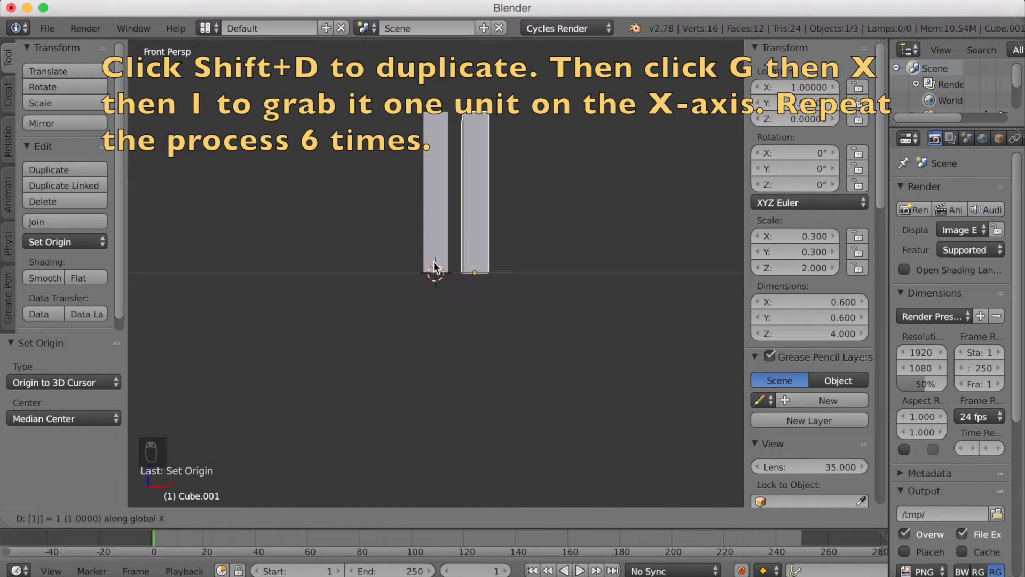
{"action": "key", "text": "Return"}
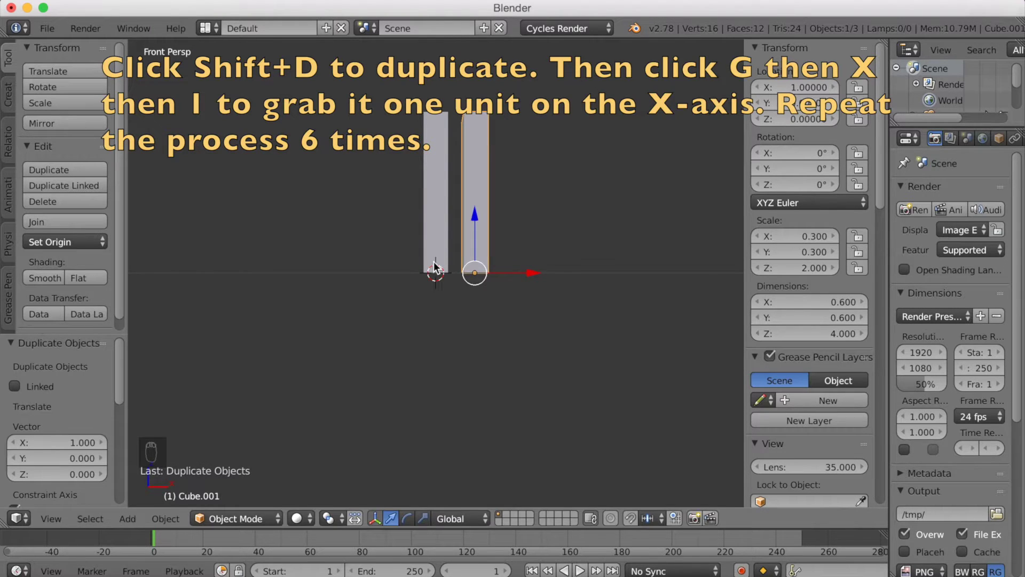
{"action": "key", "text": "shift+d"}
{"action": "key", "text": "x"}
{"action": "key", "text": "1"}
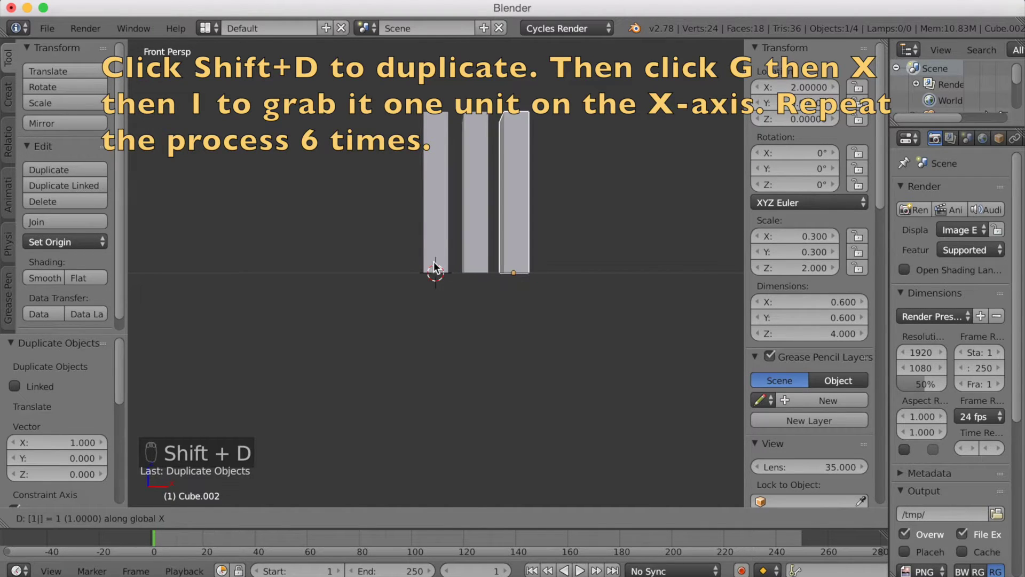
{"action": "key", "text": "Return"}
{"action": "key", "text": "shift+d"}
{"action": "key", "text": "x"}
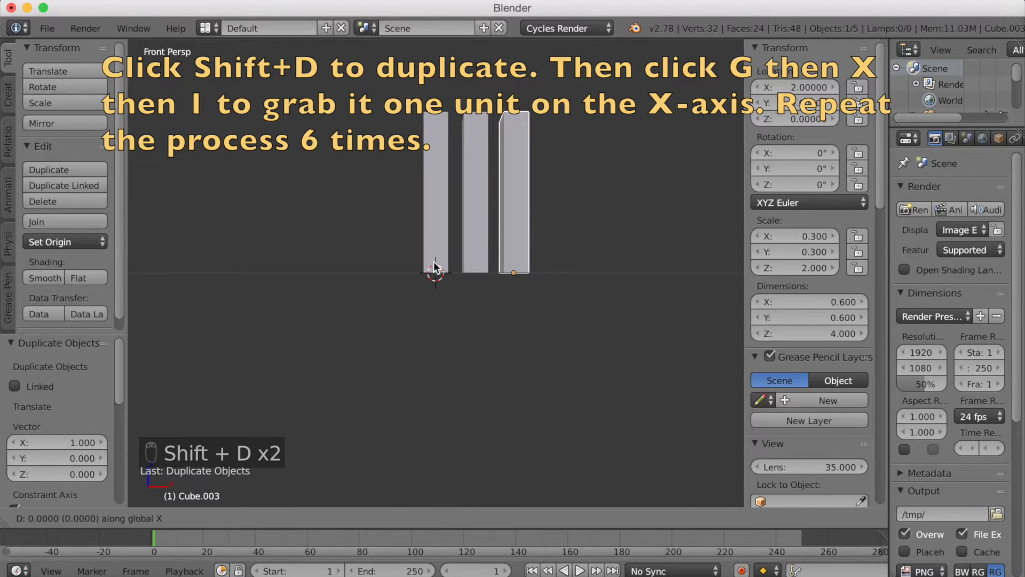
{"action": "key", "text": "1"}
{"action": "key", "text": "Return"}
{"action": "key", "text": "shift+d"}
{"action": "key", "text": "x"}
{"action": "key", "text": "1"}
{"action": "key", "text": "Return"}
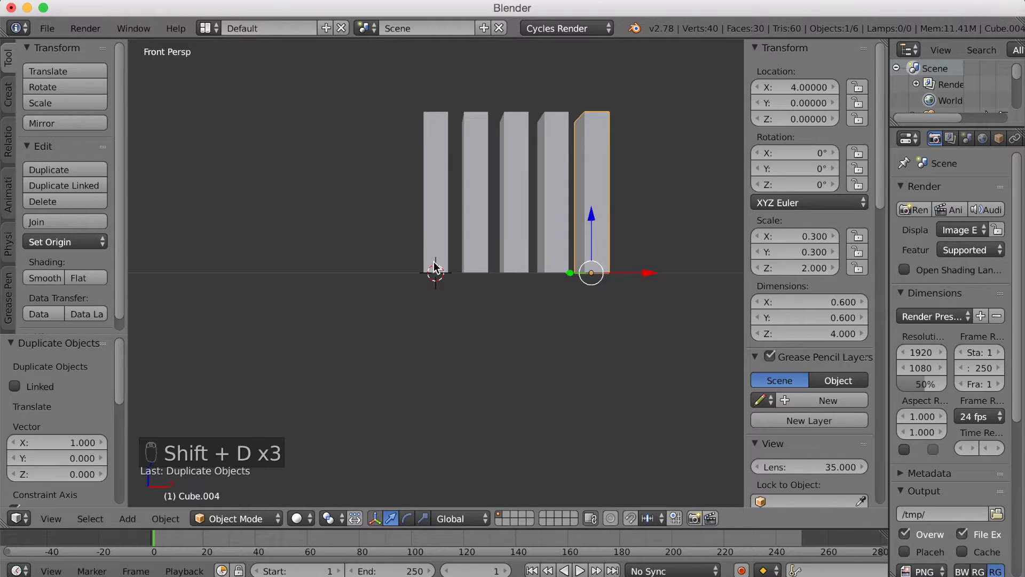
{"action": "key", "text": "shift+d"}
{"action": "key", "text": "x"}
{"action": "key", "text": "1"}
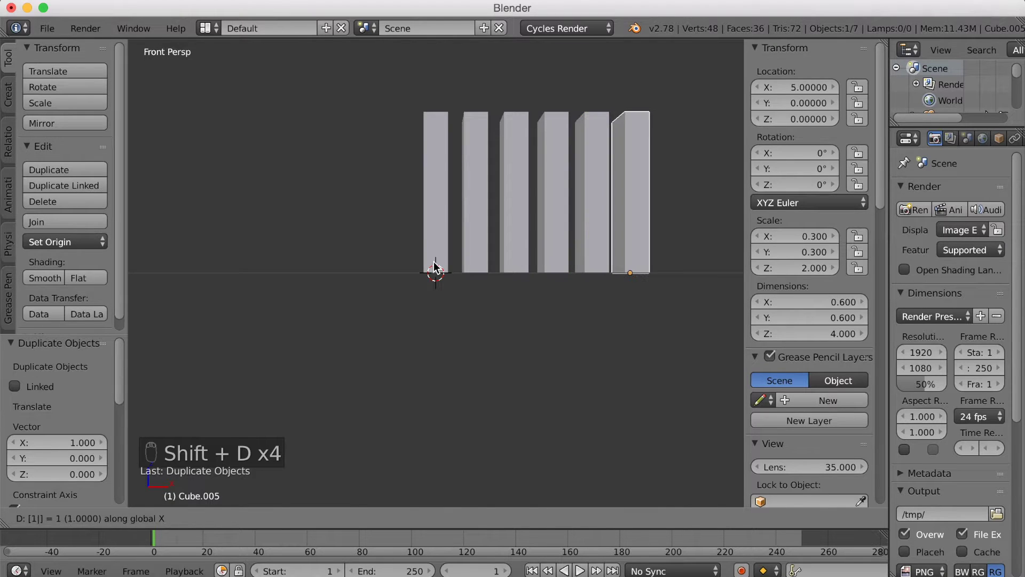
{"action": "key", "text": "Return"}
{"action": "key", "text": "shift+d"}
{"action": "key", "text": "x"}
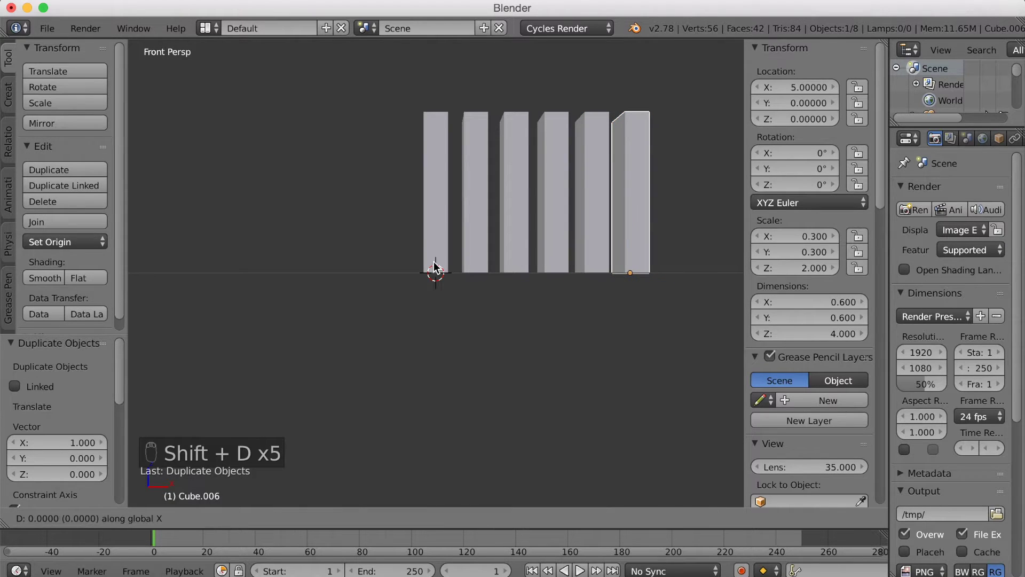
{"action": "key", "text": "1"}
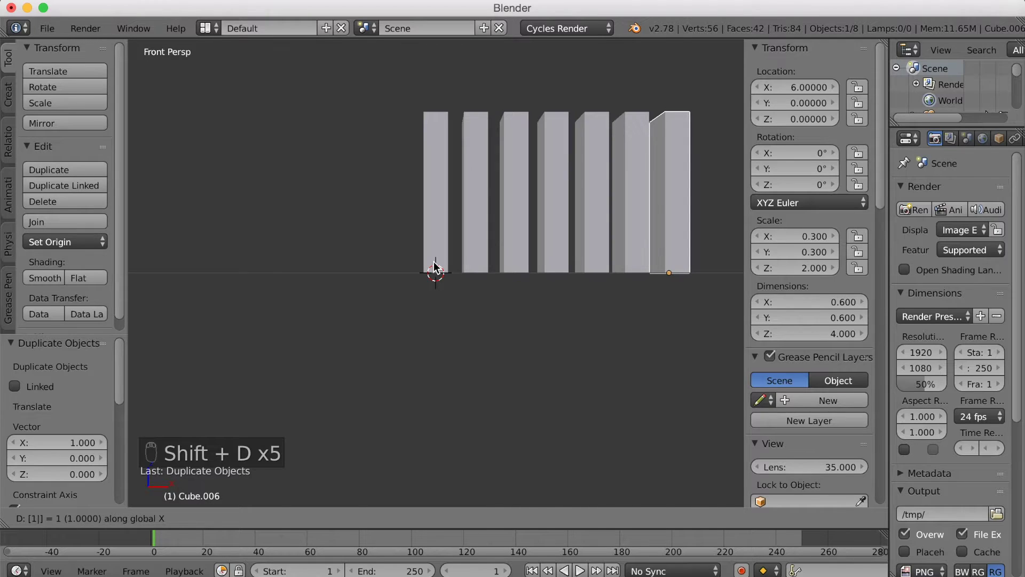
{"action": "key", "text": "Return"}
- Hide the transform properties sidebar and enlarge the Outliner so that all the pillars are listed
{"action": "right_click", "coordinate": [438, 233]}
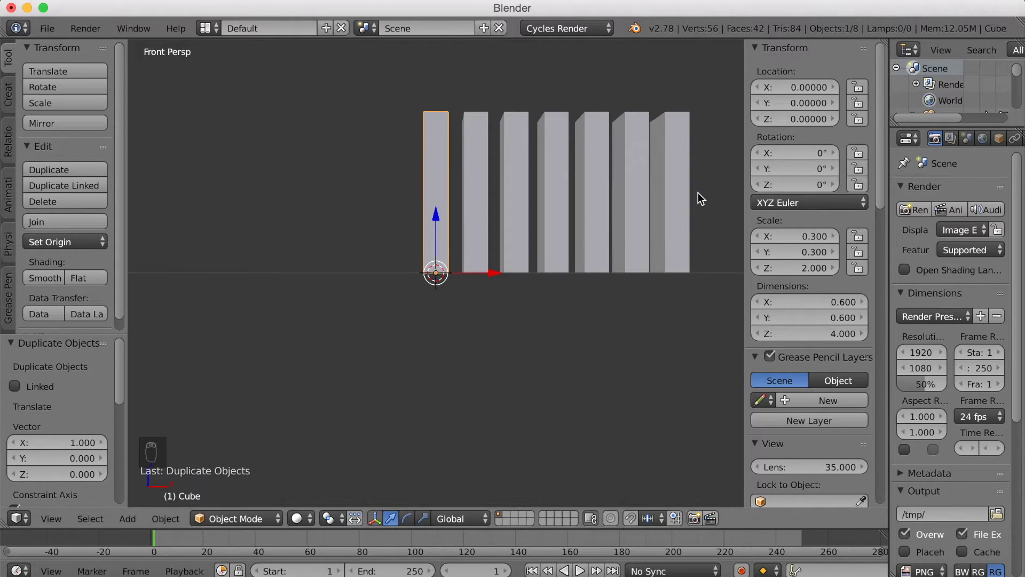
{"action": "key", "text": "n"}
{"action": "left_click_drag", "start_coordinate": [892, 187], "coordinate": [763, 211]}
{"action": "left_click_drag", "start_coordinate": [854, 129], "coordinate": [876, 335]}
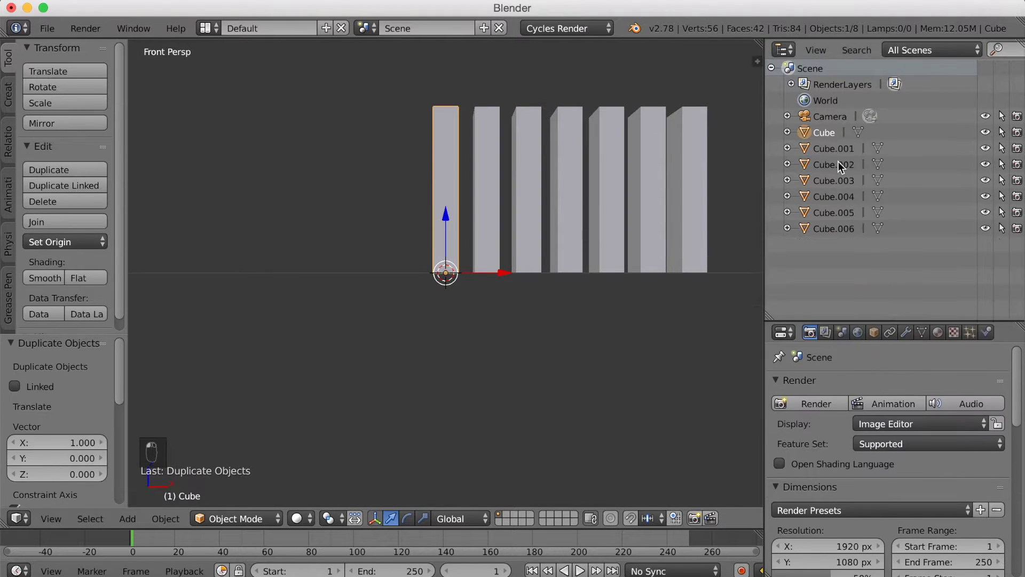
- Rename the first pillar, at the world origin, to 16Hz
{"action": "double_click", "coordinate": [828, 133]}
{"action": "key", "text": "BackSpace"}
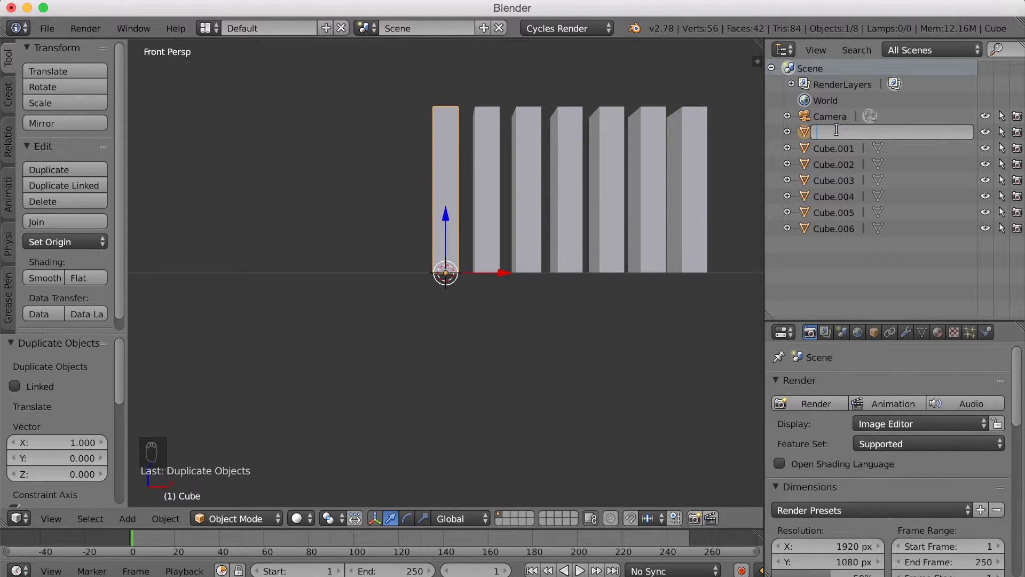
{"action": "type", "text": "16Hz"}
{"action": "key", "text": "Return"}
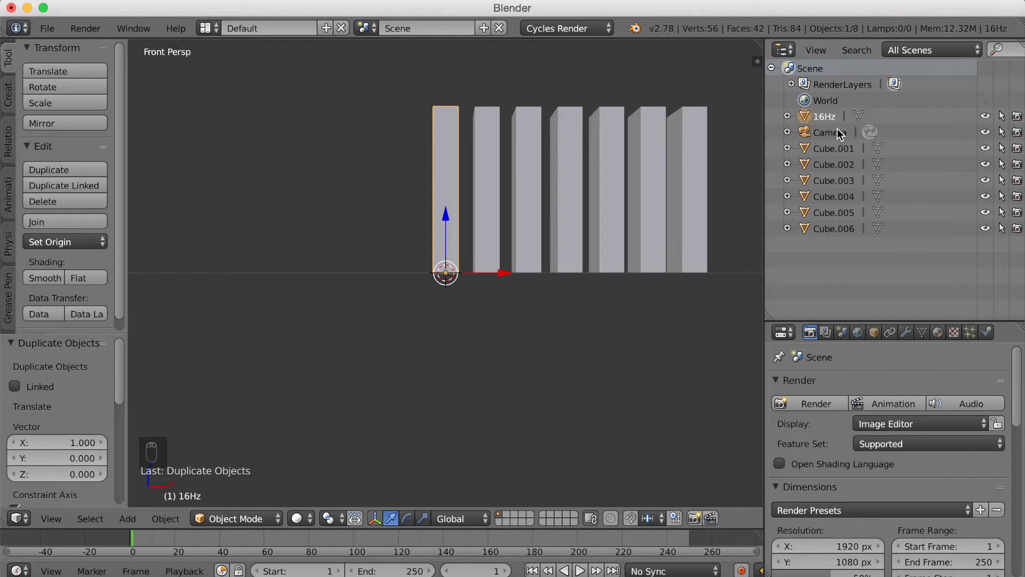
- Rename the second pillar in the row to 120Hz
{"action": "double_click", "coordinate": [828, 149]}
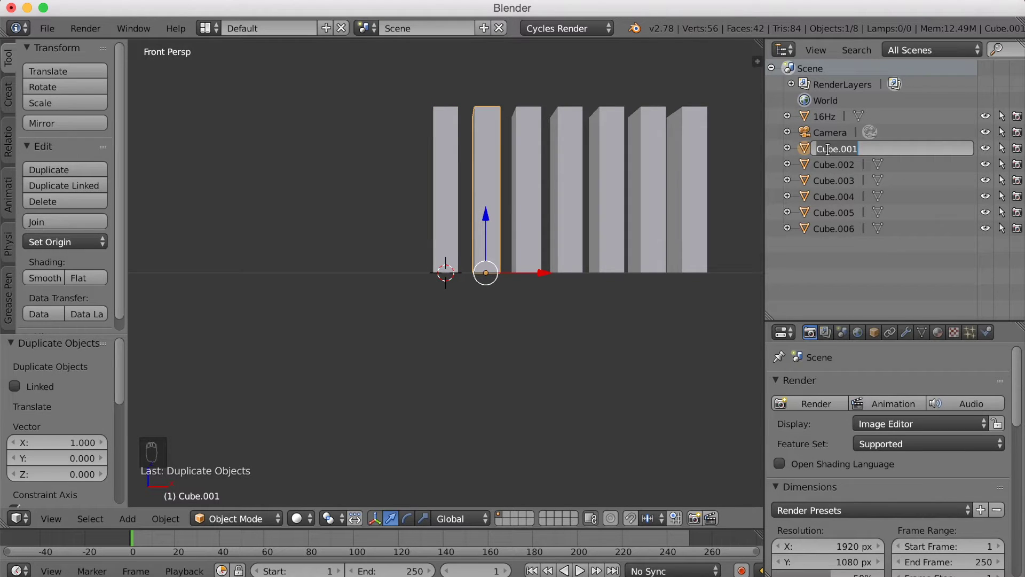
{"action": "key", "text": "BackSpace"}
{"action": "type", "text": "120Hz"}
{"action": "key", "text": "Return"}
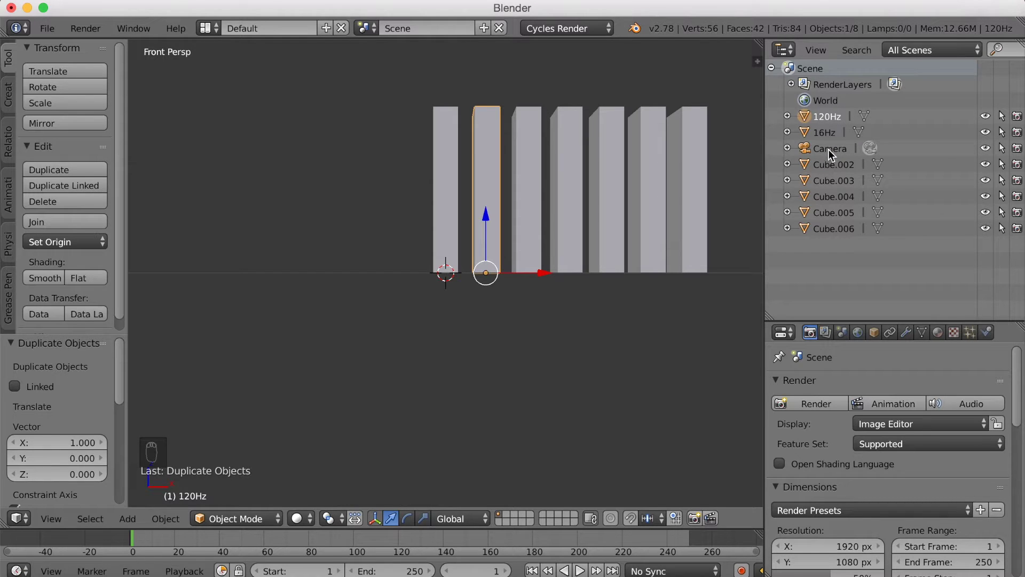
- Rename the third pillar in the row to 350Hz
{"action": "double_click", "coordinate": [832, 165]}
{"action": "key", "text": "BackSpace"}
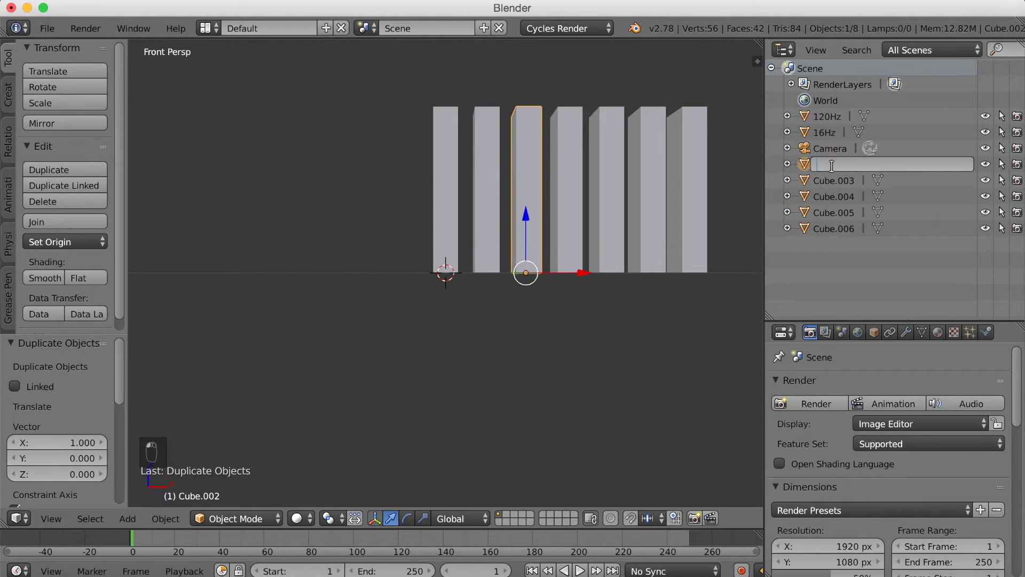
{"action": "type", "text": "350Hz"}
{"action": "key", "text": "Return"}
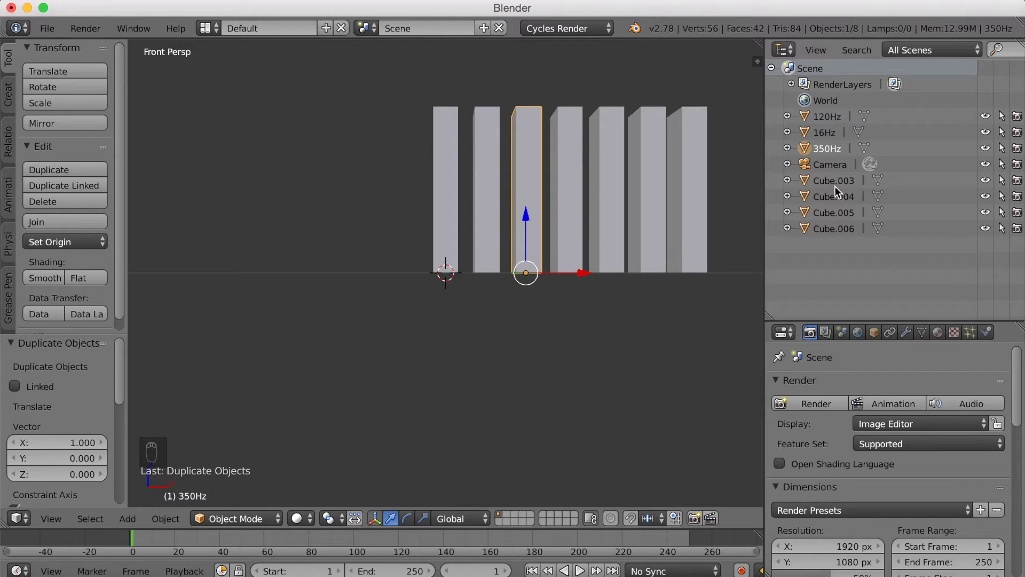
- Rename the fourth pillar in the row to 600Hz
{"action": "double_click", "coordinate": [833, 182]}
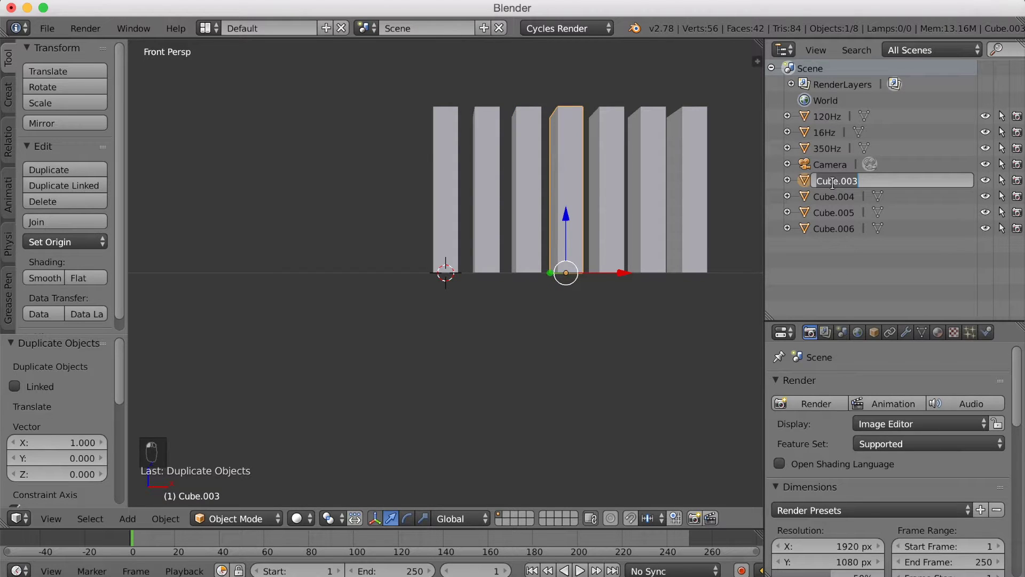
{"action": "key", "text": "BackSpace"}
{"action": "type", "text": "600"}
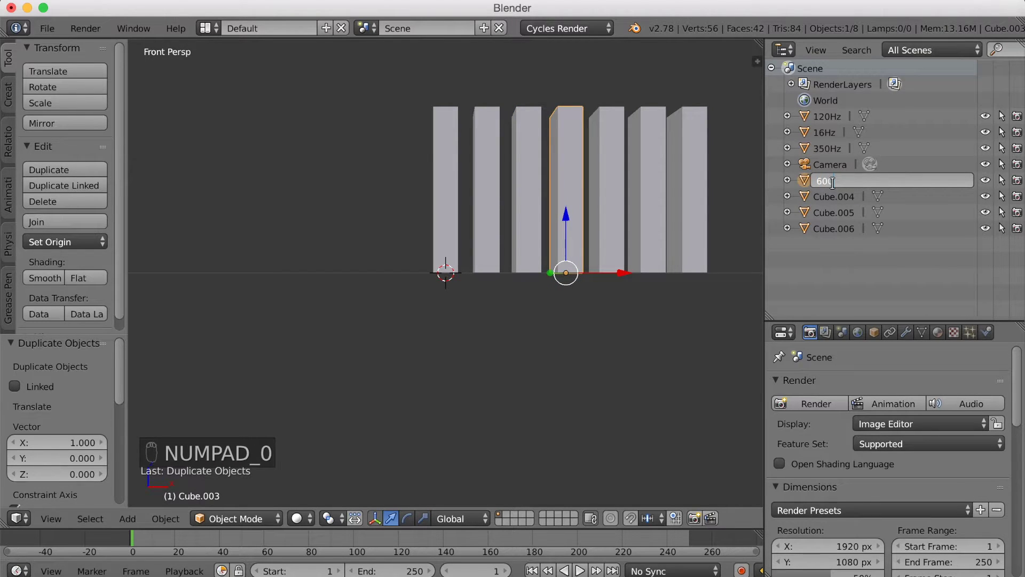
{"action": "type", "text": "Hz"}
{"action": "key", "text": "Return"}
- Rename the fifth pillar in the row to 1KHz
{"action": "left_click", "coordinate": [831, 198]}
{"action": "double_click", "coordinate": [831, 199]}
{"action": "type", "text": "1K"}
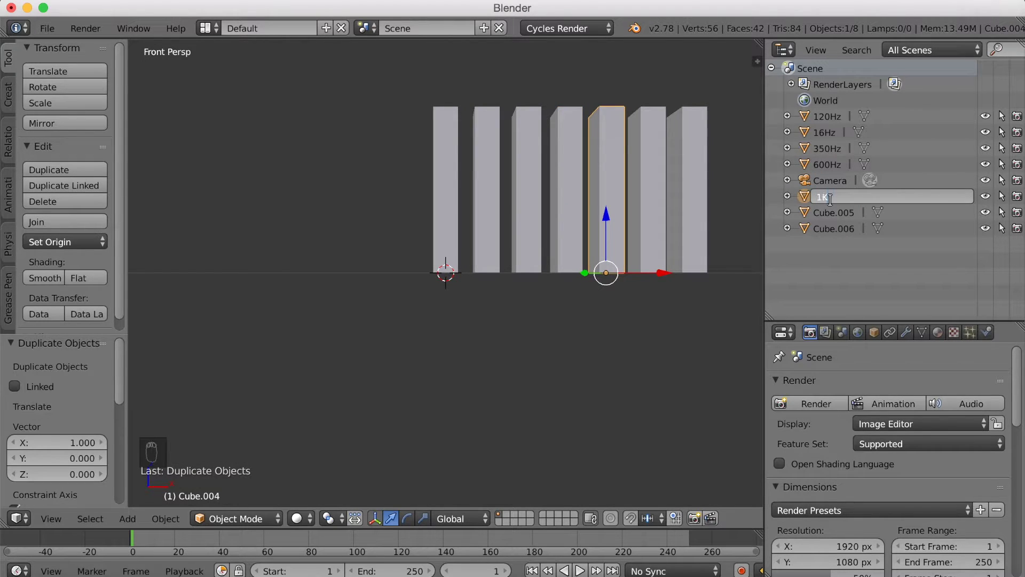
{"action": "type", "text": "Hz"}
{"action": "key", "text": "Return"}
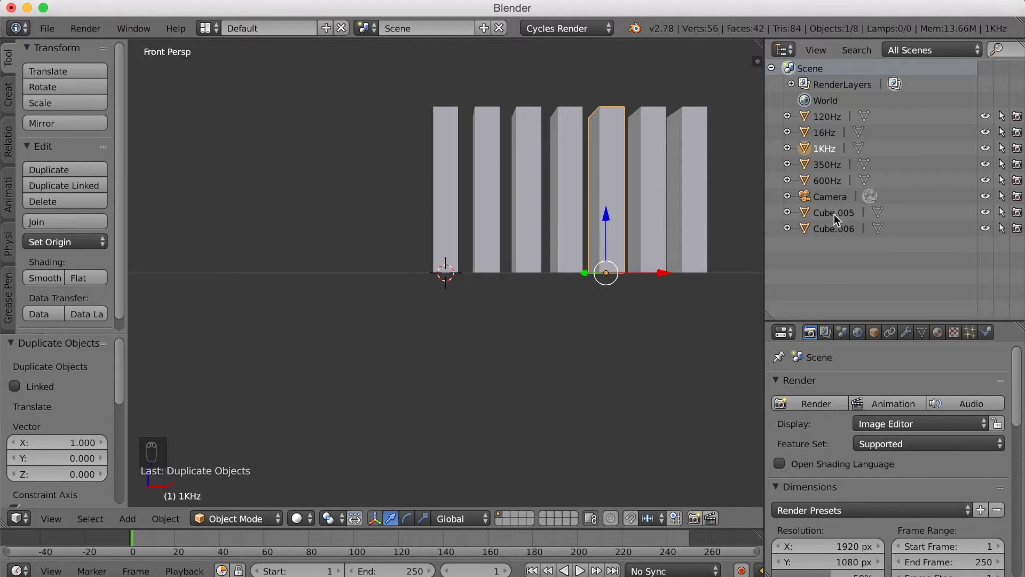
- Rename the sixth pillar in the row to 10KHz
{"action": "left_click", "coordinate": [834, 214]}
{"action": "double_click", "coordinate": [834, 214]}
{"action": "type", "text": "10"}
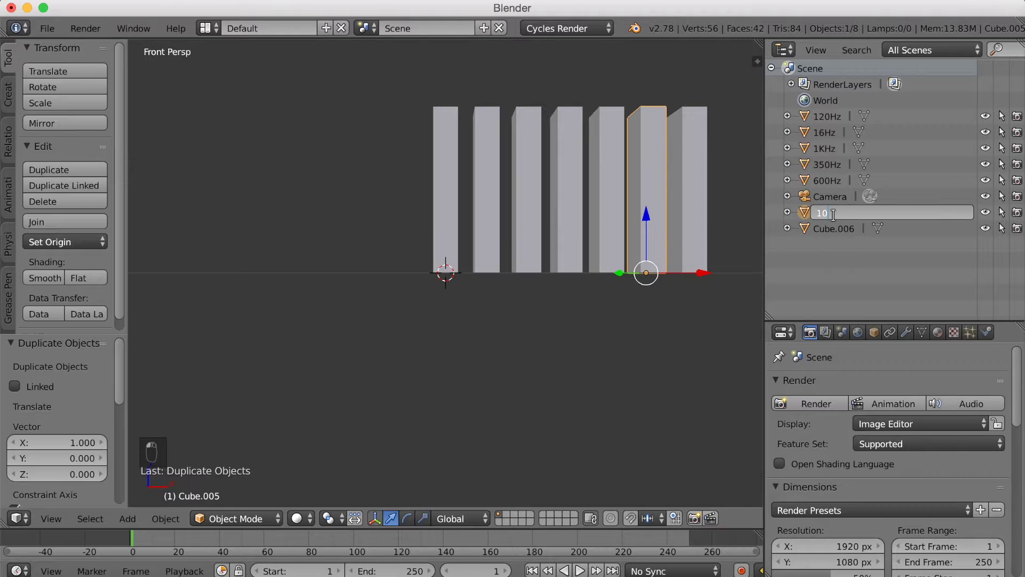
{"action": "type", "text": "KHz"}
{"action": "key", "text": "Return"}
- Rename the seventh and last pillar in the row to 16KHz
{"action": "double_click", "coordinate": [837, 229]}
{"action": "key", "text": "BackSpace"}
{"action": "type", "text": "16"}
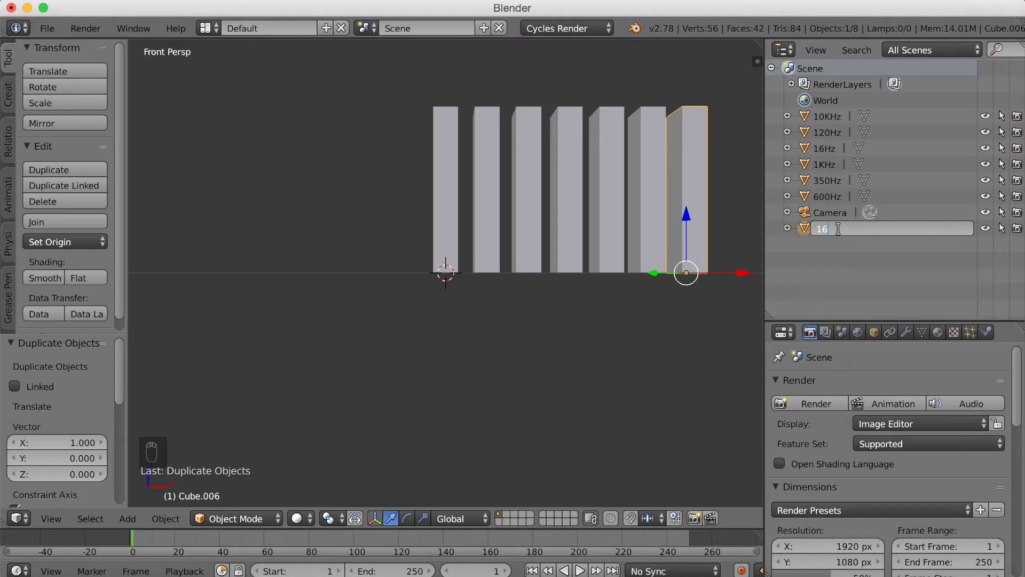
{"action": "type", "text": "KHz"}
{"action": "key", "text": "Return"}
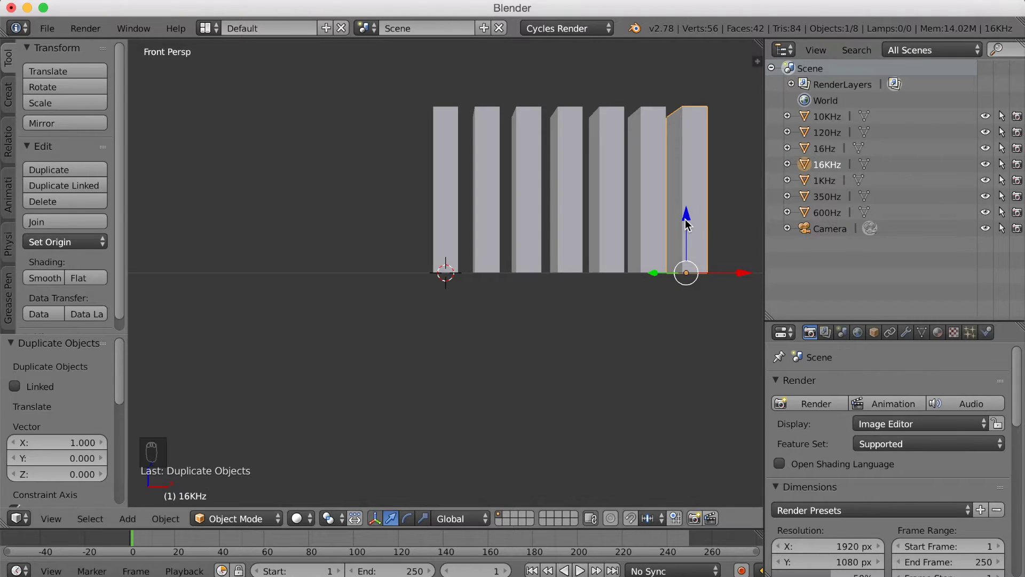
- Select the 16Hz pillar and make Delta Scale the active keying set
{"action": "right_click", "coordinate": [438, 190]}
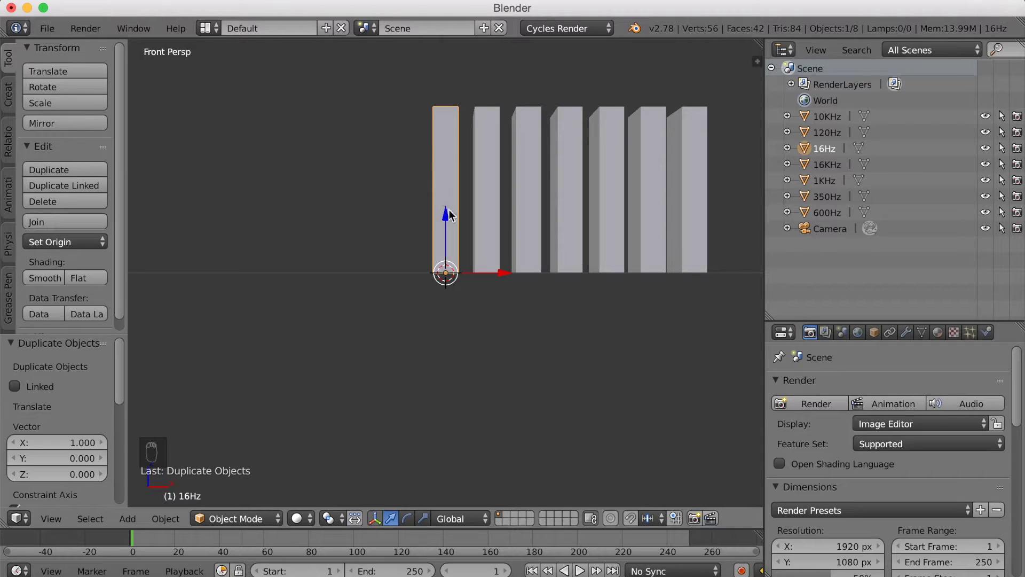
{"action": "scroll", "coordinate": [615, 570], "scroll_direction": "down", "scroll_amount": 6}
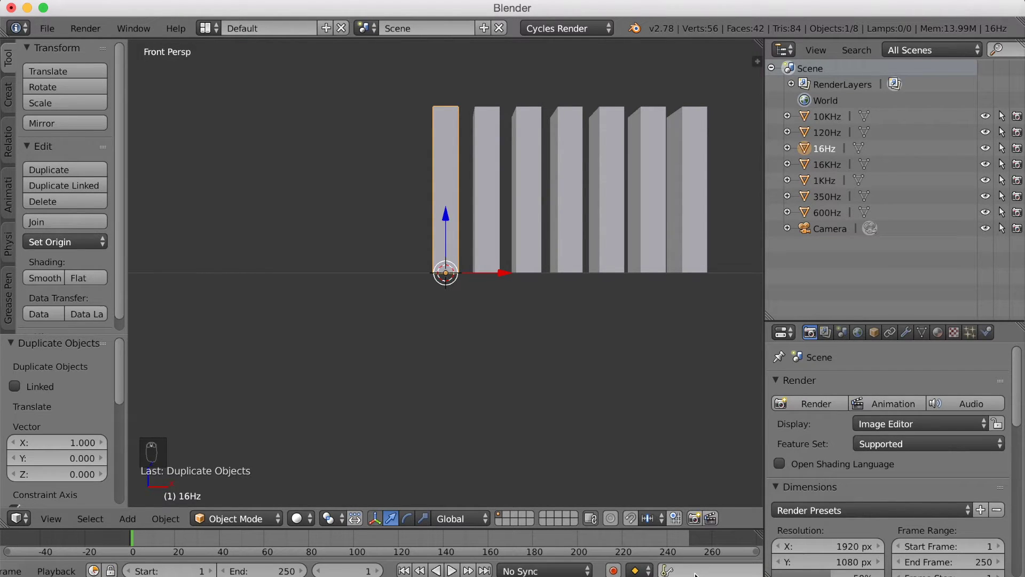
{"action": "left_click", "coordinate": [687, 569]}
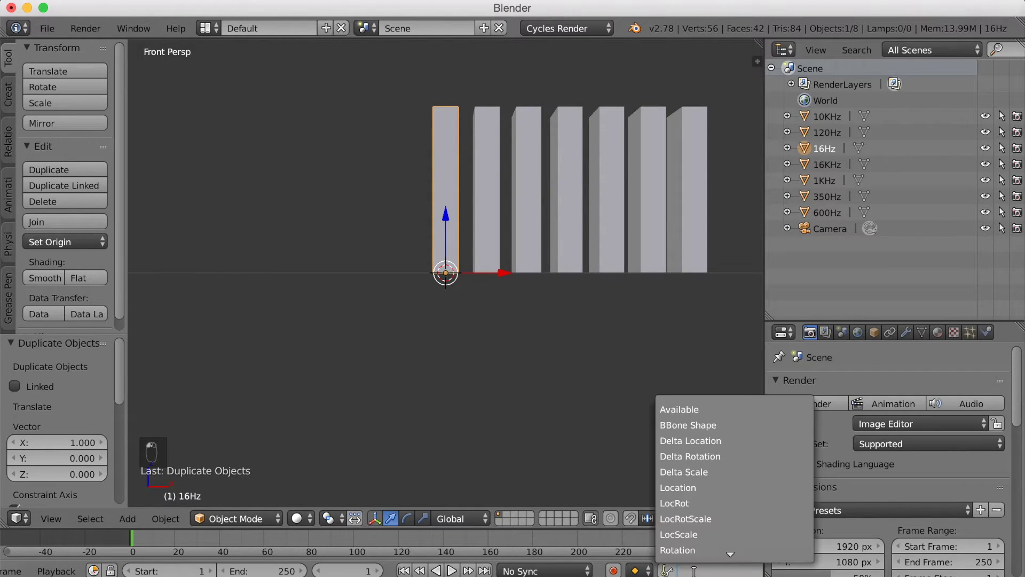
{"action": "left_click", "coordinate": [689, 472]}
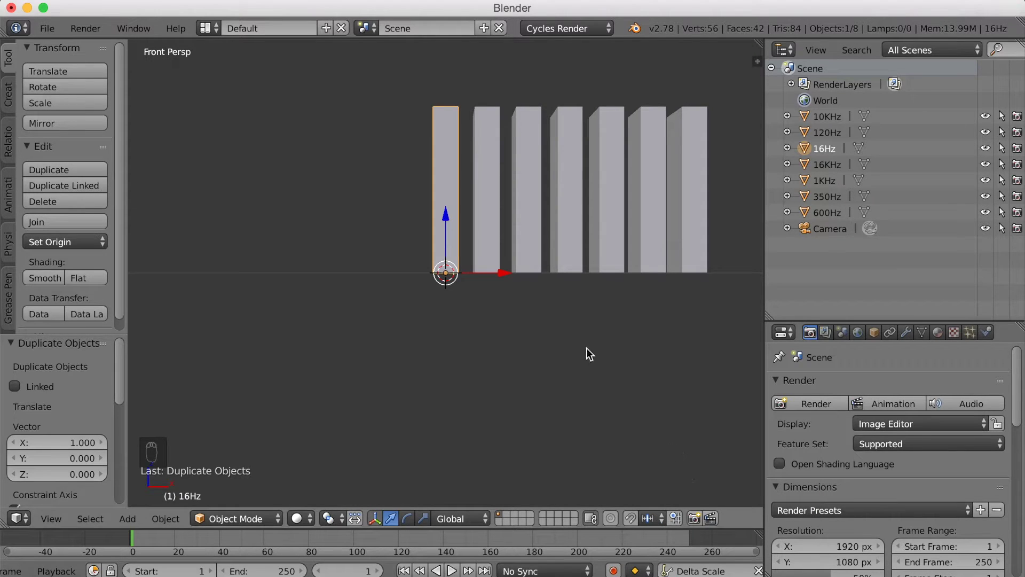
- Start saving the project under a new name and create a folder "music tutorial" inside Documents/Blender filer/For tutorials
{"action": "left_click", "coordinate": [43, 27]}
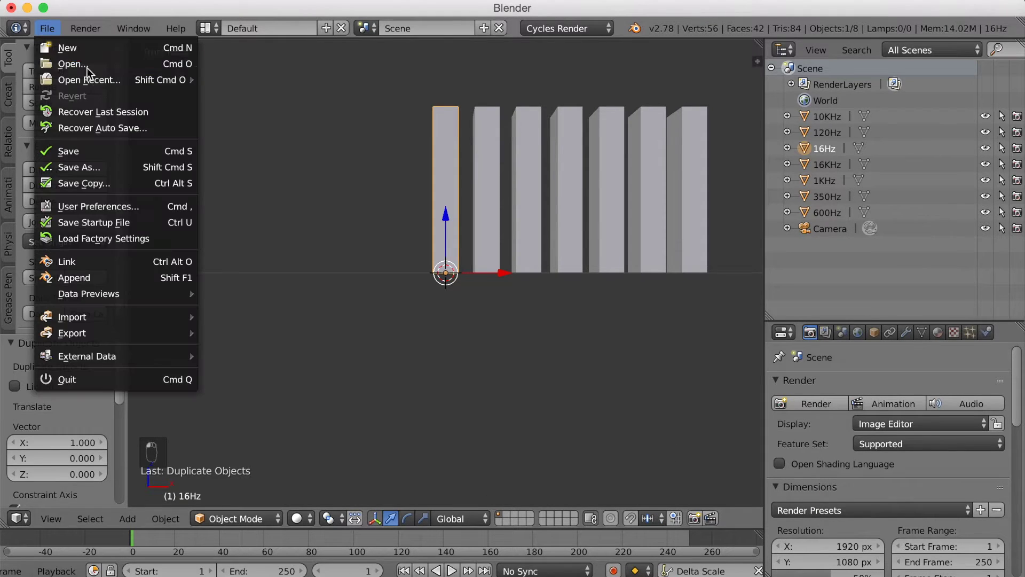
{"action": "left_click", "coordinate": [84, 169]}
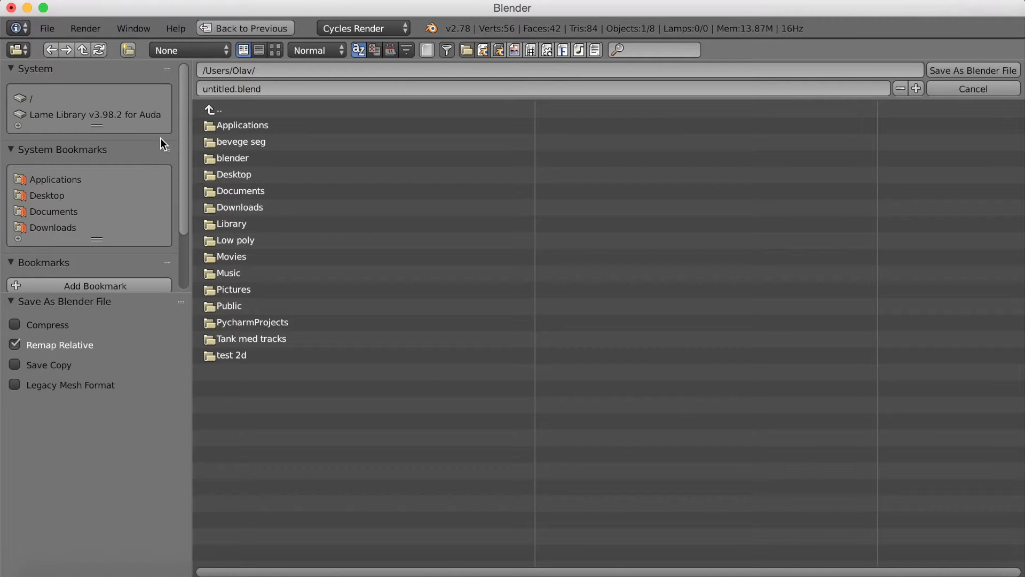
{"action": "left_click", "coordinate": [258, 191]}
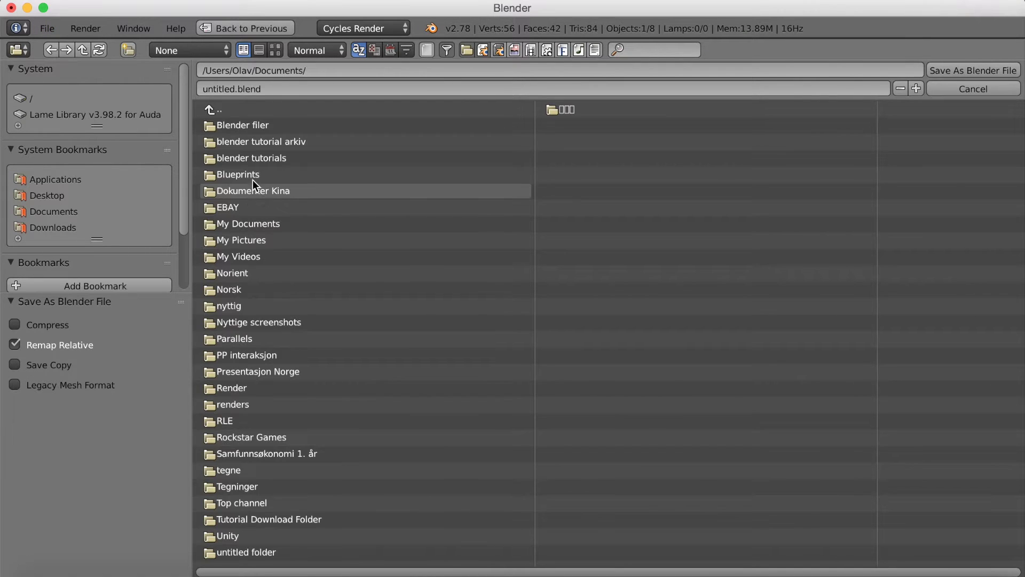
{"action": "left_click", "coordinate": [242, 126]}
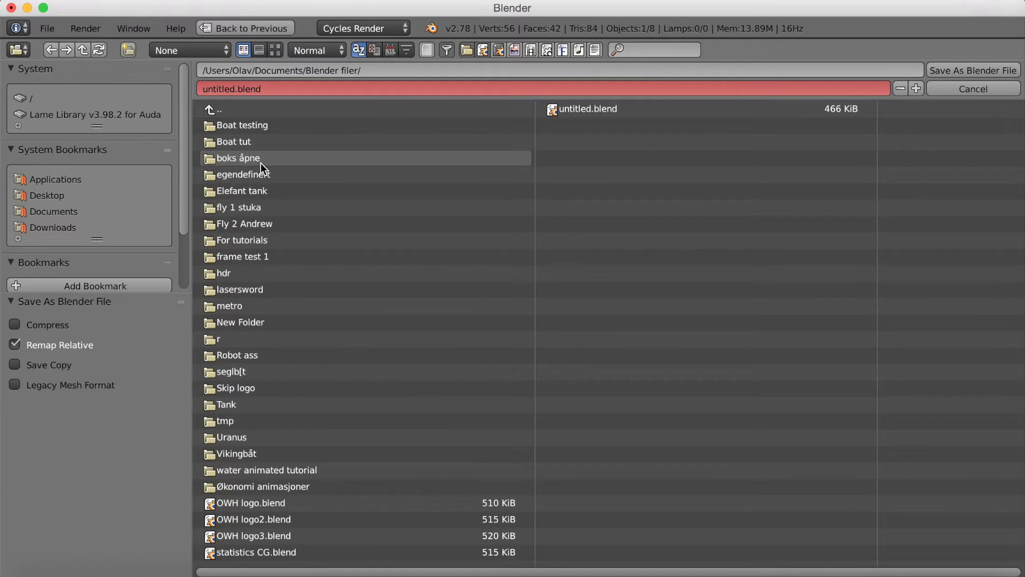
{"action": "left_click", "coordinate": [257, 241]}
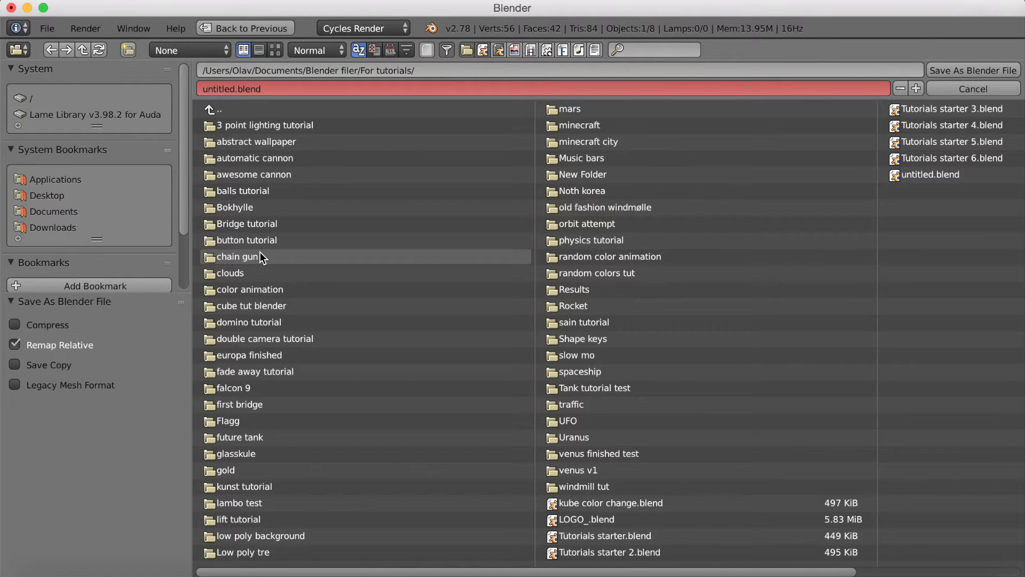
{"action": "left_click", "coordinate": [129, 50]}
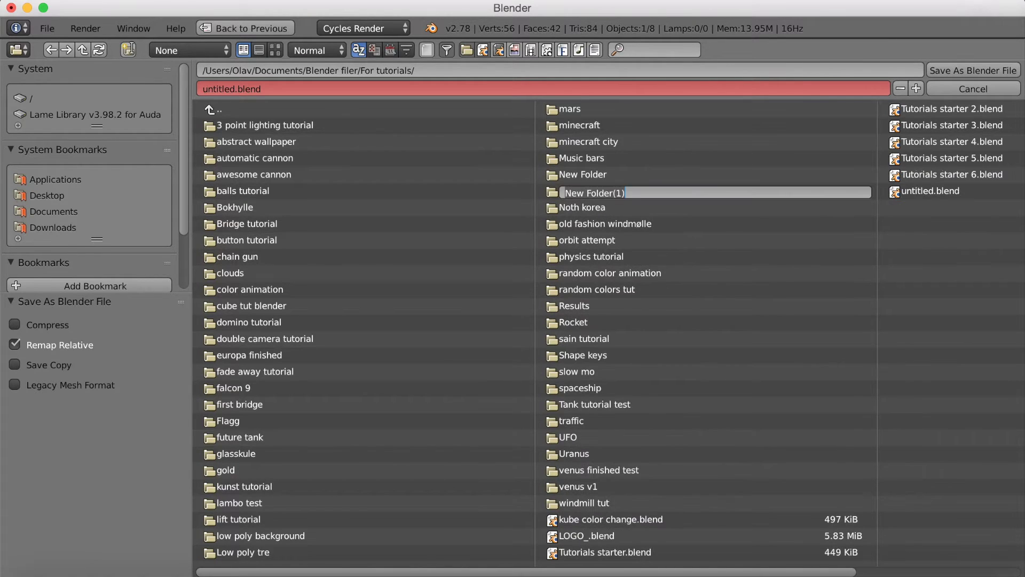
{"action": "type", "text": "music tutoria"}
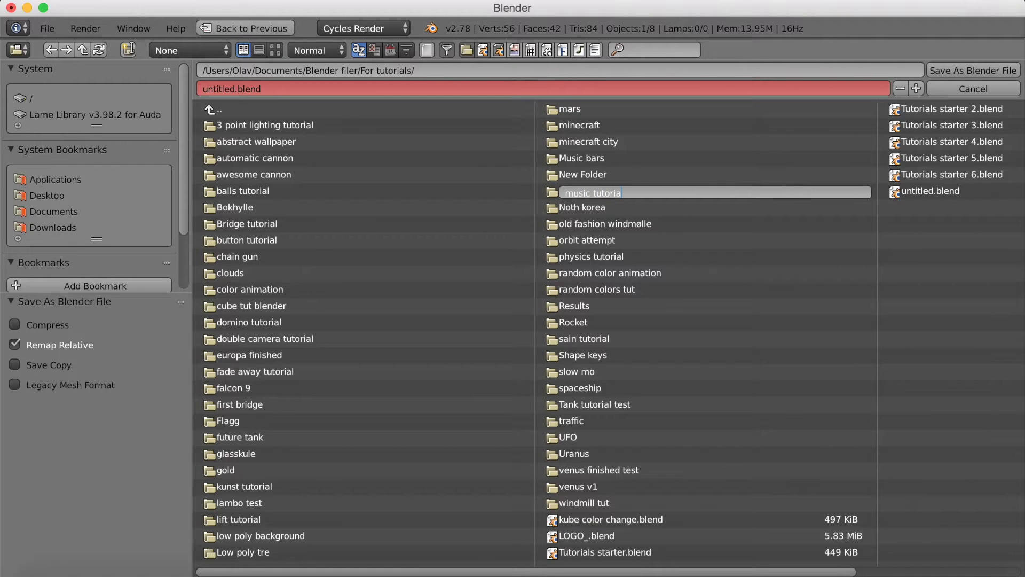
{"action": "type", "text": "l"}
{"action": "key", "text": "Return"}
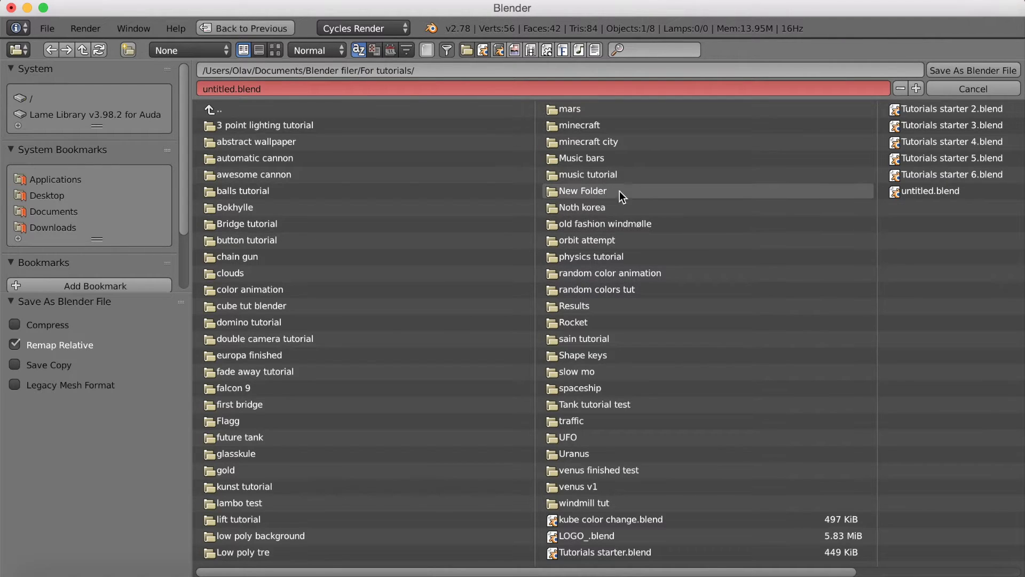
- Save the project as "music 1" in the music tutorial folder
{"action": "left_click", "coordinate": [614, 175]}
{"action": "left_click", "coordinate": [261, 89]}
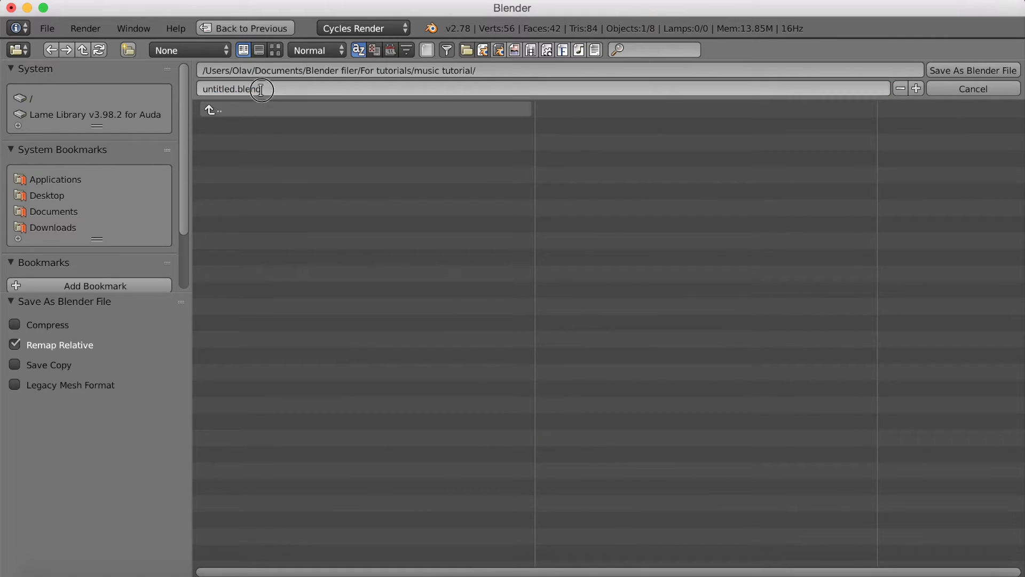
{"action": "type", "text": "music"}
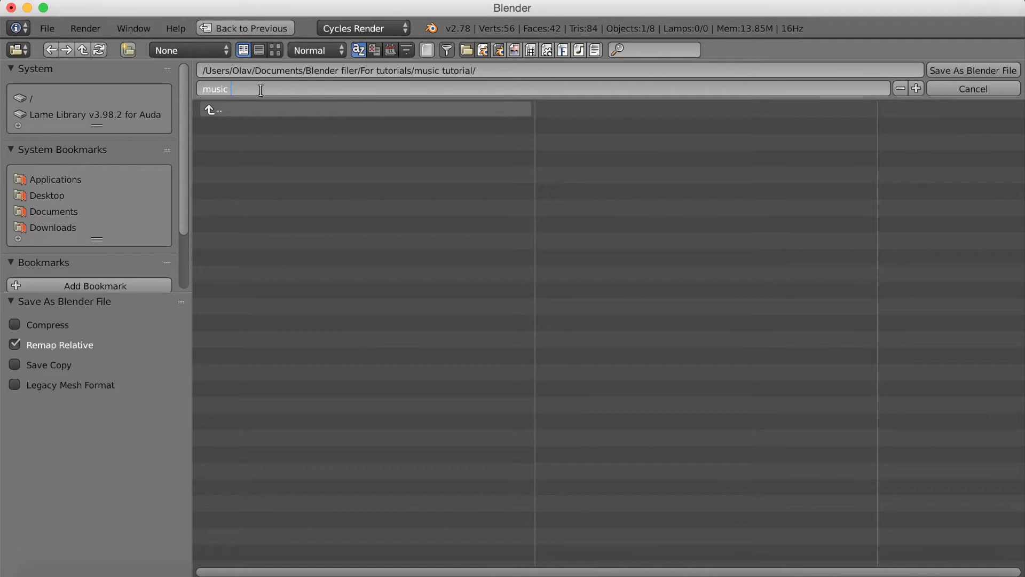
{"action": "type", "text": " 1"}
{"action": "key", "text": "Return"}
{"action": "key", "text": "Return"}
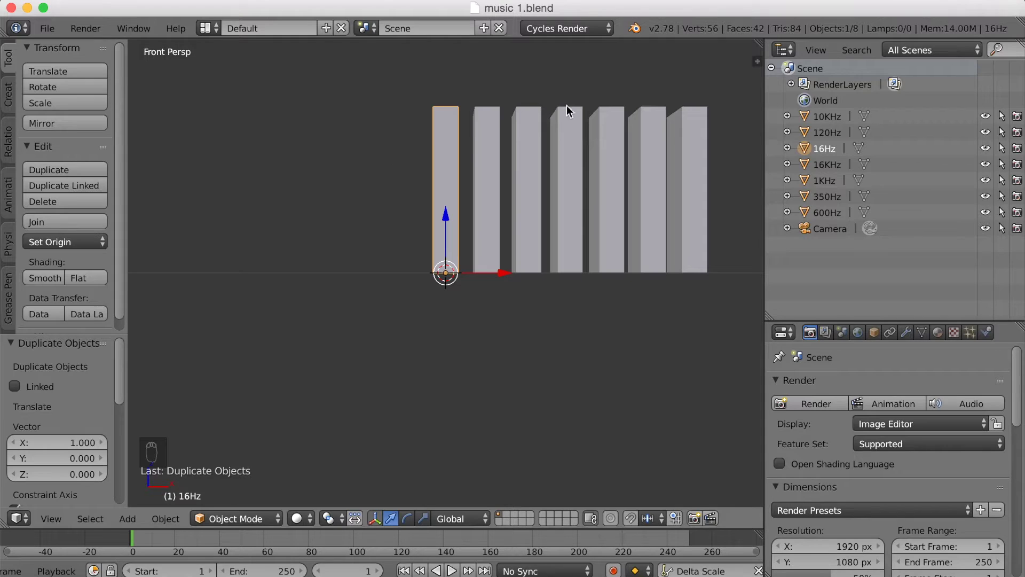
- Split the 3D view horizontally, turn the upper area into a Graph Editor and reduce its height
{"action": "left_click_drag", "start_coordinate": [760, 41], "coordinate": [729, 309]}
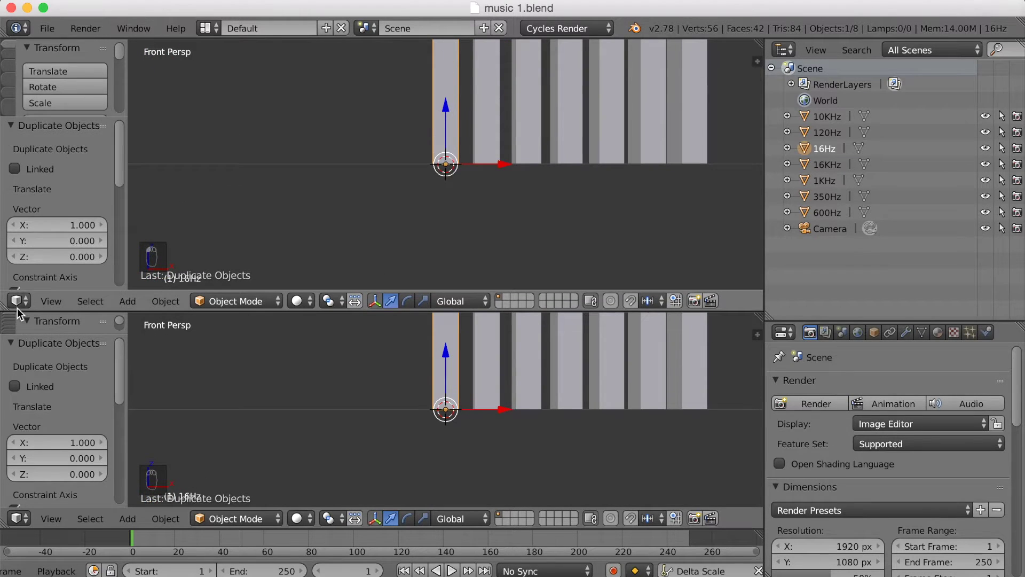
{"action": "left_click", "coordinate": [19, 300]}
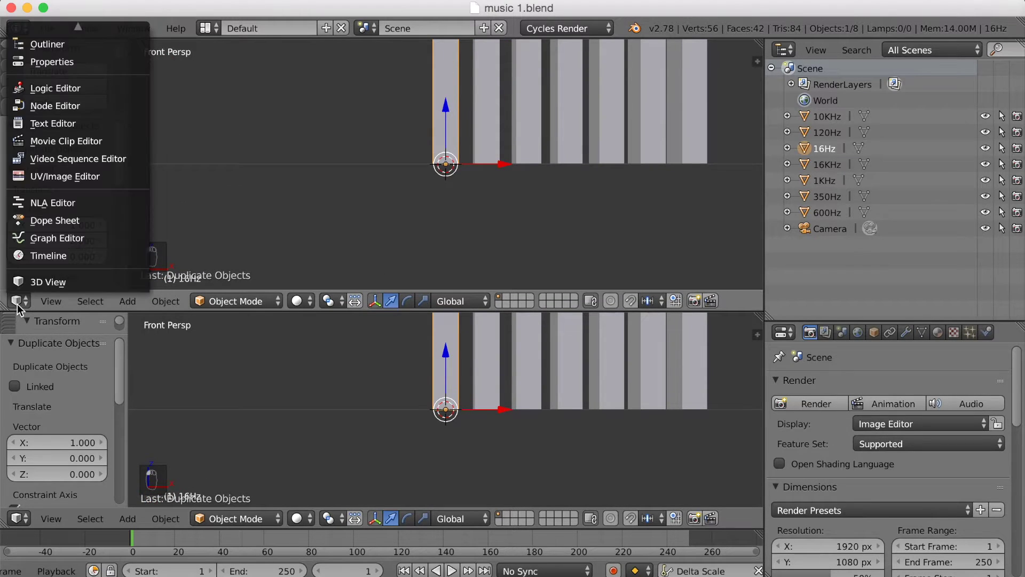
{"action": "left_click", "coordinate": [41, 240]}
{"action": "mouse_move", "coordinate": [215, 311]}
{"action": "left_mouse_down"}
{"action": "mouse_move", "coordinate": [211, 202]}
{"action": "mouse_move", "coordinate": [206, 214]}
{"action": "left_mouse_up"}
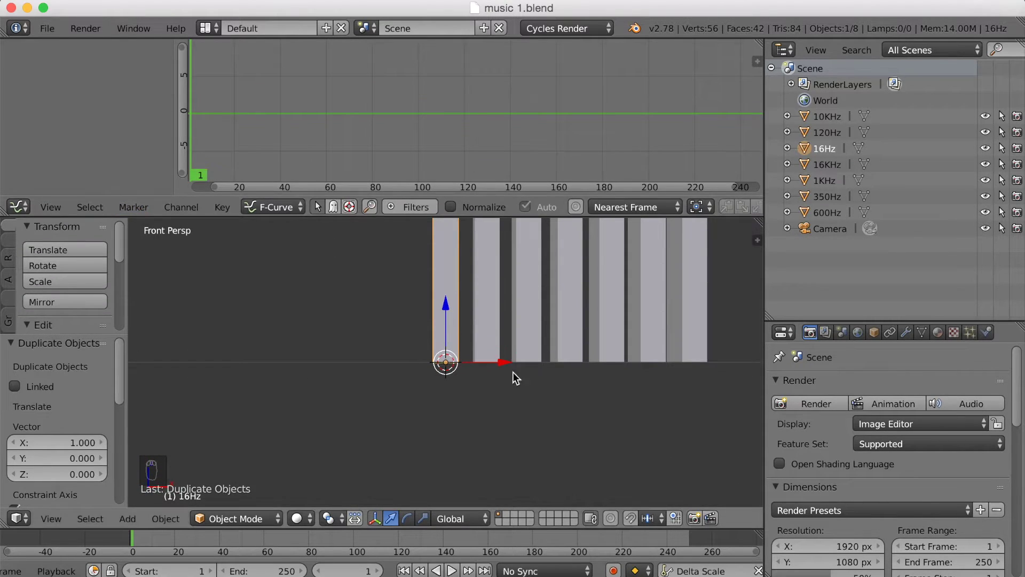
- Insert Delta Scale keyframes on the 16Hz pillar at frame 1 and hide its X and Y Delta Scale curves
{"action": "scroll", "coordinate": [755, 572], "scroll_direction": "up", "scroll_amount": 1}
{"action": "scroll", "coordinate": [754, 572], "scroll_direction": "down", "scroll_amount": 3}
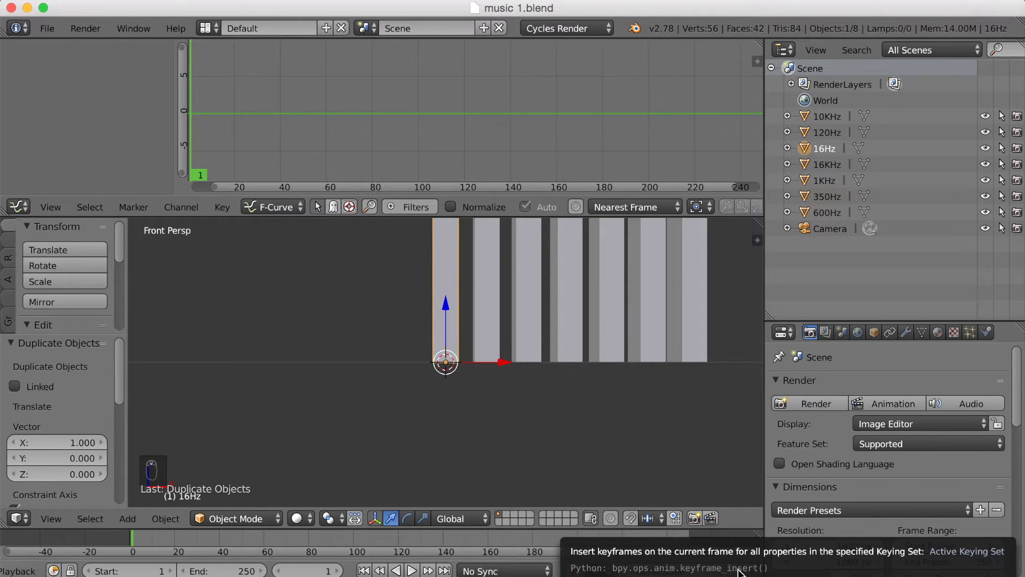
{"action": "left_click", "coordinate": [738, 571]}
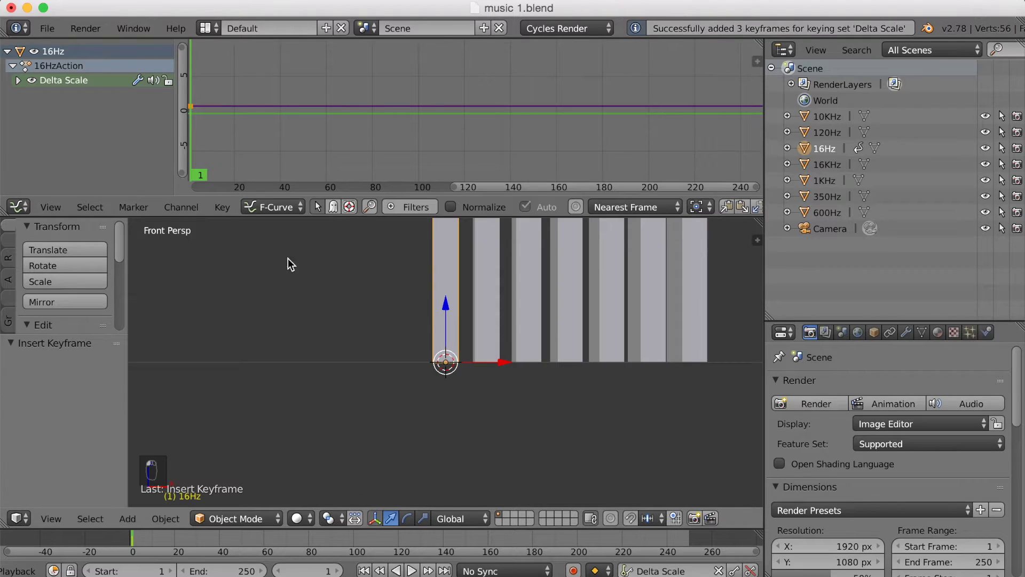
{"action": "left_click", "coordinate": [17, 81]}
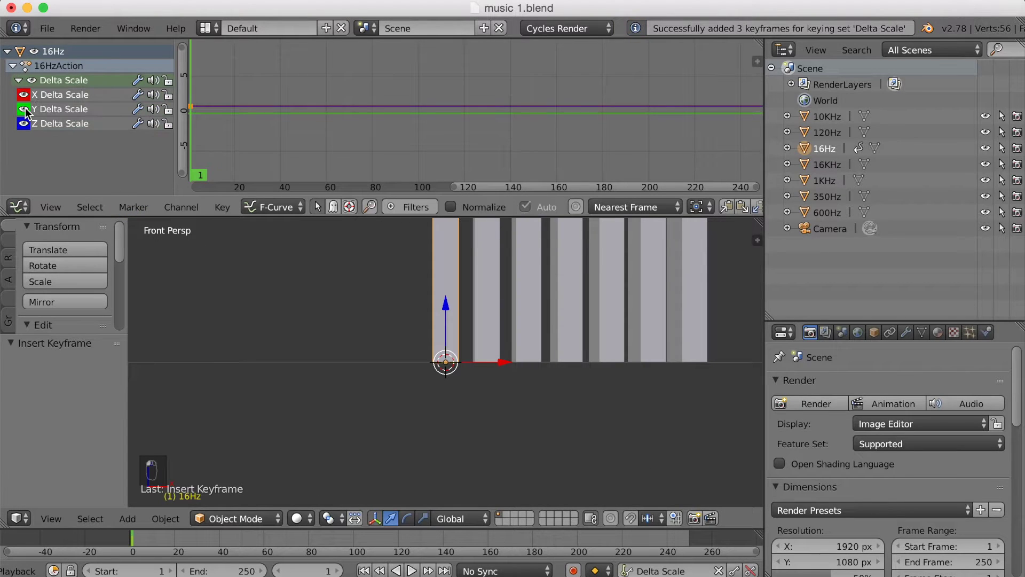
{"action": "left_click", "coordinate": [23, 96]}
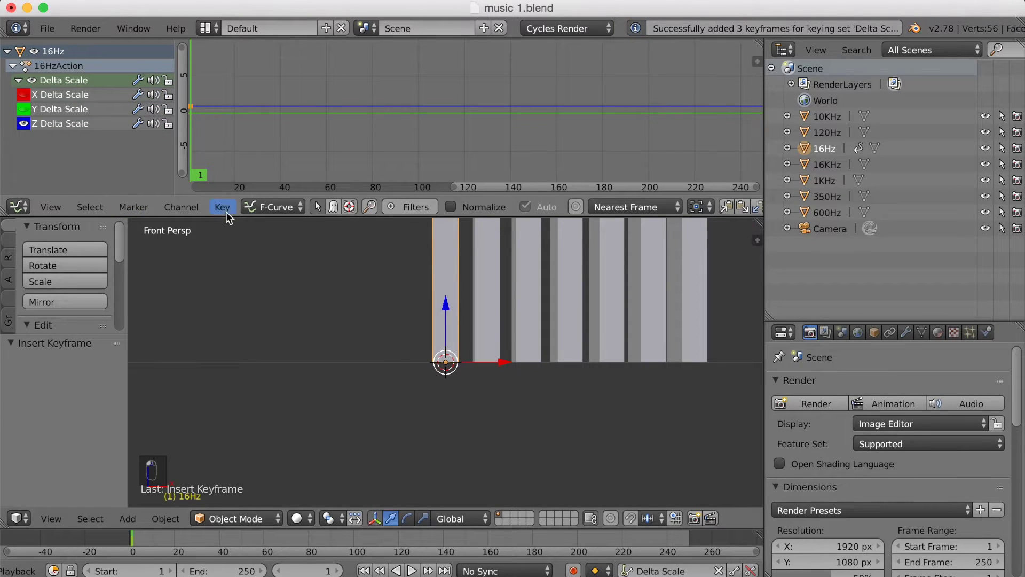
- Bake the sound "SKYL1NK - The Wizard.mp3" from the Desktop to the 16Hz pillar's Z Delta Scale curve with a highest frequency of 16
{"action": "left_click", "coordinate": [224, 208]}
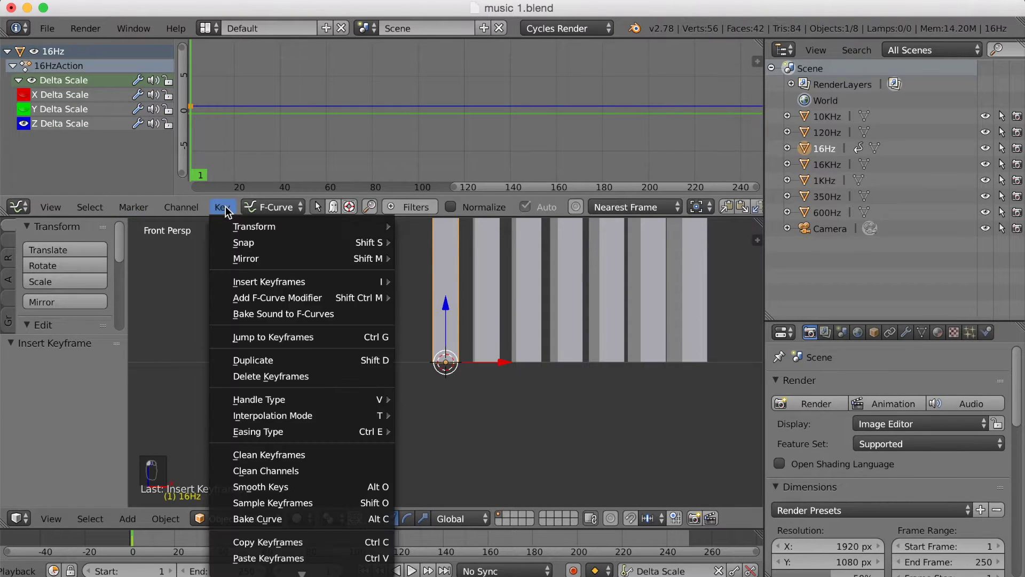
{"action": "left_click", "coordinate": [283, 313]}
{"action": "left_click", "coordinate": [46, 195]}
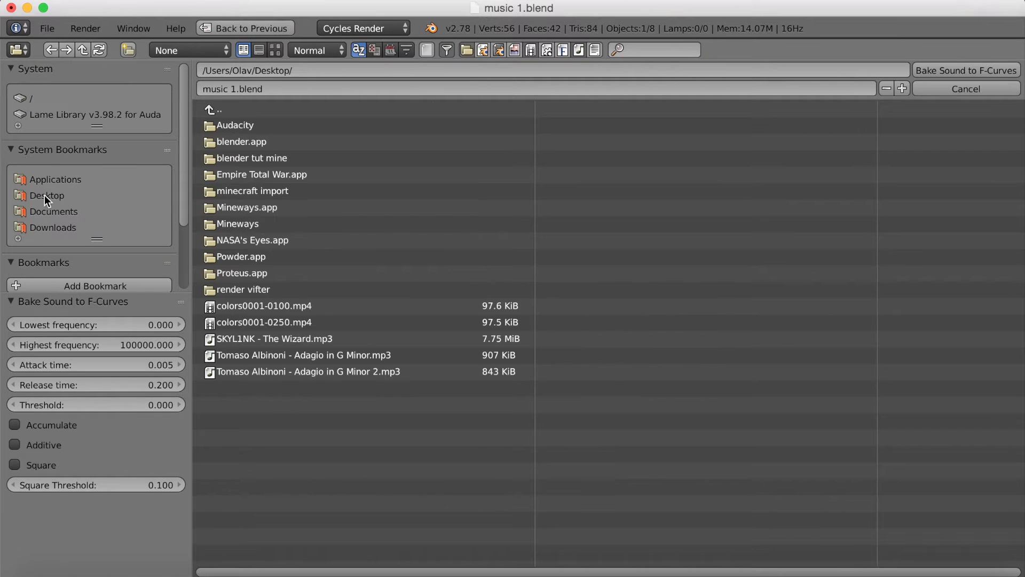
{"action": "left_click", "coordinate": [289, 337]}
{"action": "left_click", "coordinate": [113, 340]}
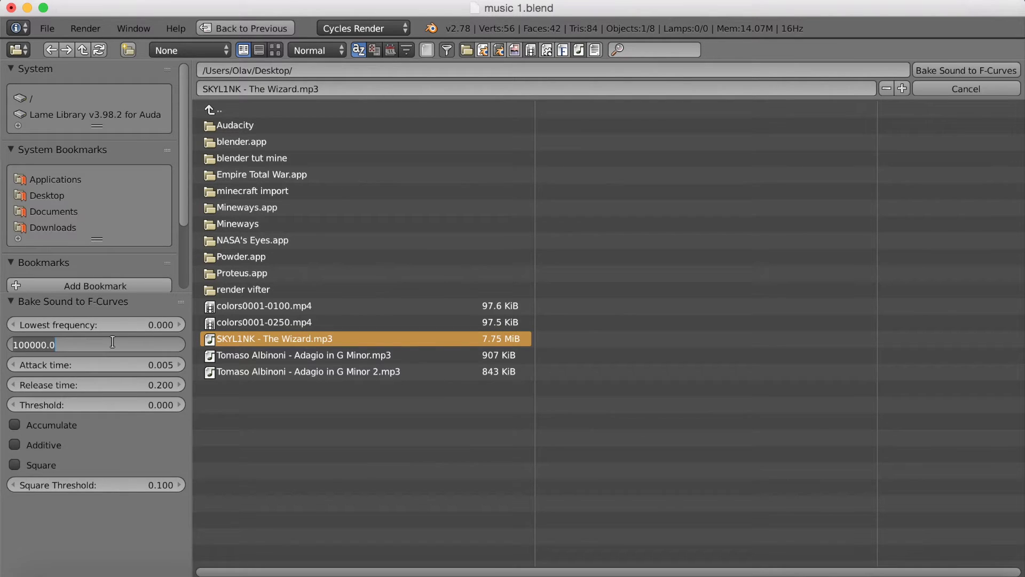
{"action": "key", "text": "BackSpace"}
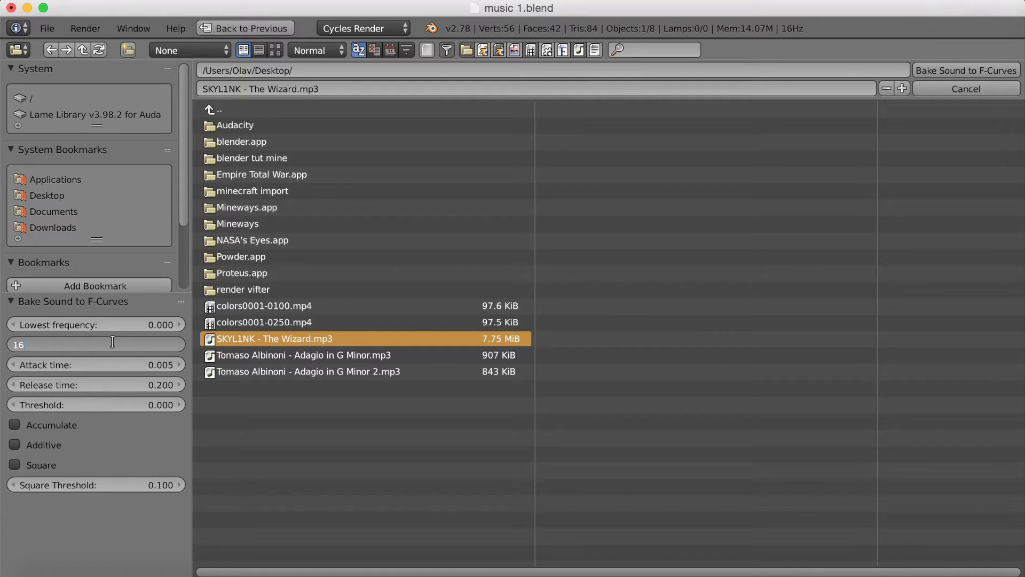
{"action": "type", "text": "16"}
{"action": "key", "text": "Return"}
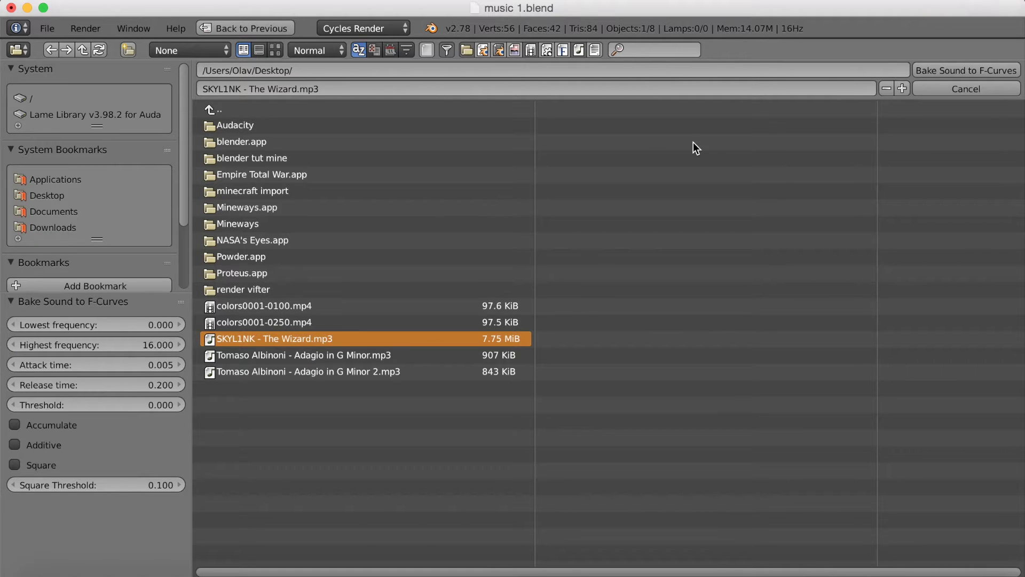
{"action": "left_click", "coordinate": [983, 70]}
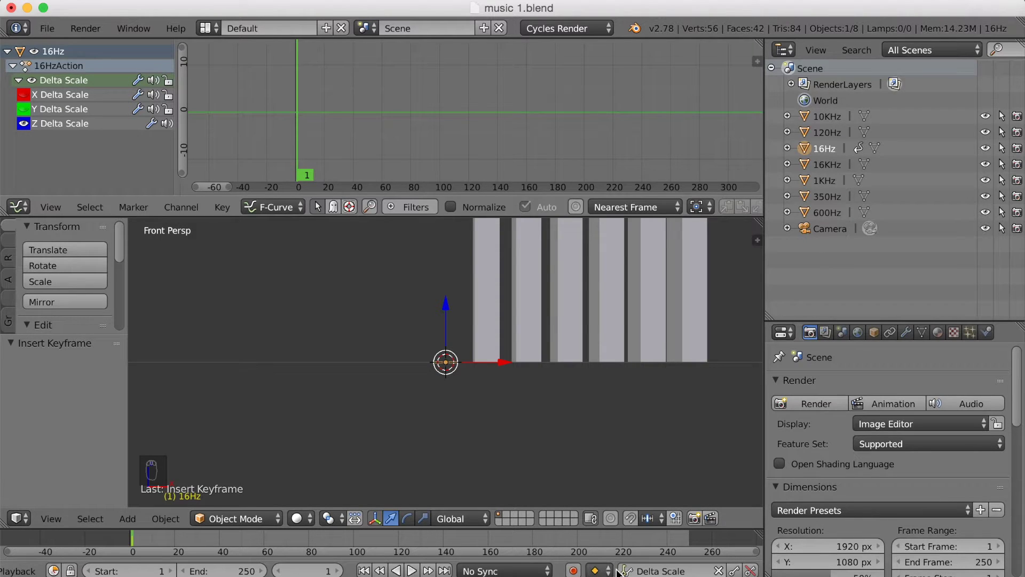
- Play the animation to examine the 16Hz pillar's motion and baked Z Delta Scale curve, stop playback, and return to frame 1
{"action": "left_click", "coordinate": [412, 571]}
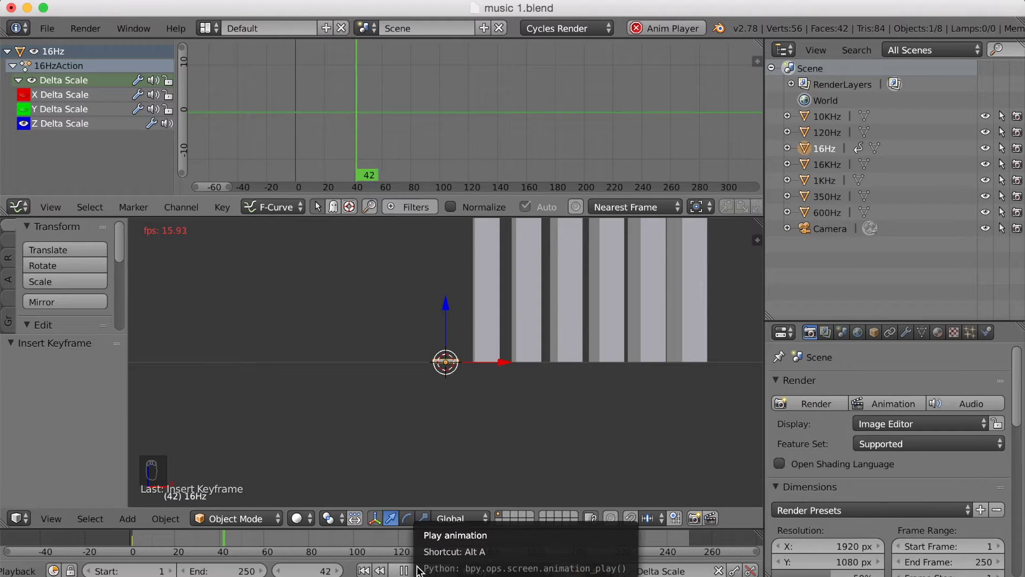
{"action": "scroll", "coordinate": [430, 93], "scroll_direction": "up", "scroll_amount": 2}
{"action": "scroll", "coordinate": [428, 94], "scroll_direction": "up", "scroll_amount": 5}
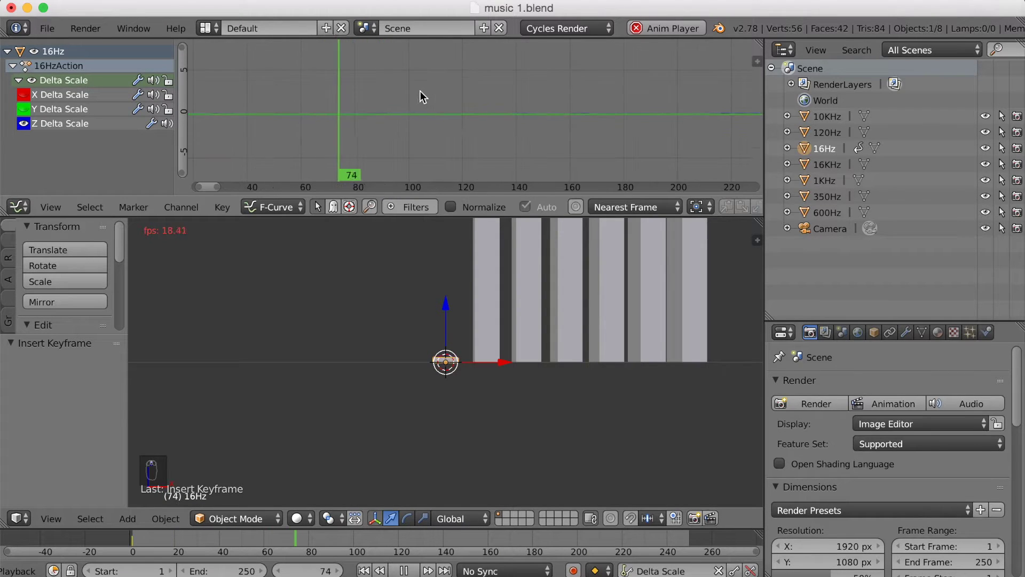
{"action": "scroll", "coordinate": [415, 92], "scroll_direction": "up", "scroll_amount": 1}
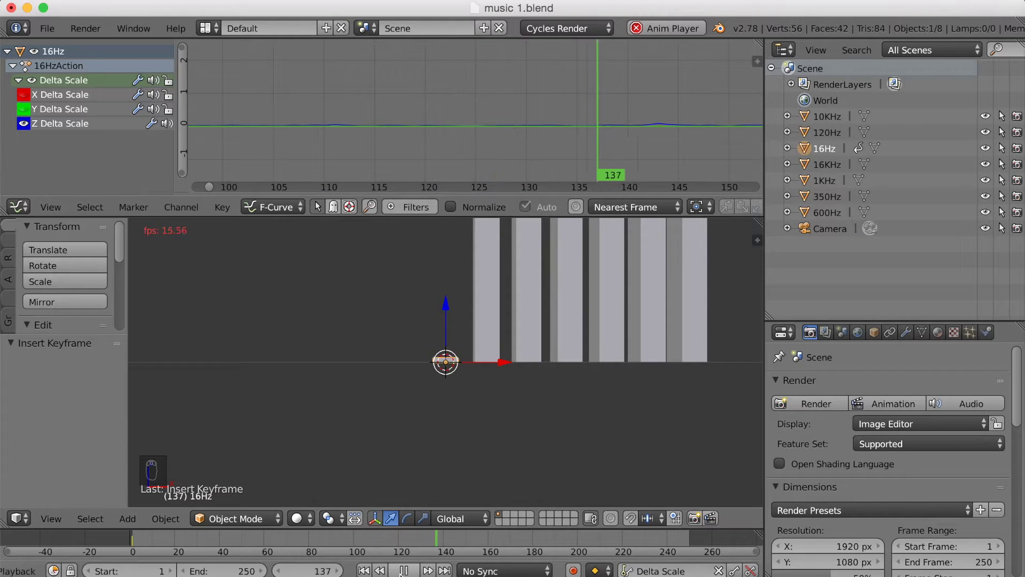
{"action": "scroll", "coordinate": [579, 101], "scroll_direction": "down", "scroll_amount": 5}
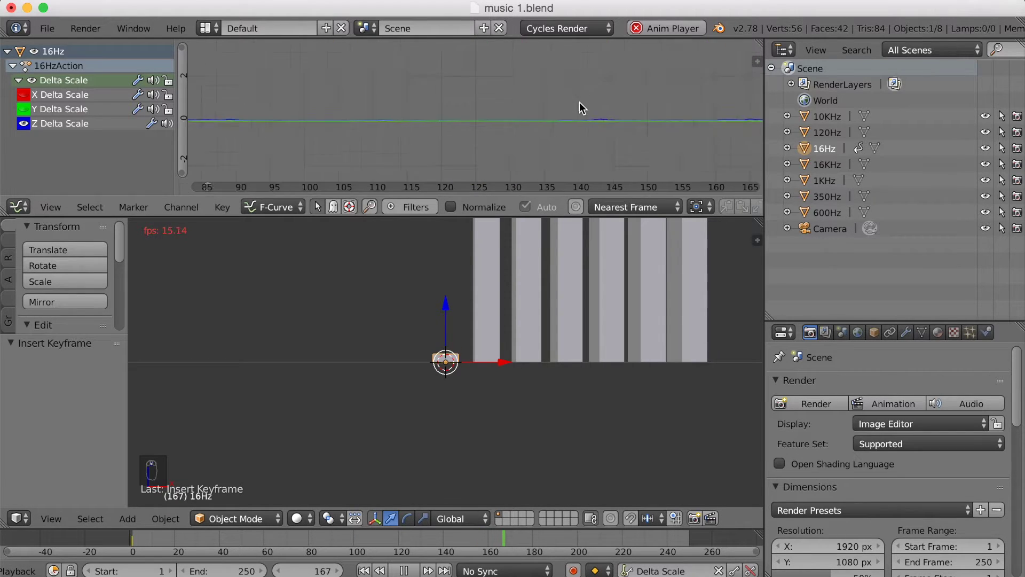
{"action": "middle_click_drag", "start_coordinate": [665, 98], "coordinate": [376, 102]}
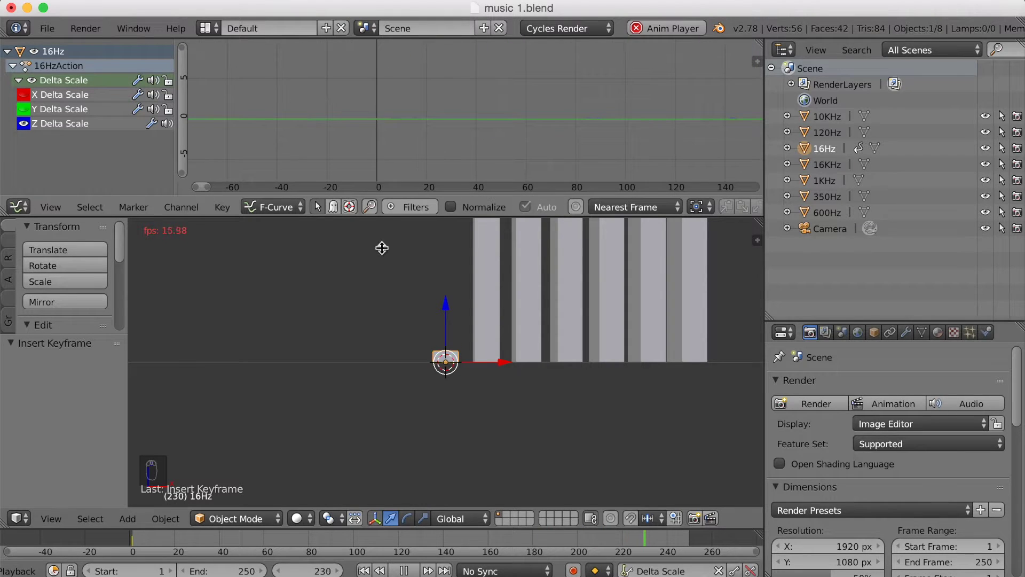
{"action": "left_click", "coordinate": [417, 570]}
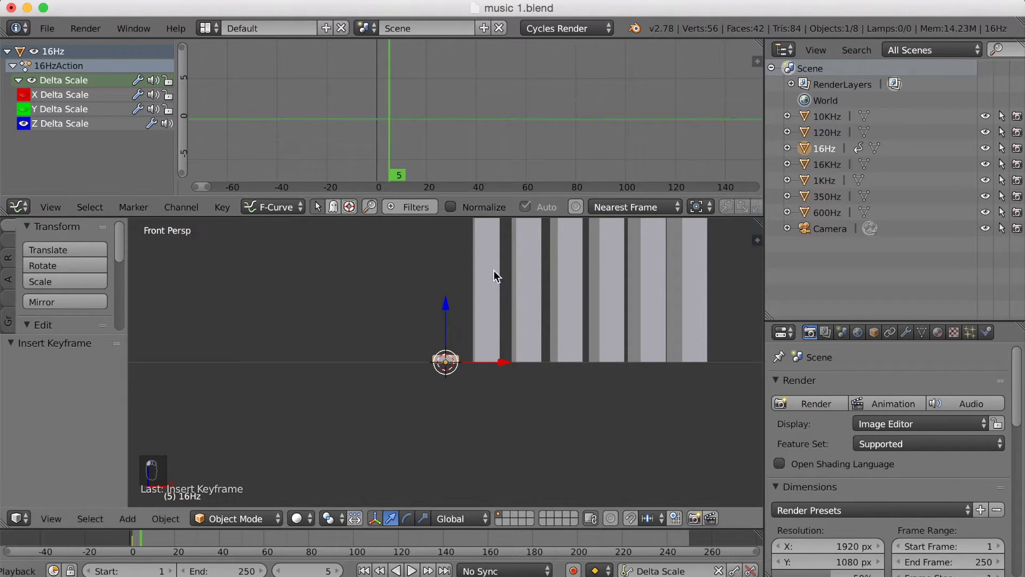
{"action": "left_click", "coordinate": [133, 544]}
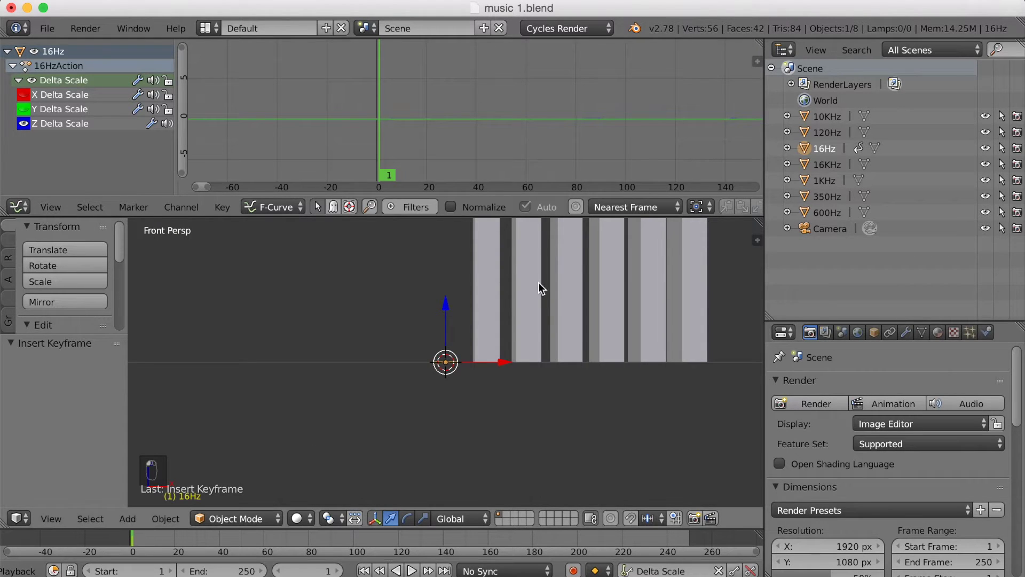
- Insert Delta Scale keyframes on the 120Hz pillar at frame 1 and hide its X and Y Delta Scale curves
{"action": "right_click", "coordinate": [491, 318]}
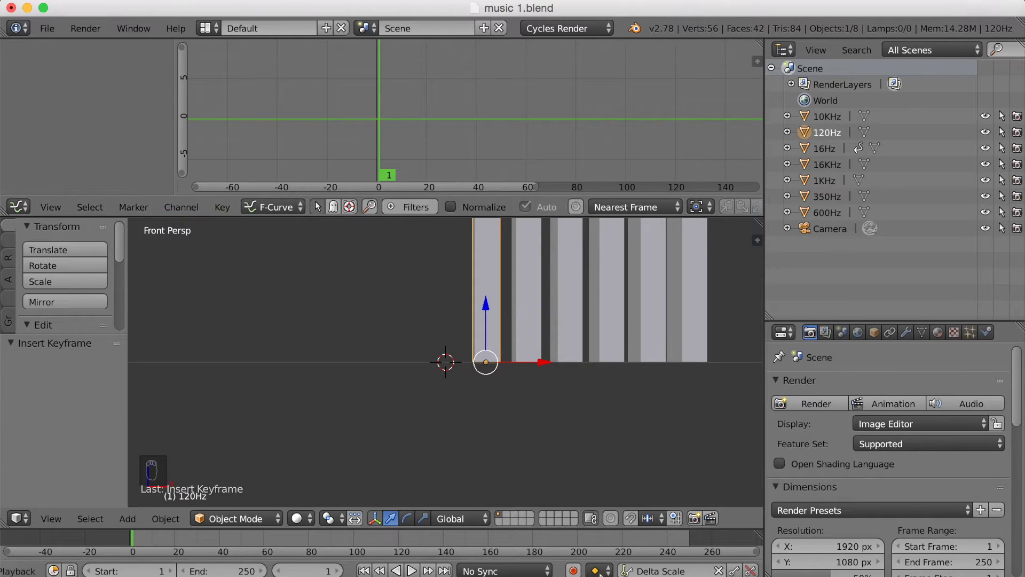
{"action": "left_click", "coordinate": [734, 571]}
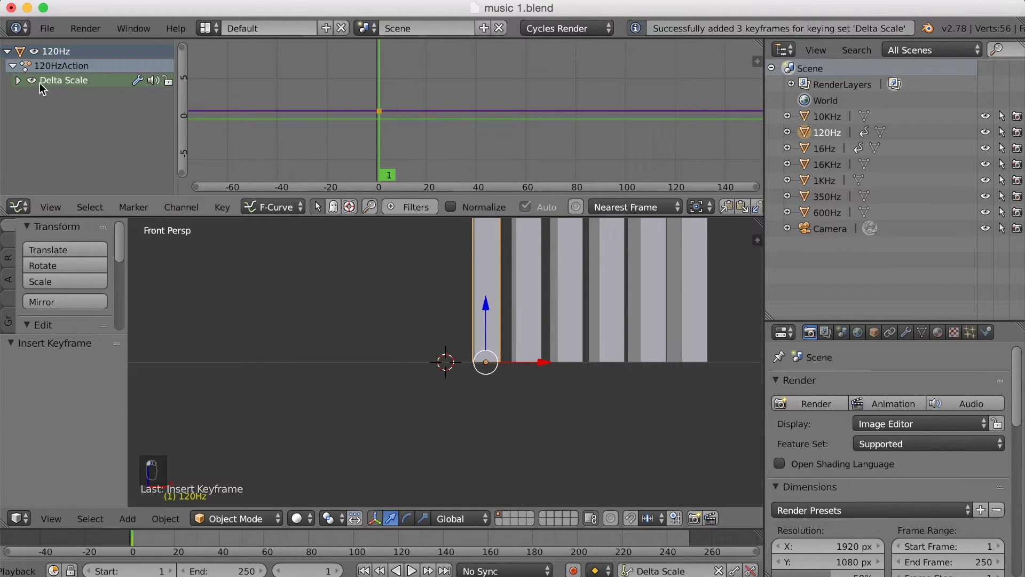
{"action": "left_click", "coordinate": [16, 80]}
{"action": "left_click_drag", "start_coordinate": [24, 96], "coordinate": [24, 109]}
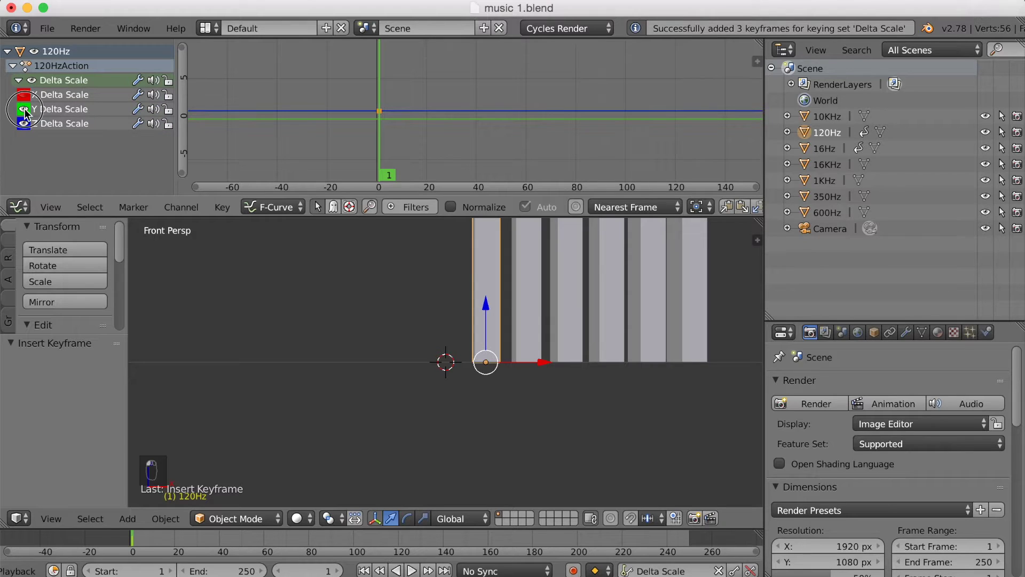
- Bake the sound "SKYL1NK - The Wizard.mp3" to the 120Hz pillar's Z Delta Scale curve with a highest frequency of 120
{"action": "left_click", "coordinate": [224, 208]}
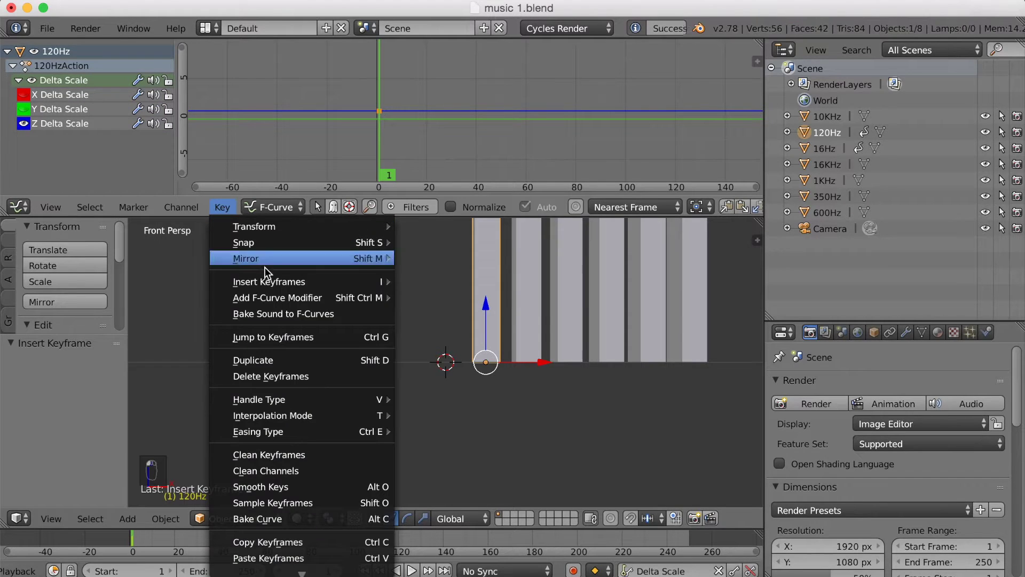
{"action": "left_click", "coordinate": [275, 315]}
{"action": "left_click", "coordinate": [114, 346]}
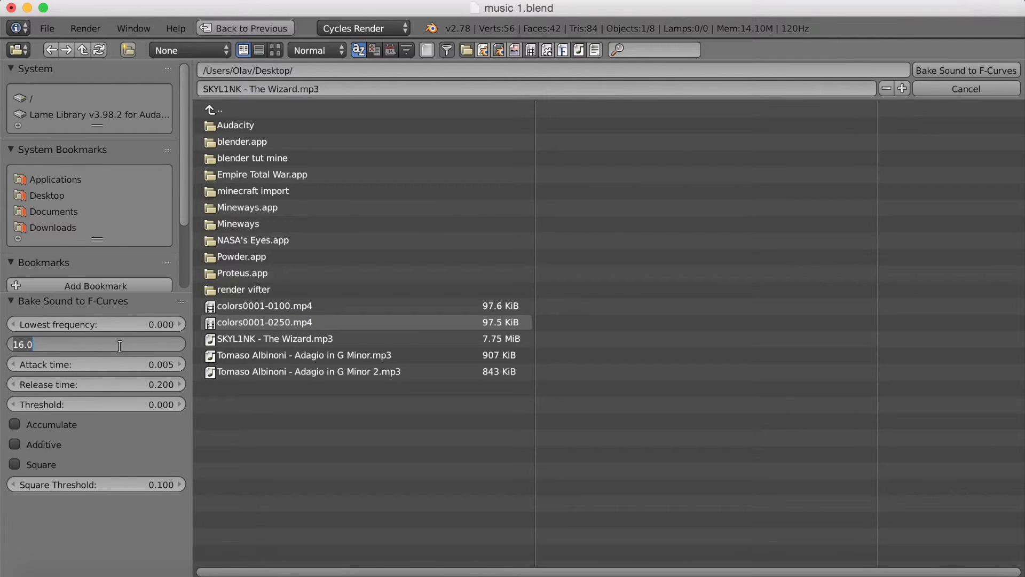
{"action": "type", "text": "12"}
{"action": "key", "text": "Return"}
{"action": "left_click", "coordinate": [246, 340]}
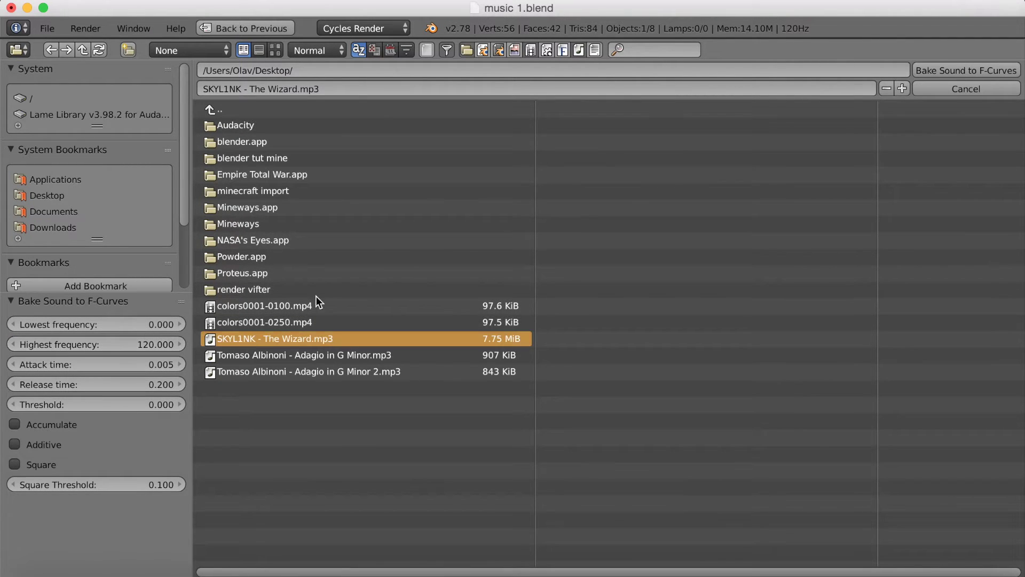
{"action": "left_click", "coordinate": [1004, 72]}
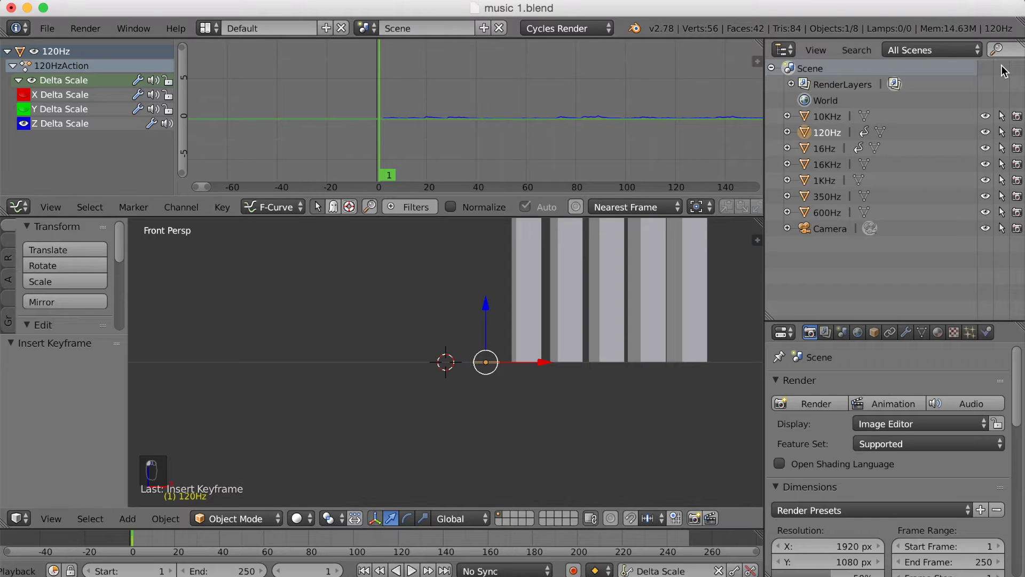
- Play the animation to check the 16Hz and 120Hz pillars, stop it, and return to frame 1
{"action": "left_click", "coordinate": [413, 571]}
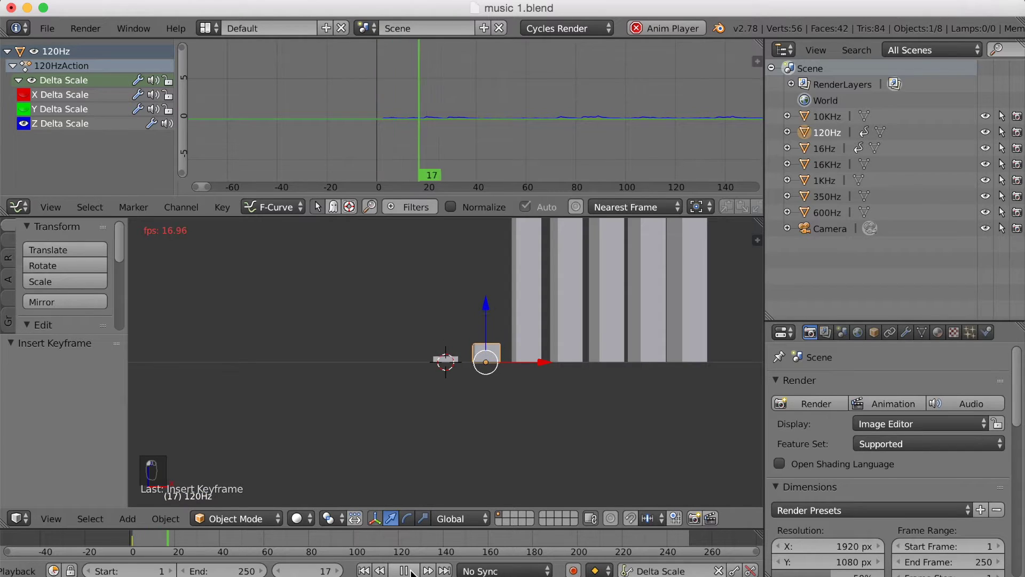
{"action": "left_click", "coordinate": [406, 571]}
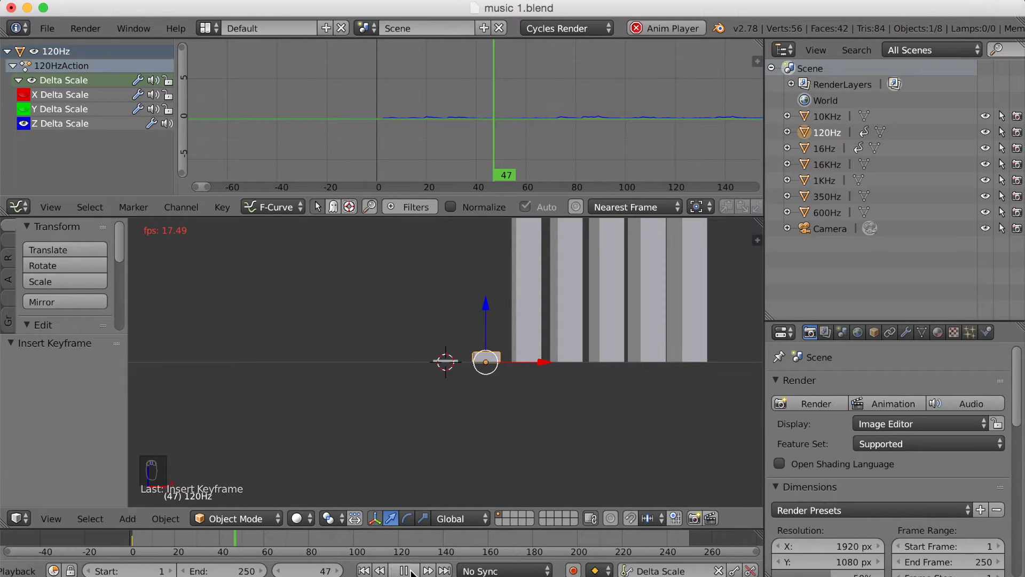
{"action": "left_click_drag", "start_coordinate": [165, 535], "coordinate": [131, 536]}
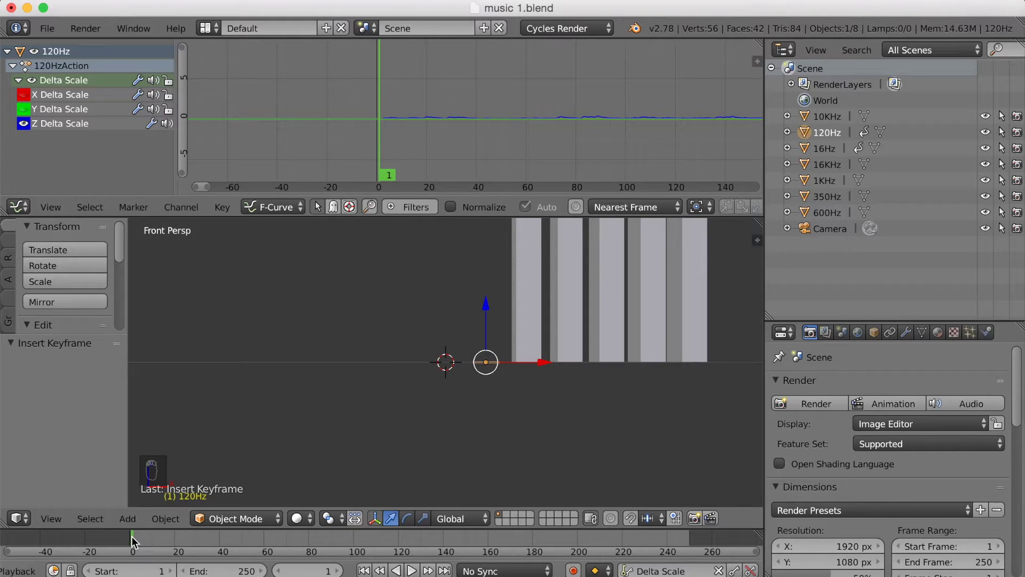
- Insert Delta Scale keyframes on the 350Hz pillar at frame 1 and hide its X and Y Delta Scale curves
{"action": "right_click", "coordinate": [524, 287]}
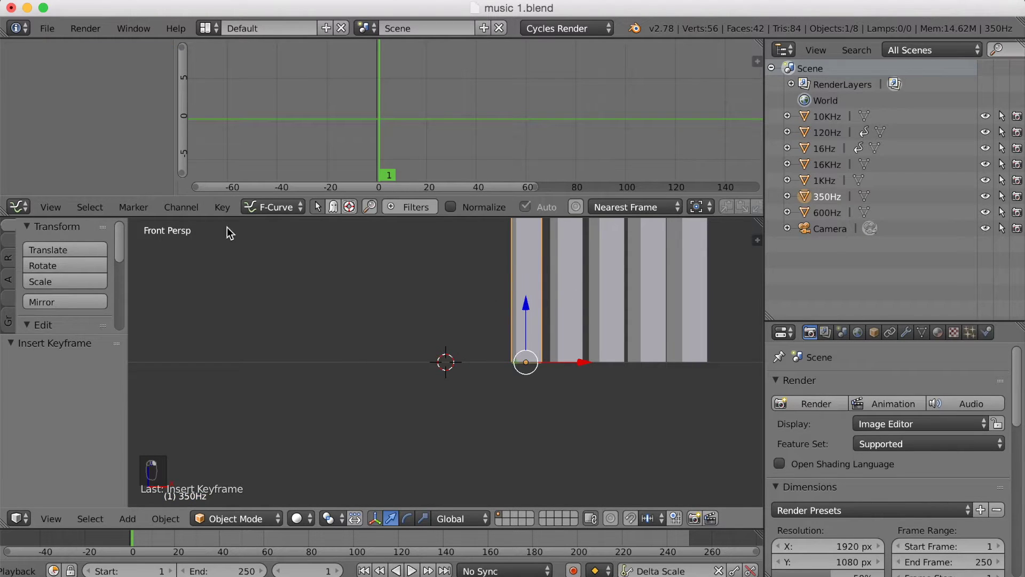
{"action": "left_click", "coordinate": [734, 571]}
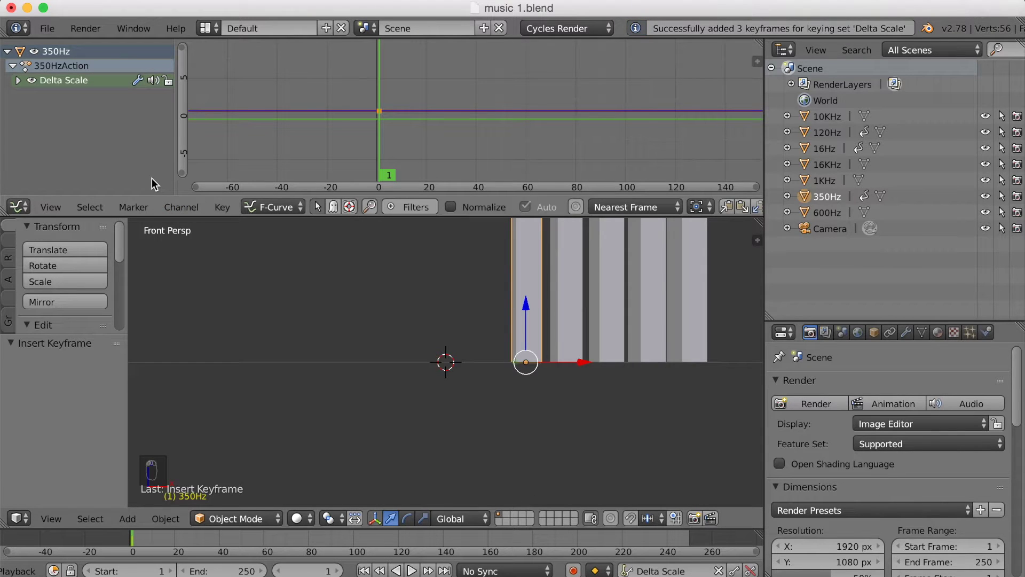
{"action": "left_click", "coordinate": [18, 80]}
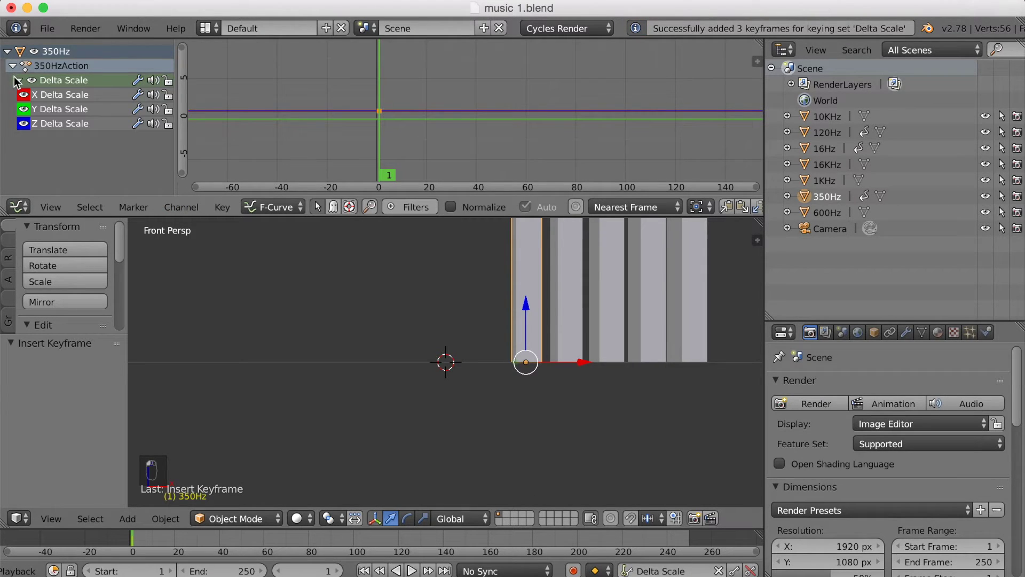
{"action": "left_click_drag", "start_coordinate": [27, 107], "coordinate": [23, 94]}
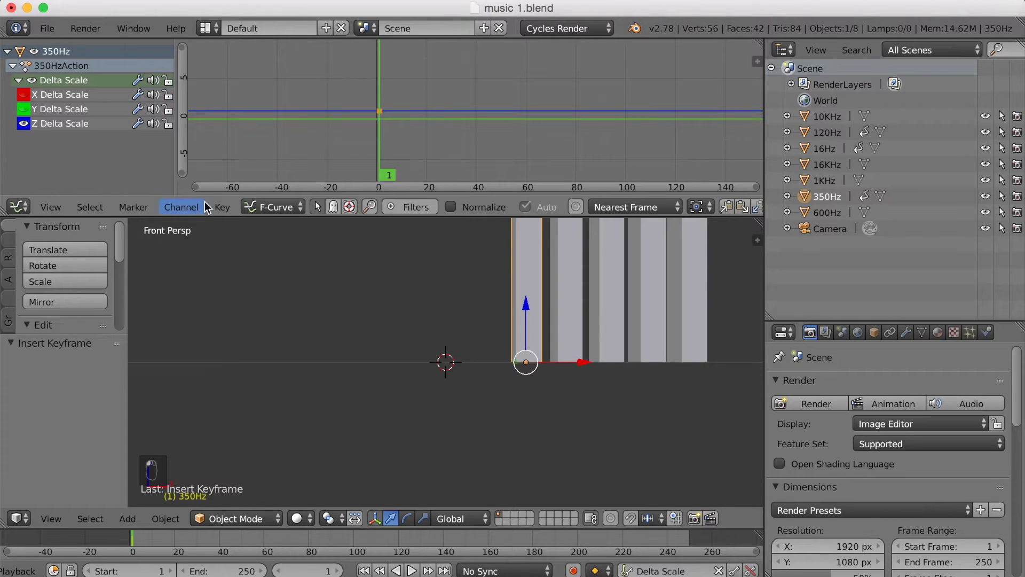
- Bake the sound "SKYL1NK - The Wizard.mp3" to the 350Hz pillar's Z Delta Scale curve with a highest frequency of 350
{"action": "left_click", "coordinate": [222, 208]}
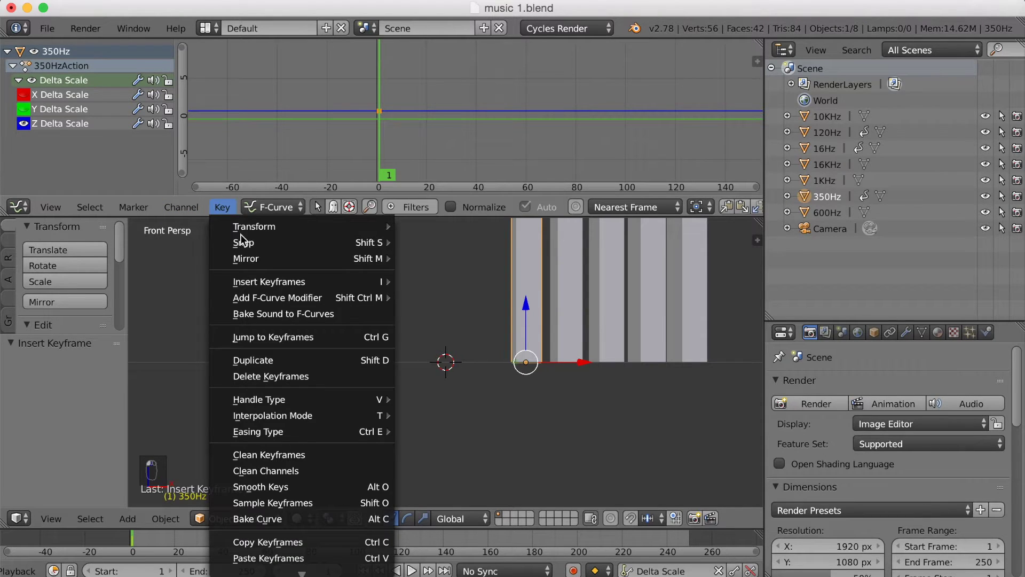
{"action": "left_click", "coordinate": [275, 313]}
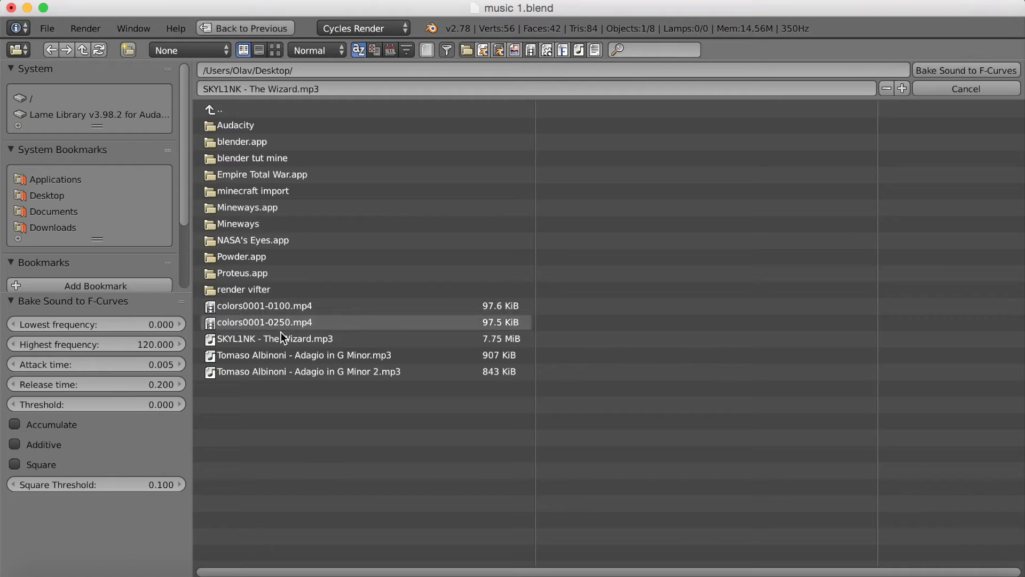
{"action": "left_click", "coordinate": [139, 342]}
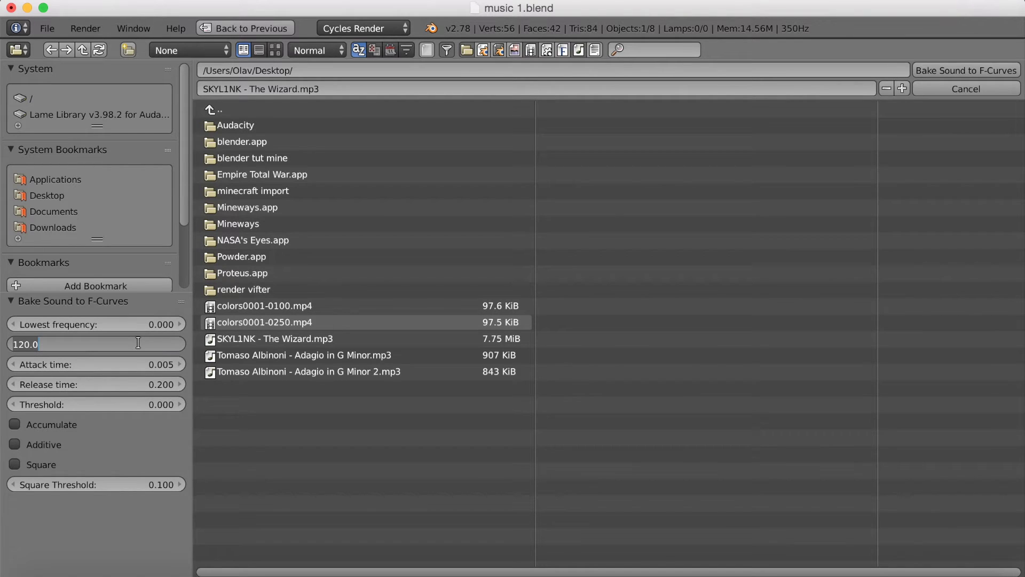
{"action": "key", "text": "BackSpace"}
{"action": "key", "text": "Return"}
{"action": "left_click", "coordinate": [223, 337]}
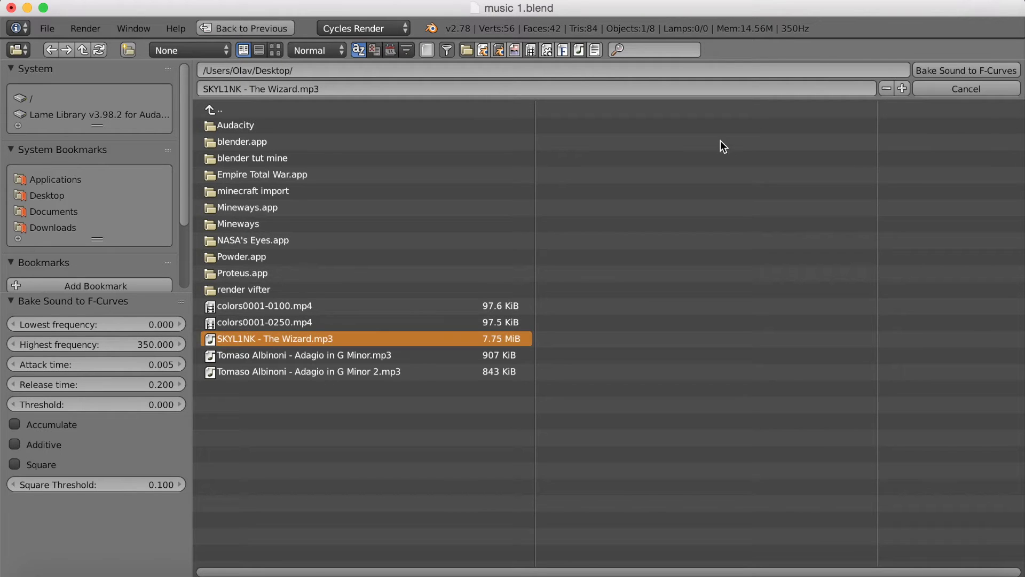
{"action": "left_click", "coordinate": [987, 68]}
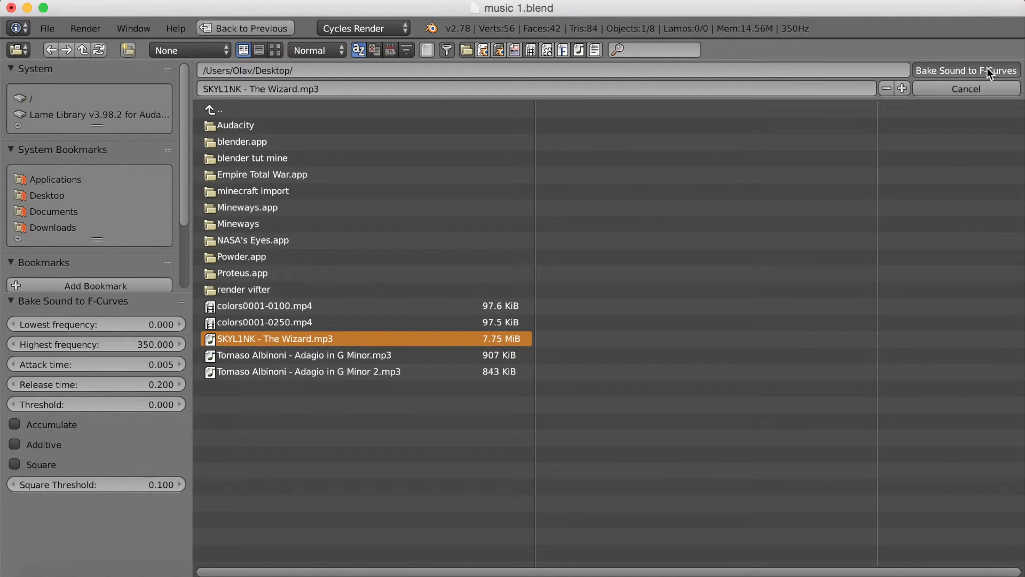
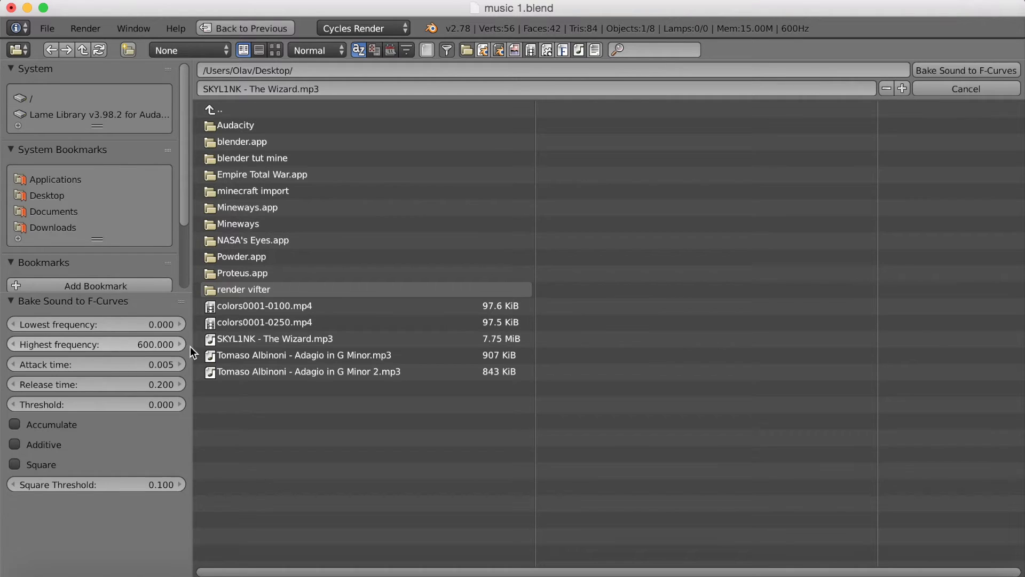
- Bake "SKYL1NK - The Wizard.mp3" to the 600Hz pillar's Z Delta Scale curve with highest frequency 600, and preview the animation up to frame 51
{"action": "left_click", "coordinate": [228, 339]}
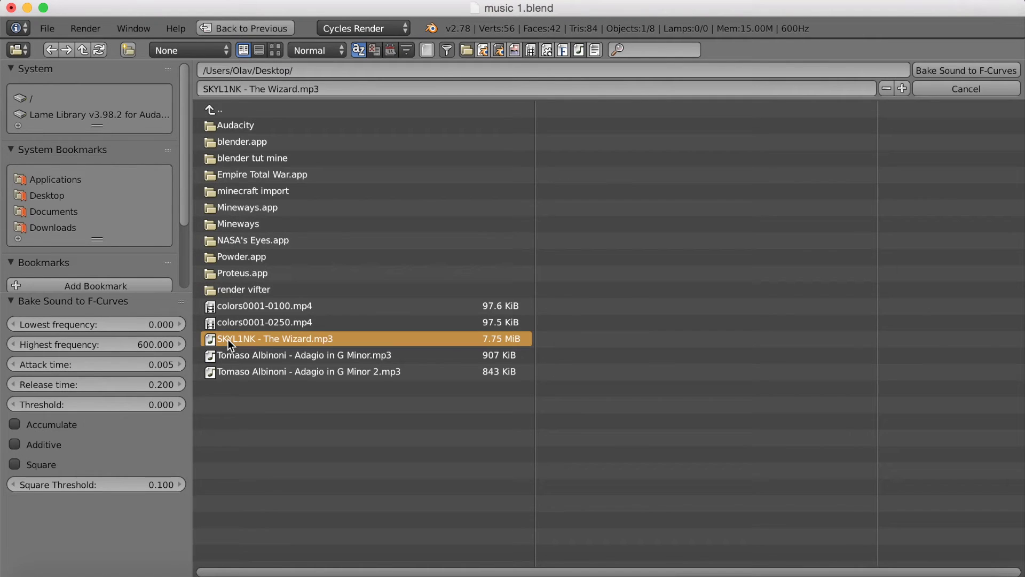
{"action": "left_click", "coordinate": [982, 71]}
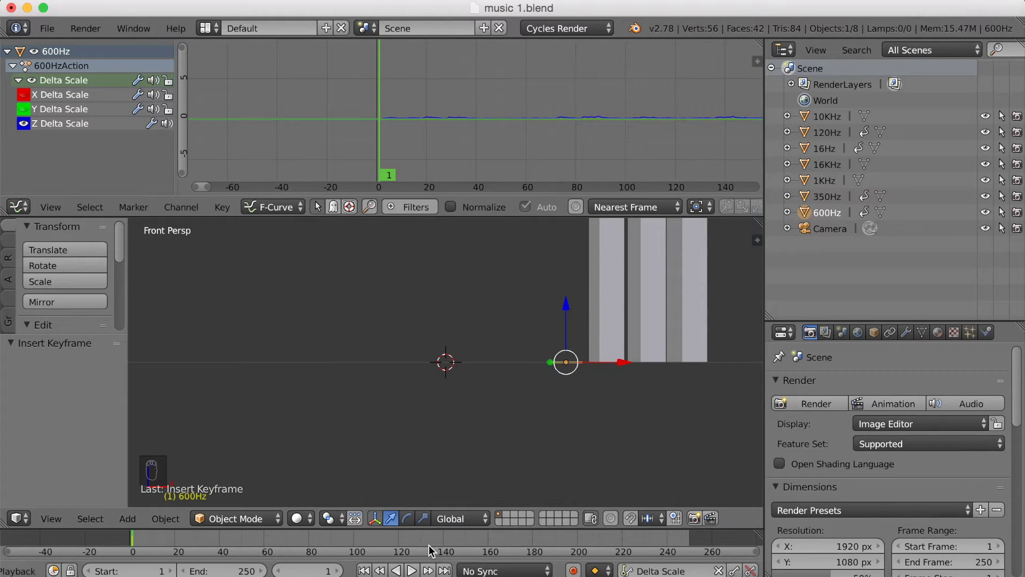
{"action": "left_click", "coordinate": [413, 571]}
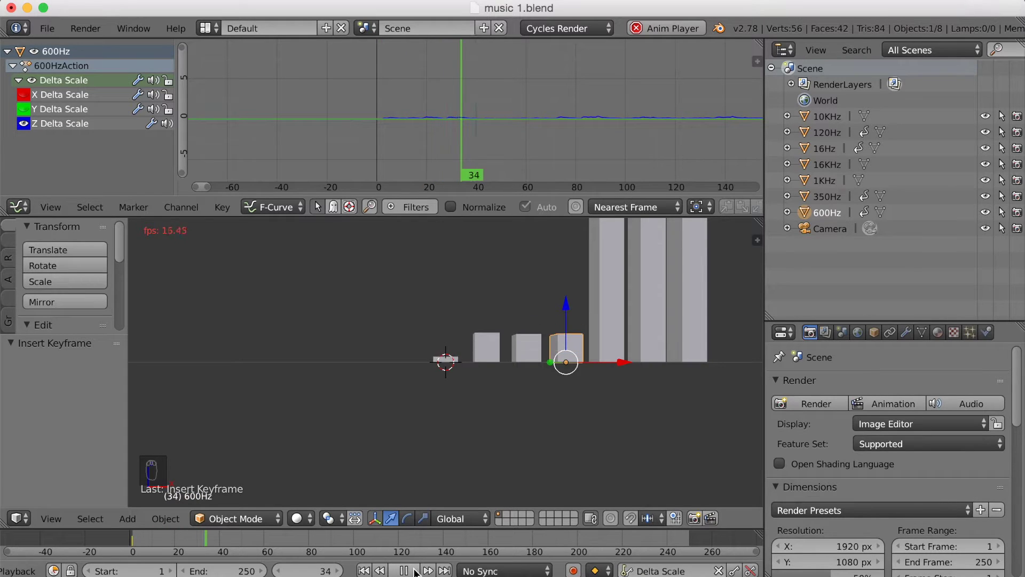
{"action": "left_click", "coordinate": [404, 570]}
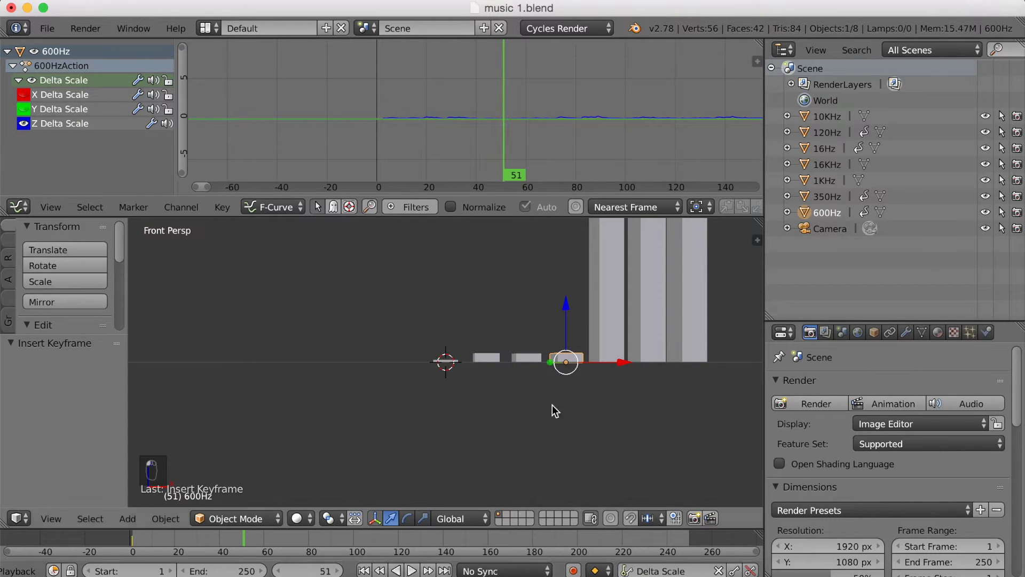
- Insert Delta Scale keyframes on the 1KHz pillar at frame 51 and hide its X and Y Delta Scale curves
{"action": "right_click", "coordinate": [608, 351]}
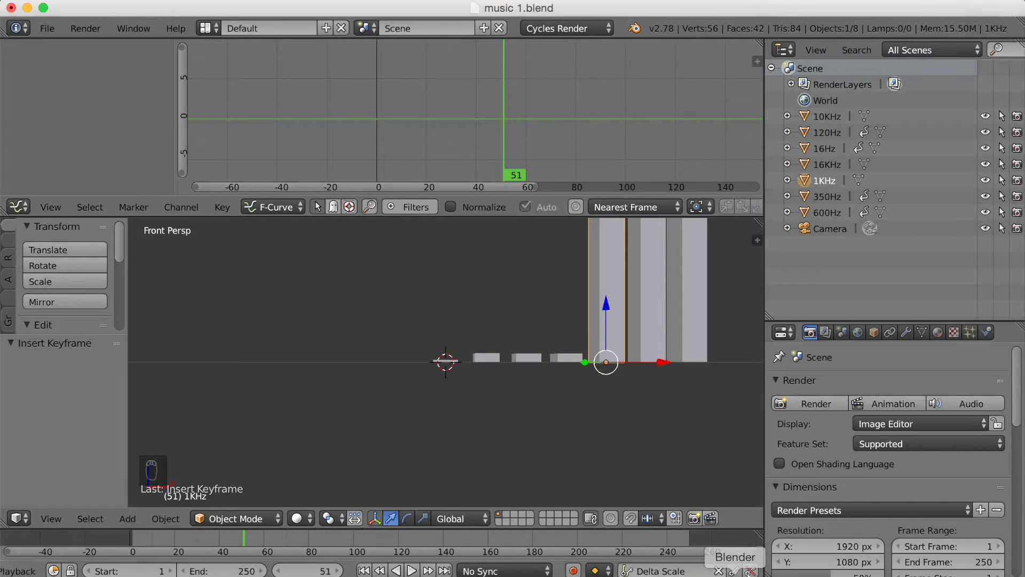
{"action": "left_click", "coordinate": [734, 570]}
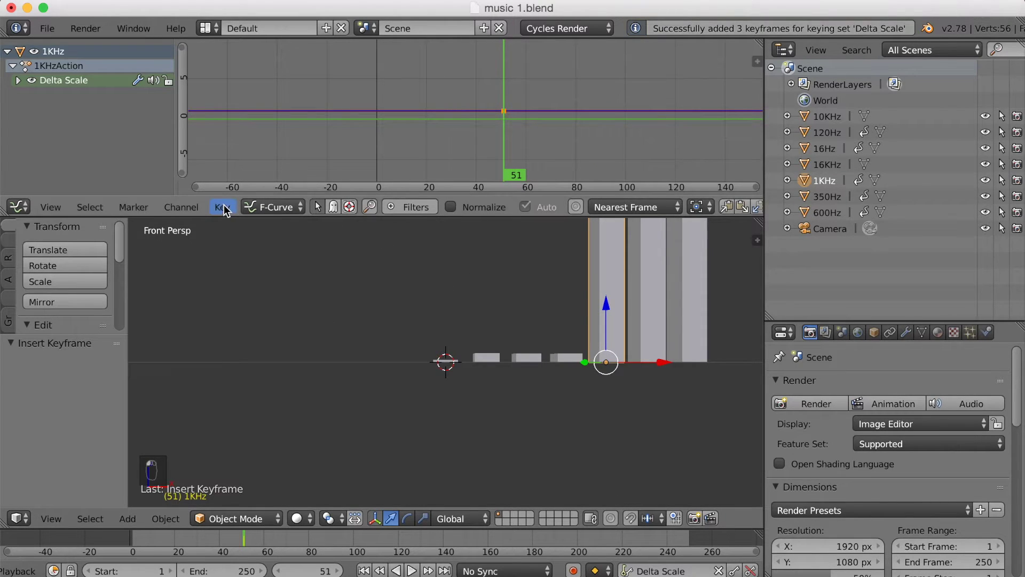
{"action": "left_click", "coordinate": [18, 81]}
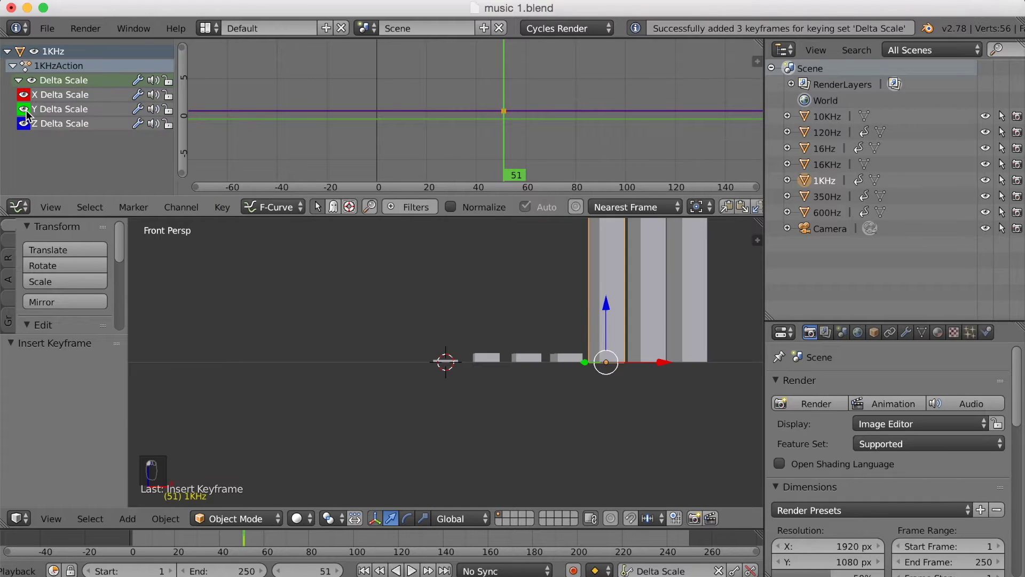
- Bake "SKYL1NK - The Wizard.mp3" to the 1KHz pillar's Z Delta Scale curve from frame 51 with a highest frequency of 1000
{"action": "left_click", "coordinate": [222, 207]}
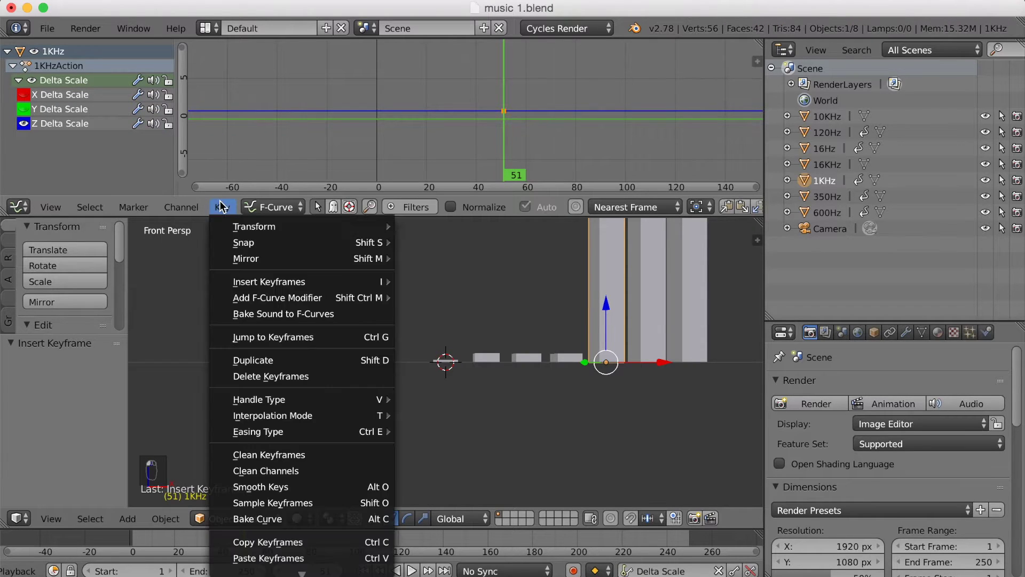
{"action": "left_click", "coordinate": [257, 313]}
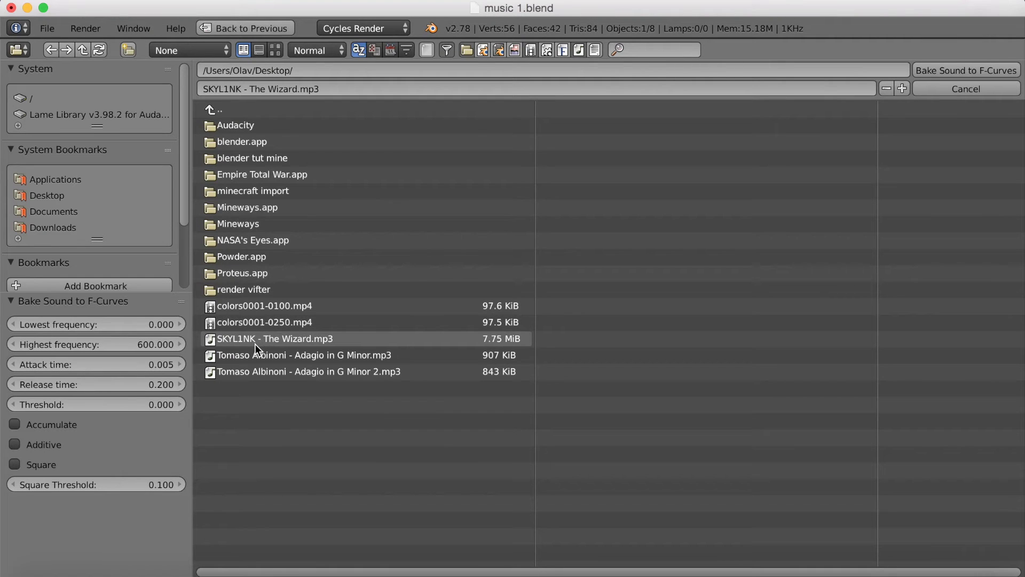
{"action": "left_click", "coordinate": [175, 344]}
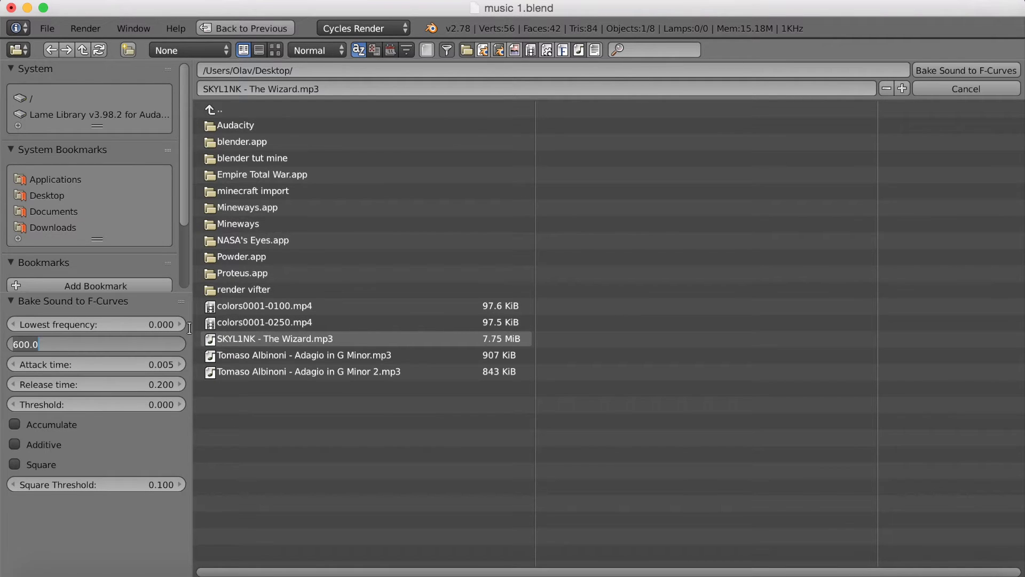
{"action": "type", "text": "10"}
{"action": "key", "text": "Return"}
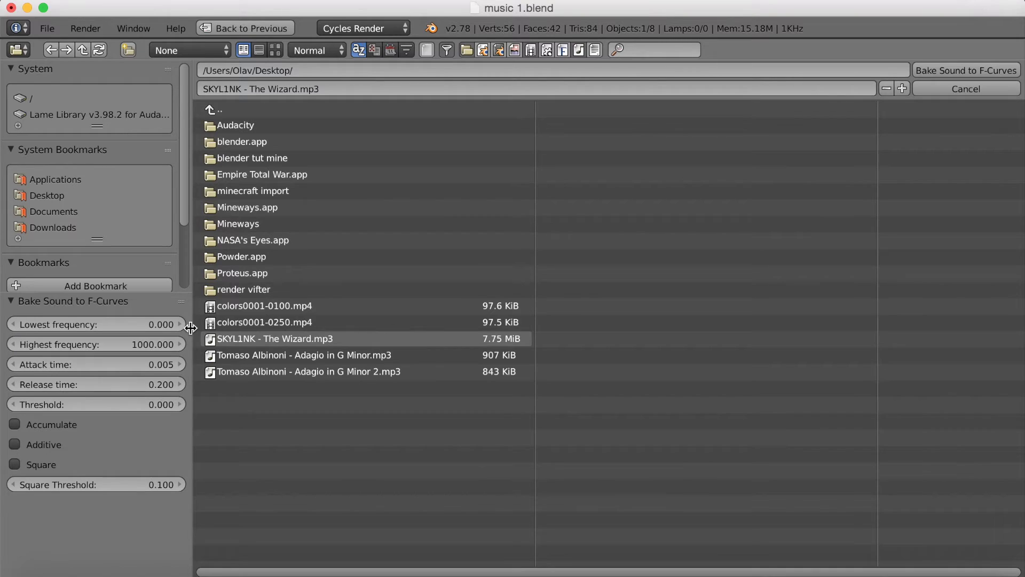
{"action": "left_click", "coordinate": [267, 338]}
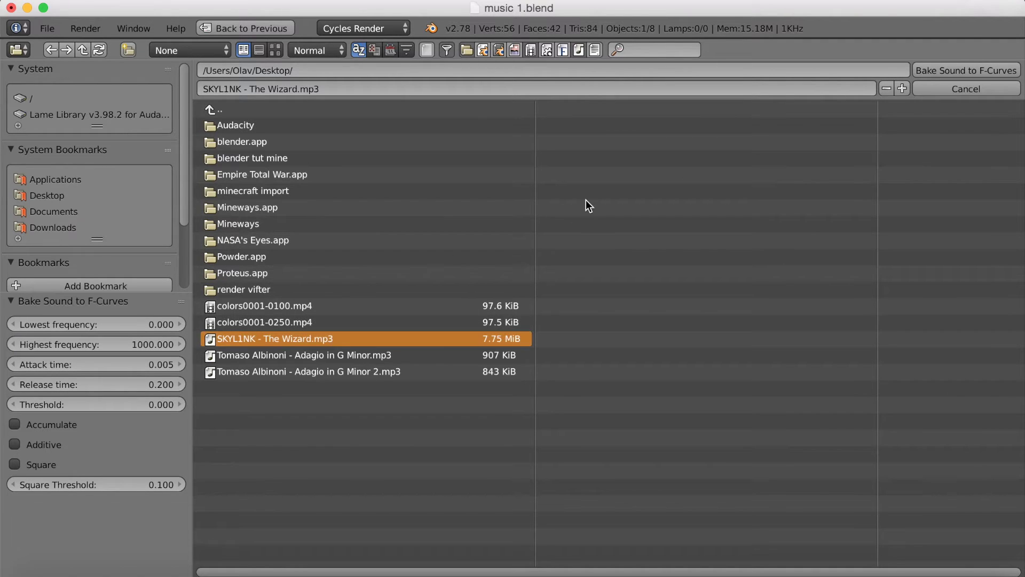
{"action": "left_click", "coordinate": [953, 69]}
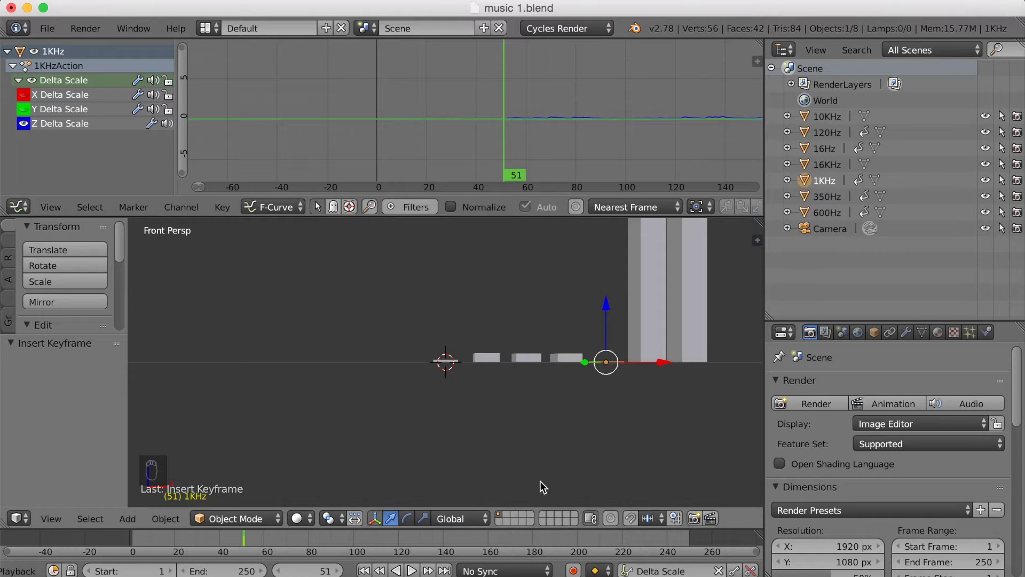
- Play the animation to check the 1KHz pillar's motion, stop it and return to frame 49
{"action": "left_click", "coordinate": [413, 571]}
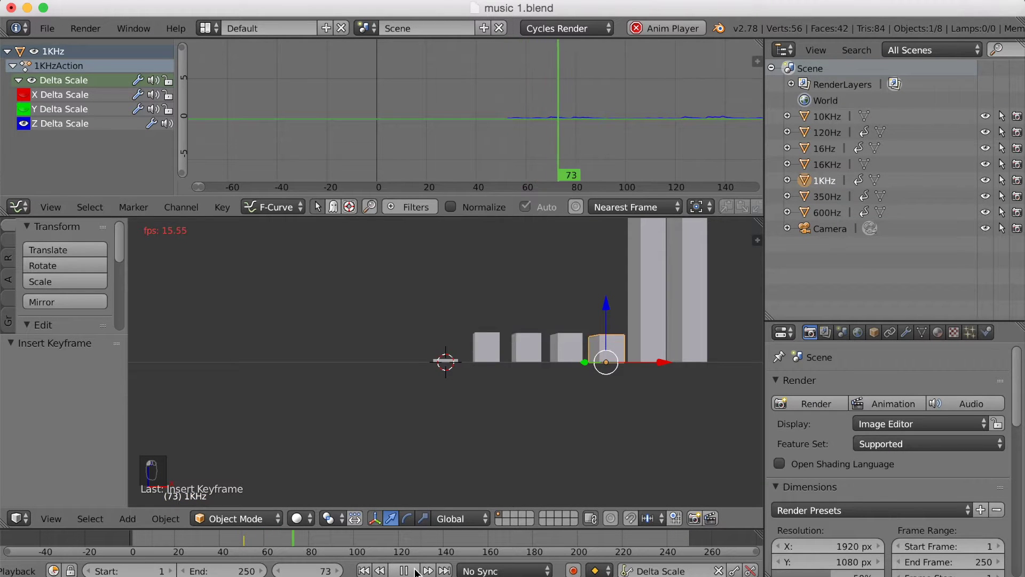
{"action": "key", "text": "alt+a"}
{"action": "left_click_drag", "start_coordinate": [335, 539], "coordinate": [243, 538]}
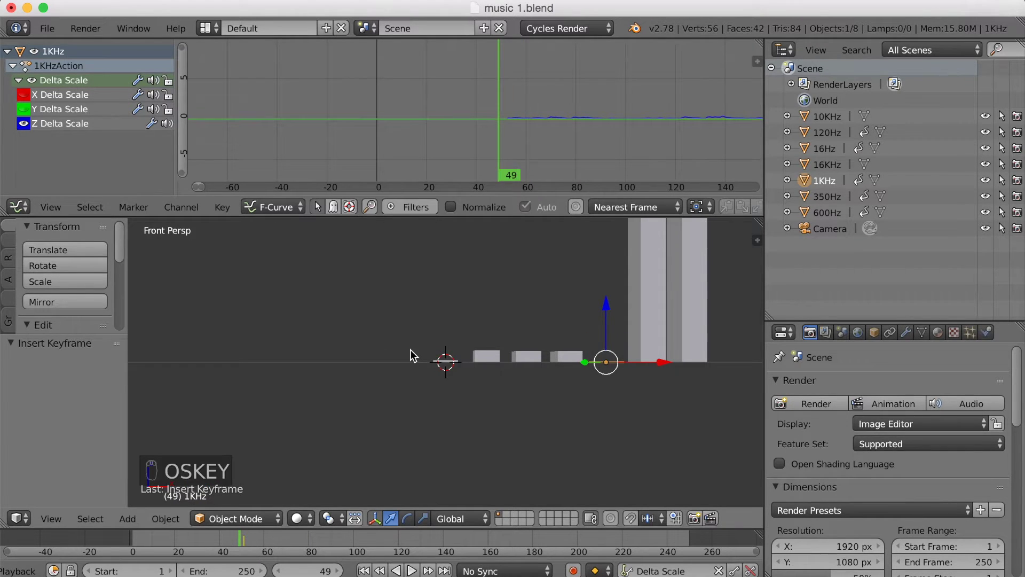
- Undo the 1KHz pillar's sound bake and its Delta Scale keyframes at frame 51
{"action": "key", "text": "super+z"}
{"action": "key", "text": "super+z"}
{"action": "key", "text": "super+z"}
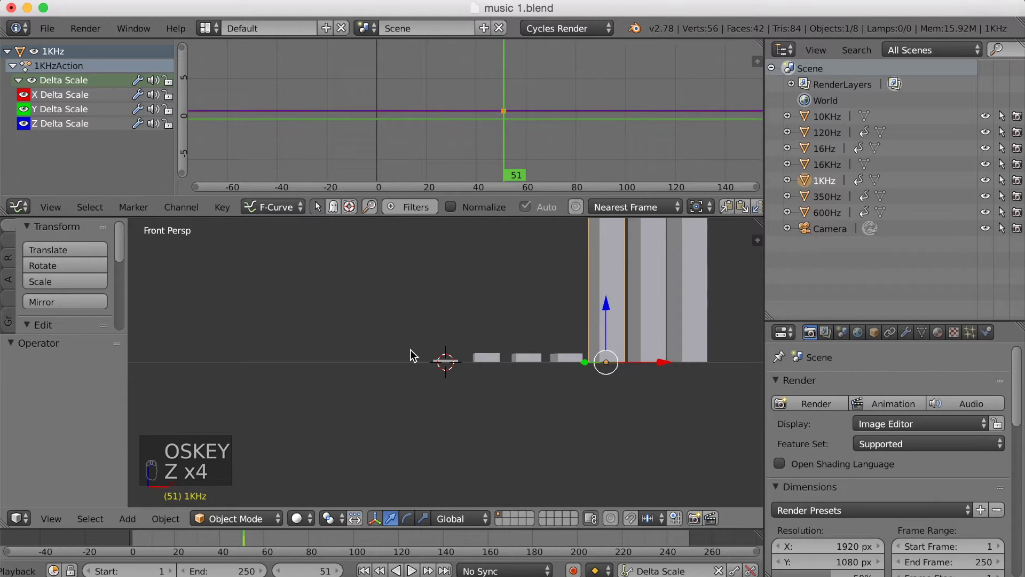
{"action": "key", "text": "super+z"}
{"action": "key", "text": "super+z"}
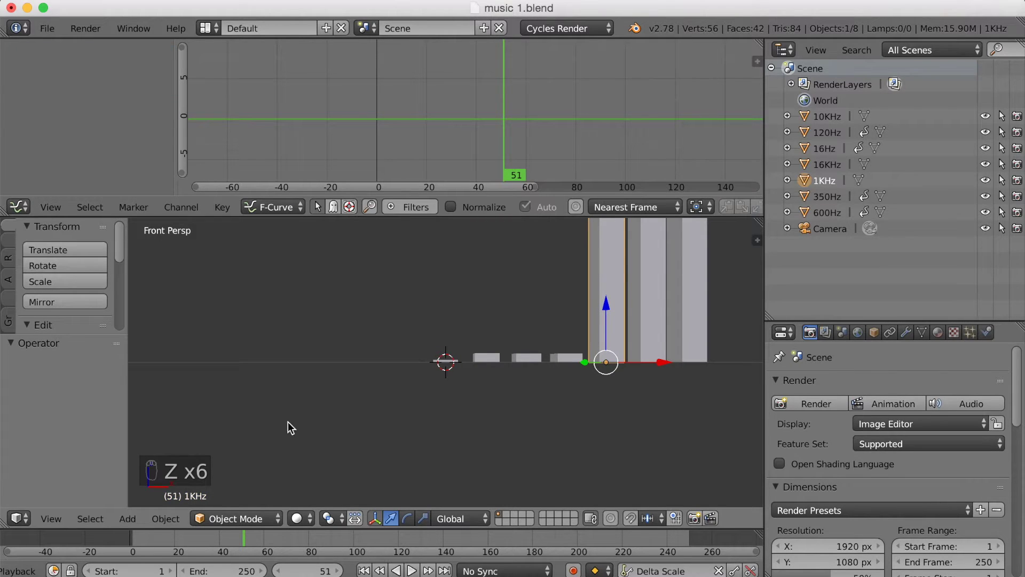
- Insert Delta Scale keyframes on the 1KHz pillar at frame 1 and hide its X and Y Delta Scale curves
{"action": "left_click_drag", "start_coordinate": [194, 540], "coordinate": [133, 537]}
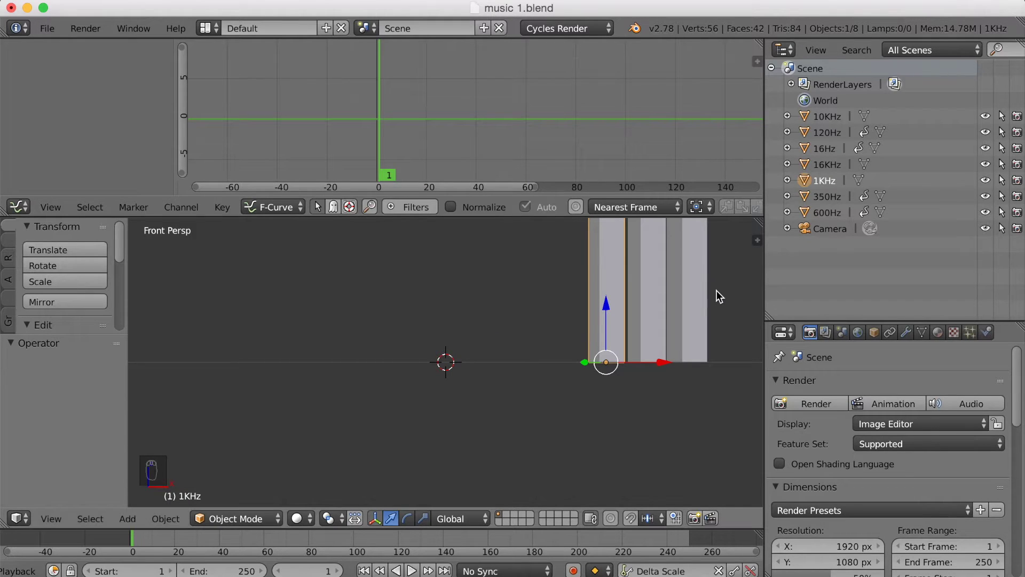
{"action": "left_click", "coordinate": [734, 571]}
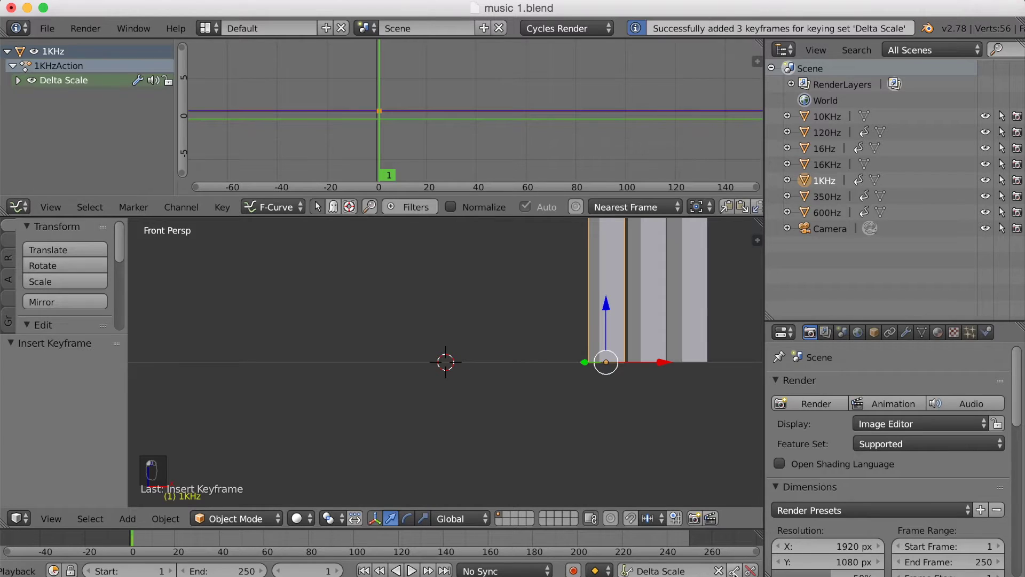
{"action": "left_click", "coordinate": [19, 80]}
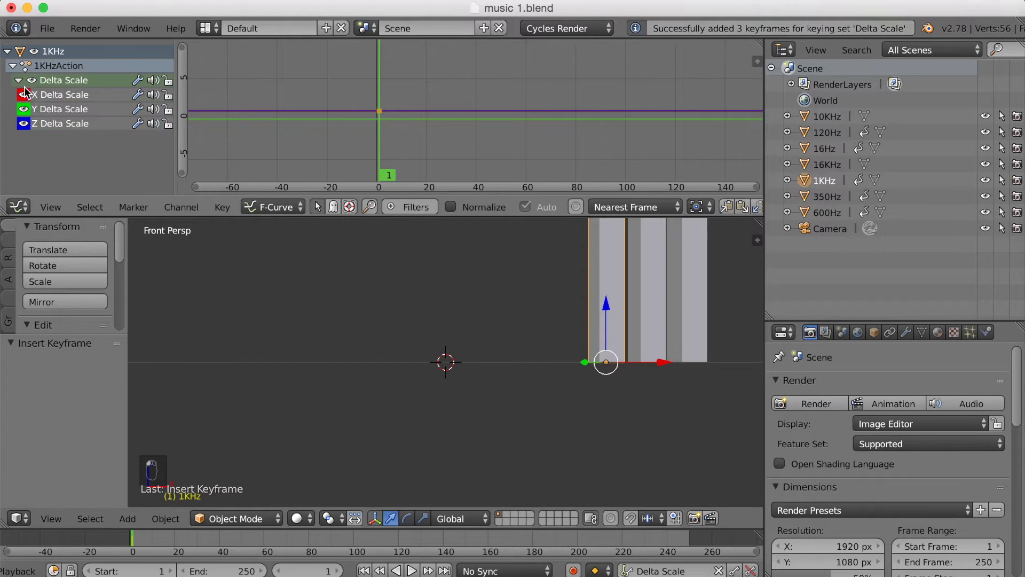
{"action": "left_click_drag", "start_coordinate": [24, 96], "coordinate": [24, 110]}
- Bake "SKYL1NK - The Wizard.mp3" to the 1KHz pillar's Z Delta Scale curve from frame 1, keeping the highest frequency at 1000
{"action": "left_click", "coordinate": [230, 207]}
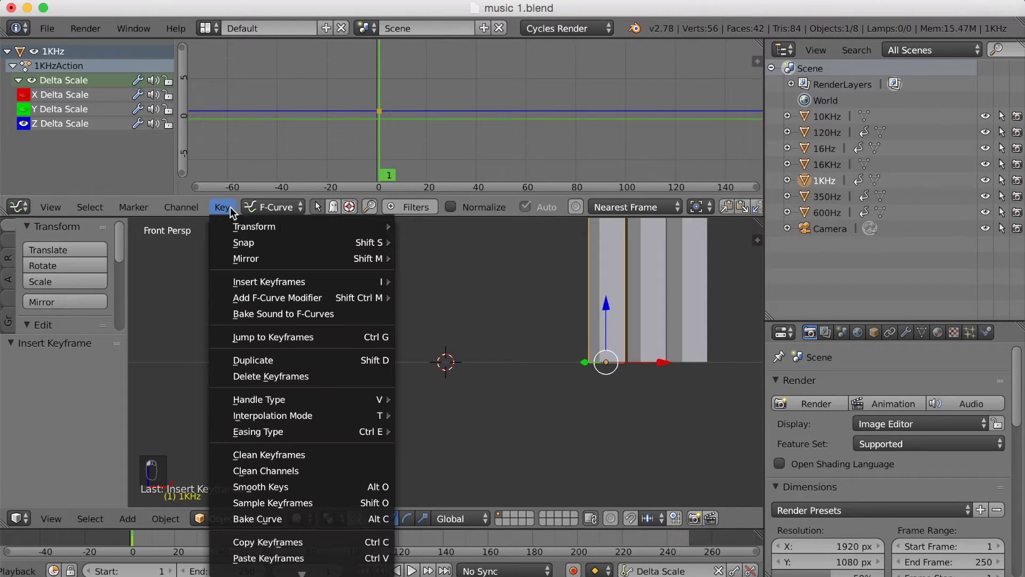
{"action": "left_click", "coordinate": [289, 310]}
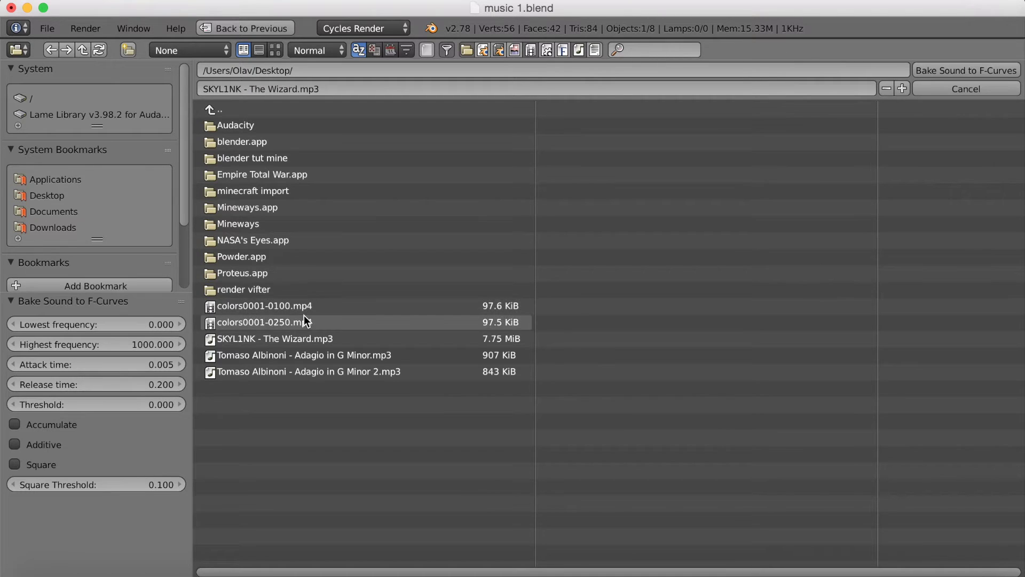
{"action": "left_click", "coordinate": [232, 341]}
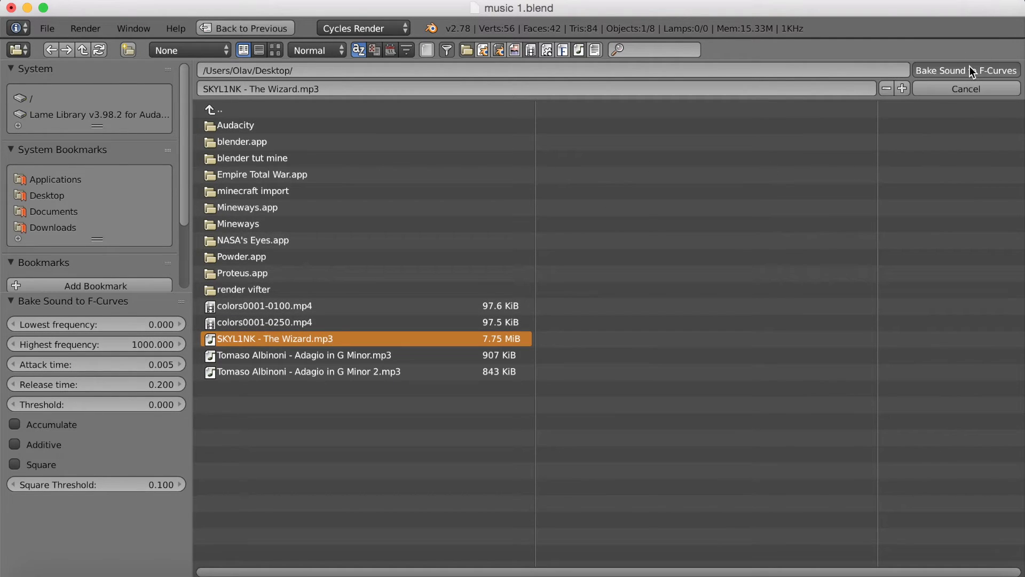
{"action": "key", "text": "Return"}
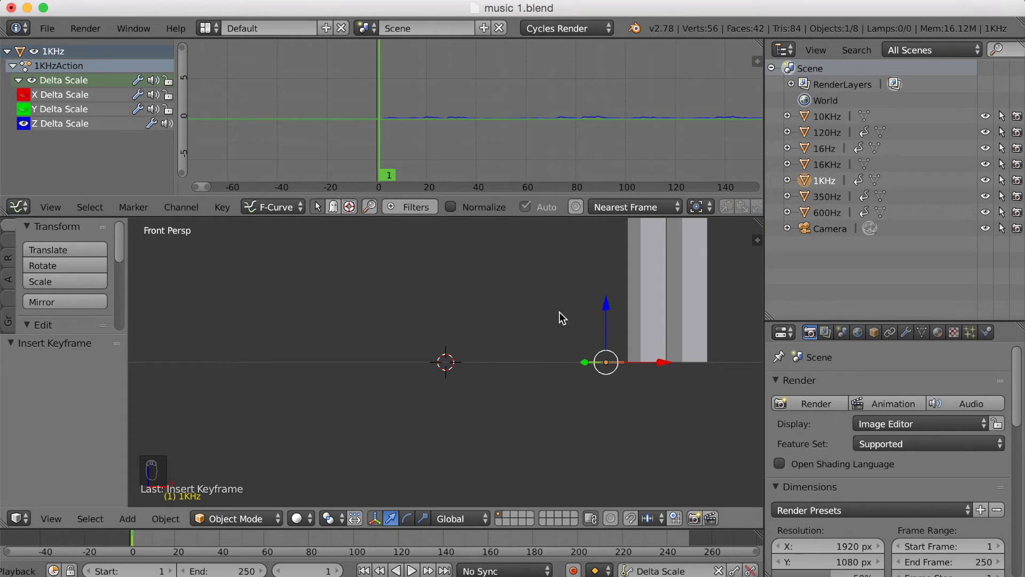
- Insert Delta Scale keyframes on the 10KHz pillar at frame 1 and hide its X and Y Delta Scale curves
{"action": "right_click", "coordinate": [652, 321]}
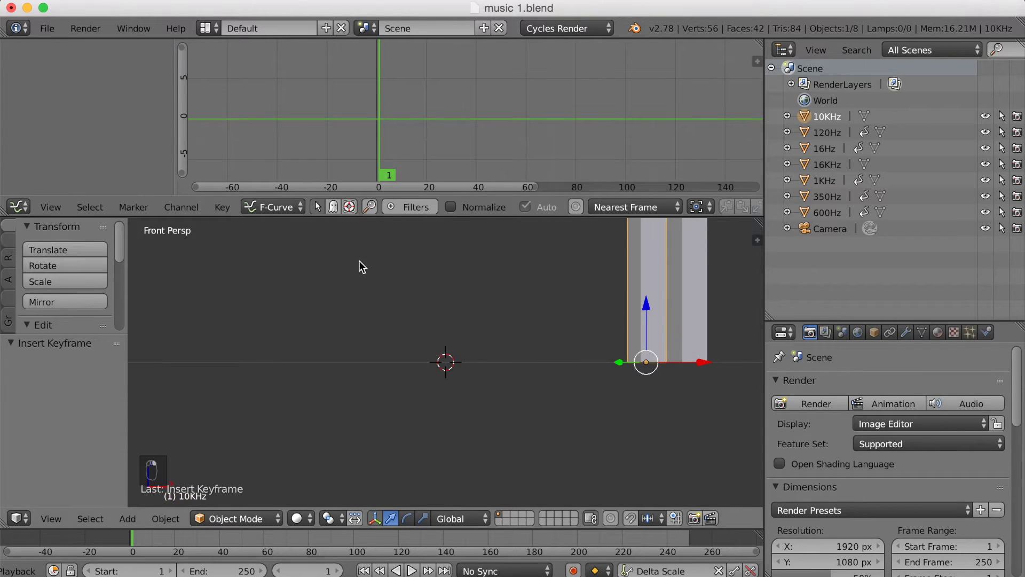
{"action": "left_click", "coordinate": [732, 571]}
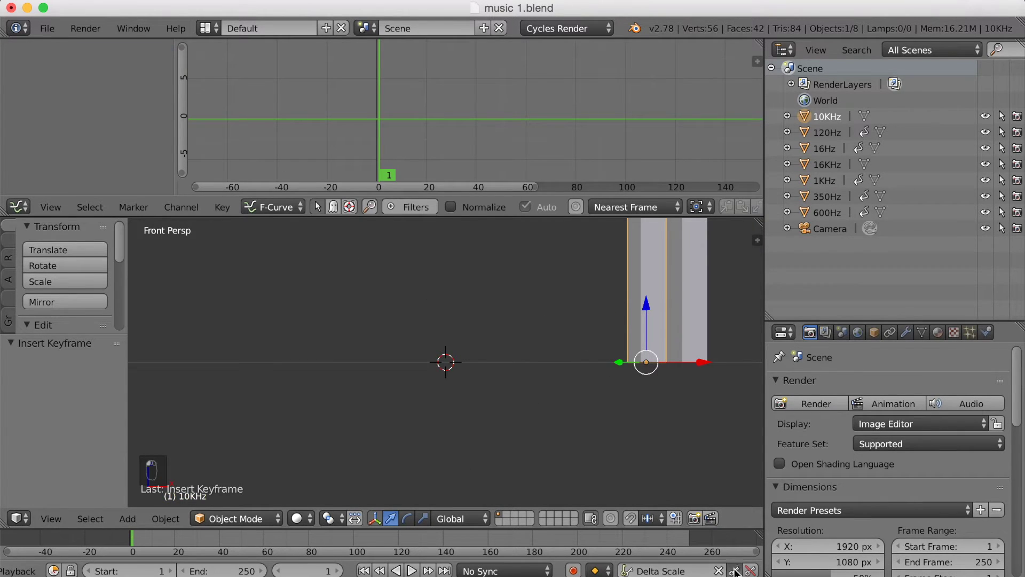
{"action": "left_click", "coordinate": [19, 80]}
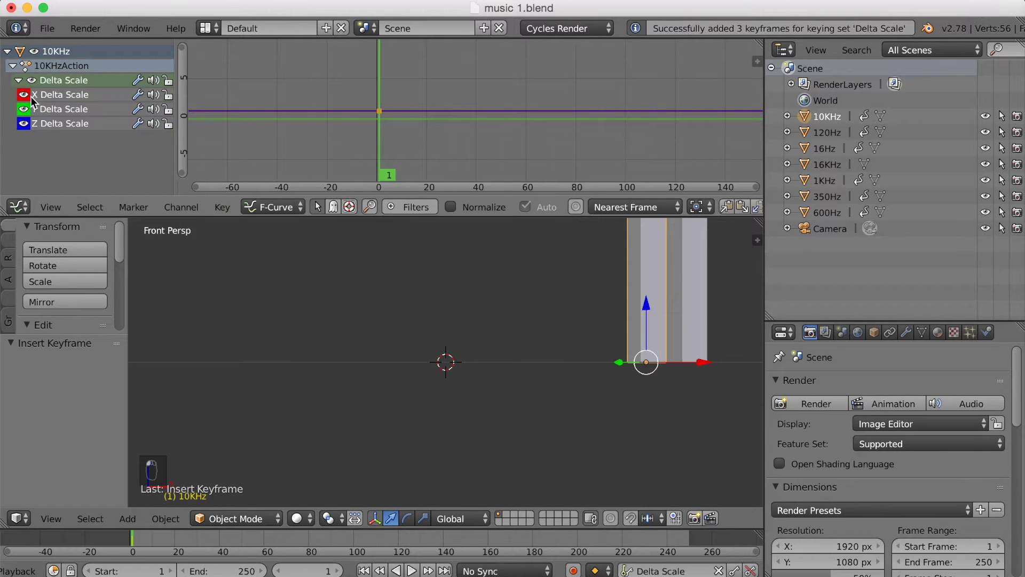
{"action": "left_click", "coordinate": [24, 95]}
- Bake "SKYL1NK - The Wizard.mp3" to the 10KHz pillar's Z Delta Scale curve with a highest frequency of 10000
{"action": "left_click", "coordinate": [222, 210]}
{"action": "left_click", "coordinate": [281, 307]}
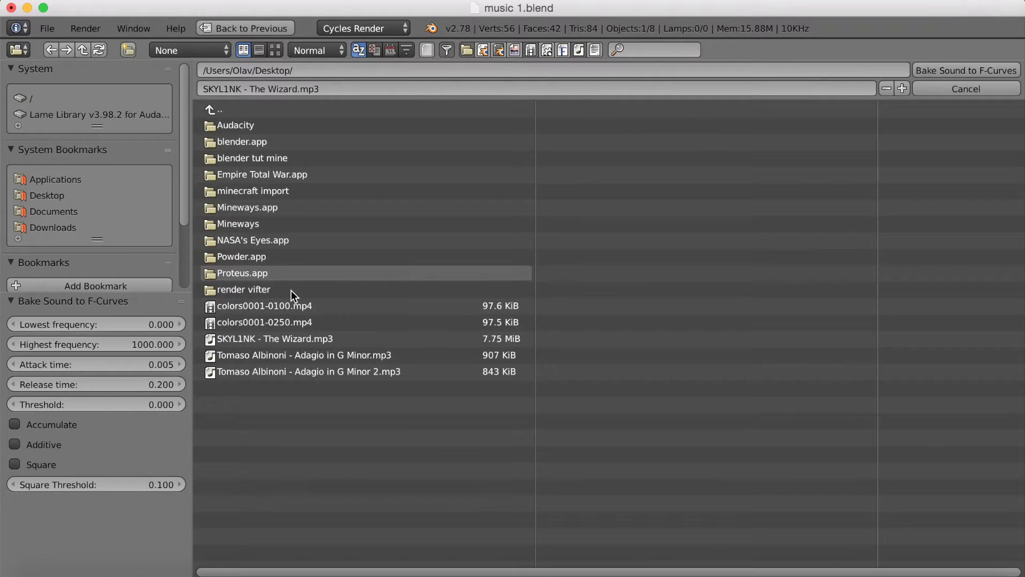
{"action": "left_click", "coordinate": [158, 344]}
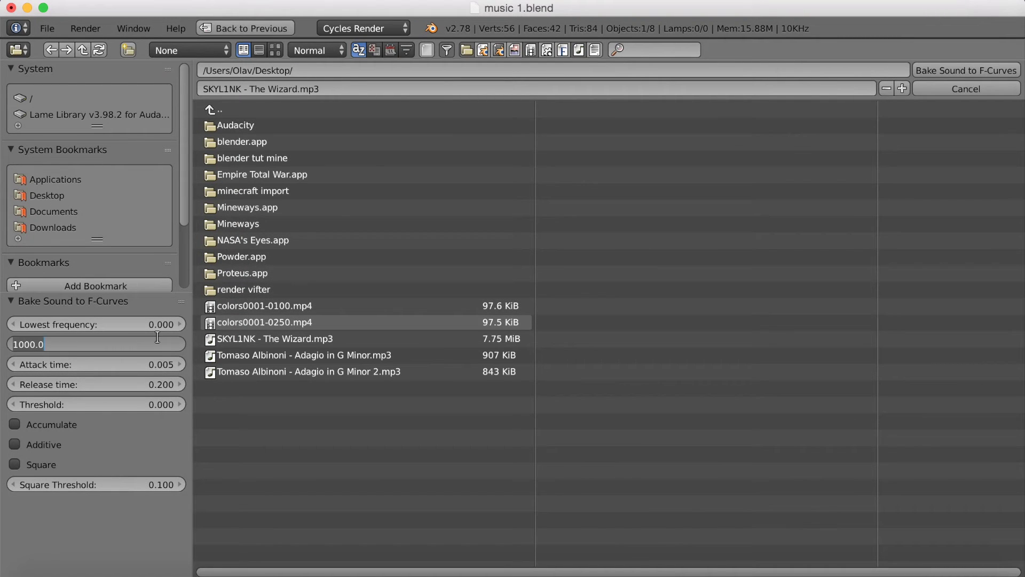
{"action": "key", "text": "BackSpace"}
{"action": "type", "text": "10000"}
{"action": "key", "text": "Return"}
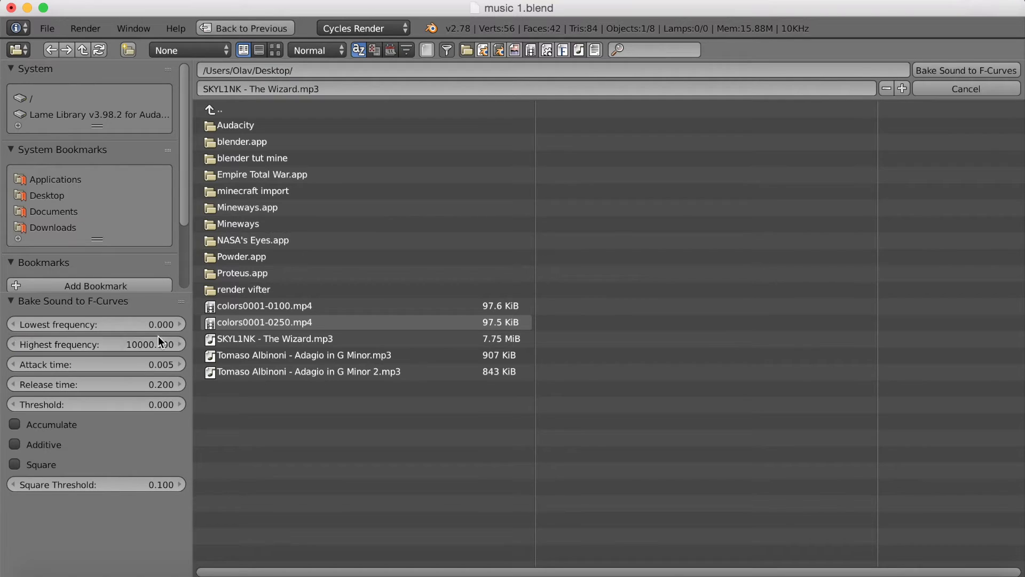
{"action": "left_click", "coordinate": [224, 339]}
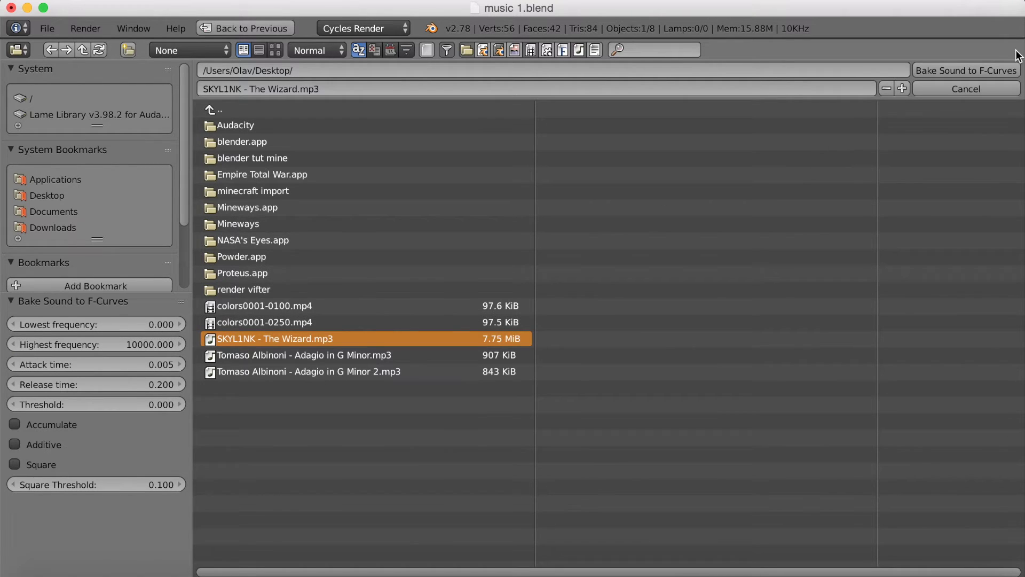
{"action": "left_click", "coordinate": [991, 71]}
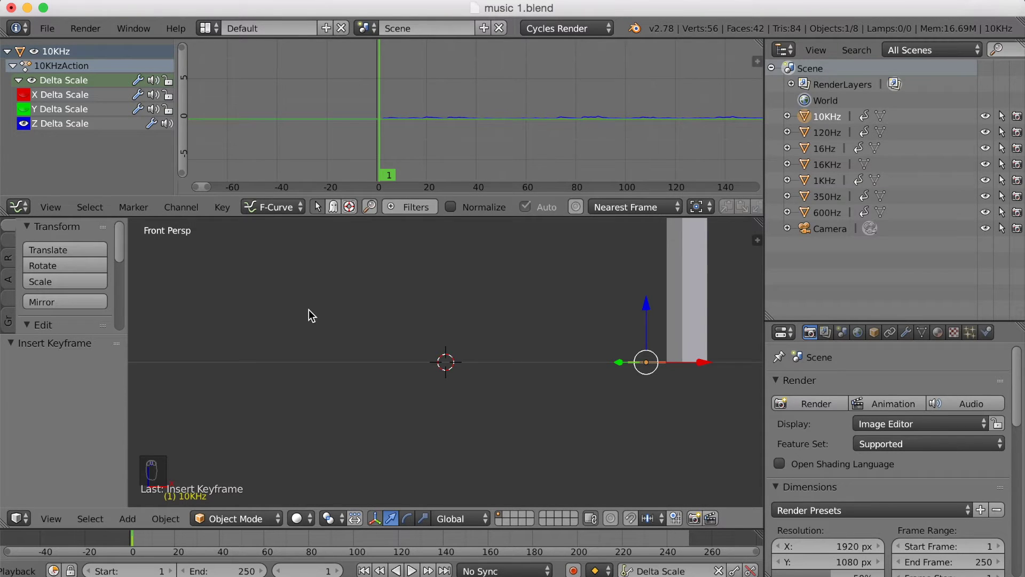
- Insert Delta Scale keyframes on the 16KHz pillar at frame 1 and hide its X and Y Delta Scale curves
{"action": "right_click", "coordinate": [683, 314]}
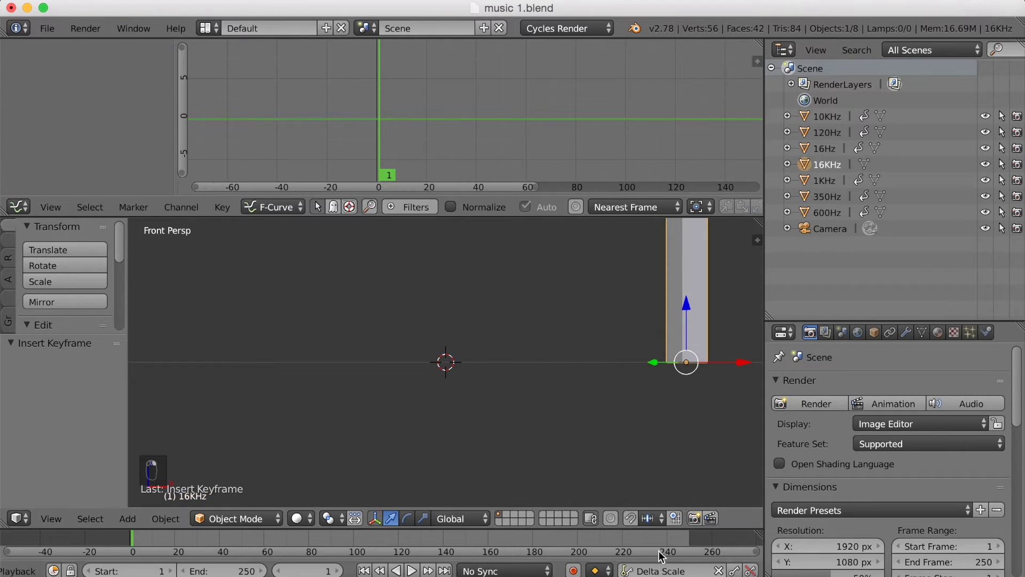
{"action": "left_click", "coordinate": [734, 570]}
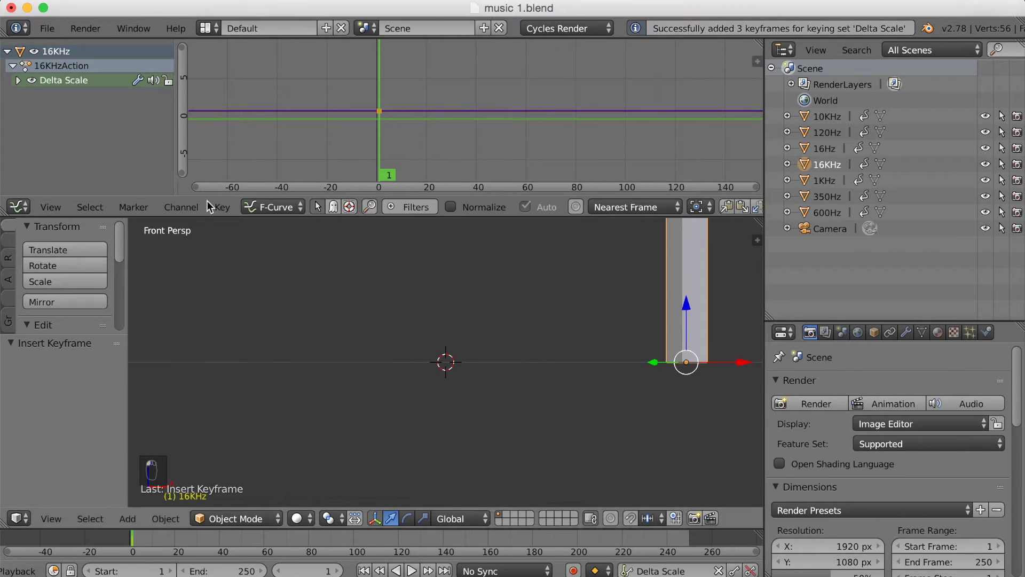
{"action": "left_click", "coordinate": [18, 80]}
{"action": "left_click", "coordinate": [21, 95]}
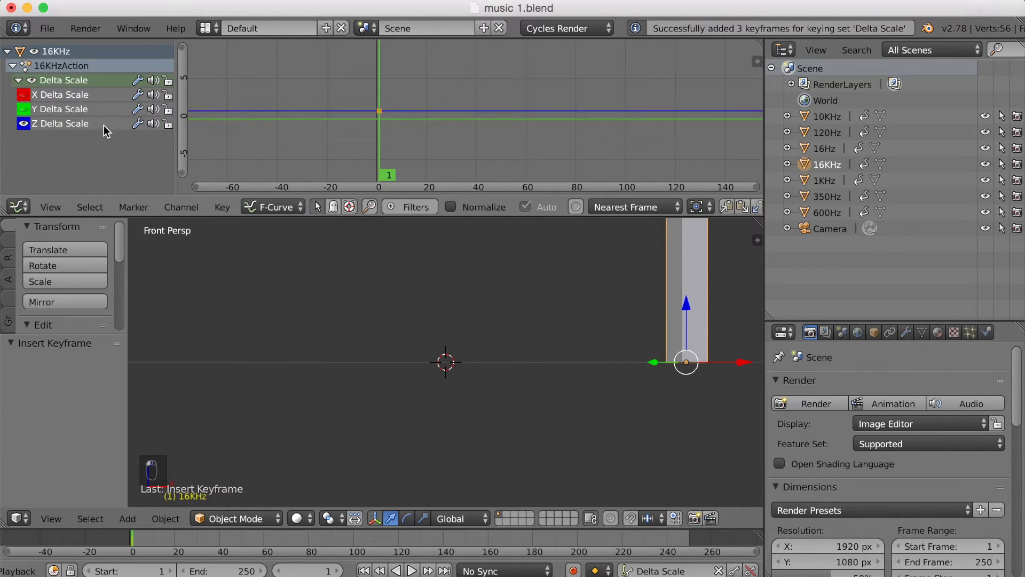
- Bake "SKYL1NK - The Wizard.mp3" to the 16KHz pillar's Z Delta Scale curve with highest frequency 16000, and play the animation of all pillars
{"action": "left_click", "coordinate": [220, 206]}
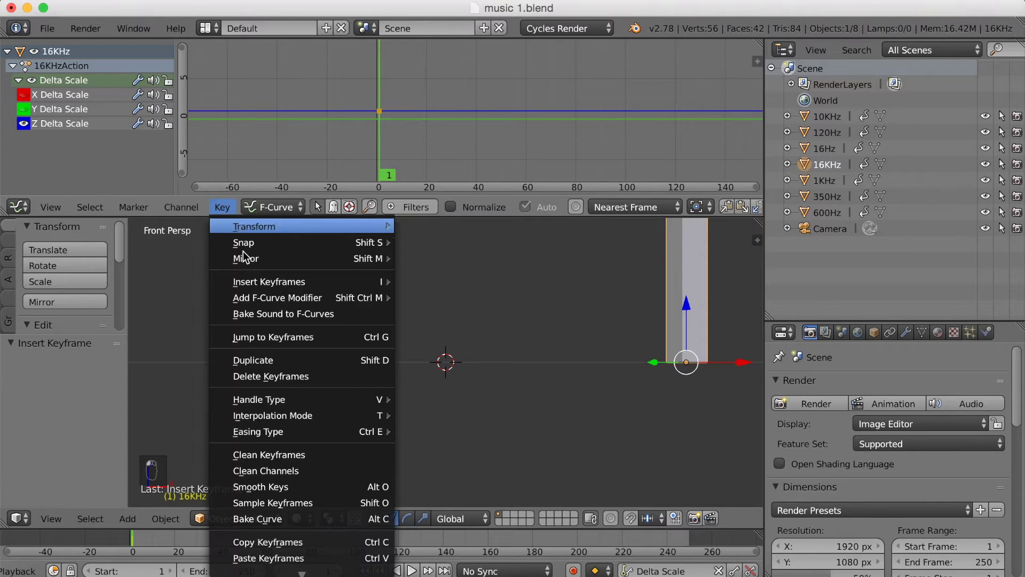
{"action": "left_click", "coordinate": [267, 313]}
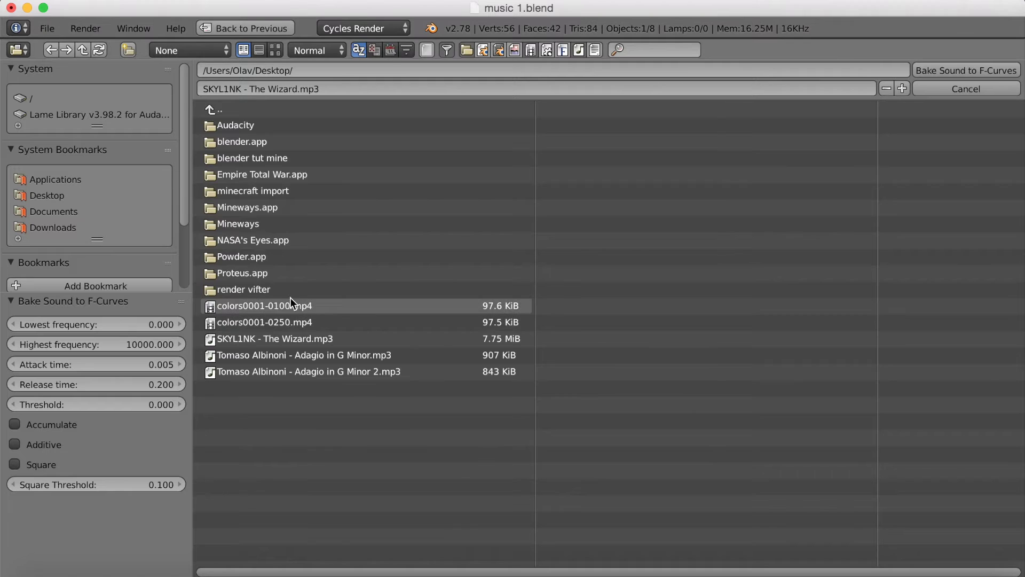
{"action": "left_click", "coordinate": [150, 344]}
{"action": "key", "text": "BackSpace"}
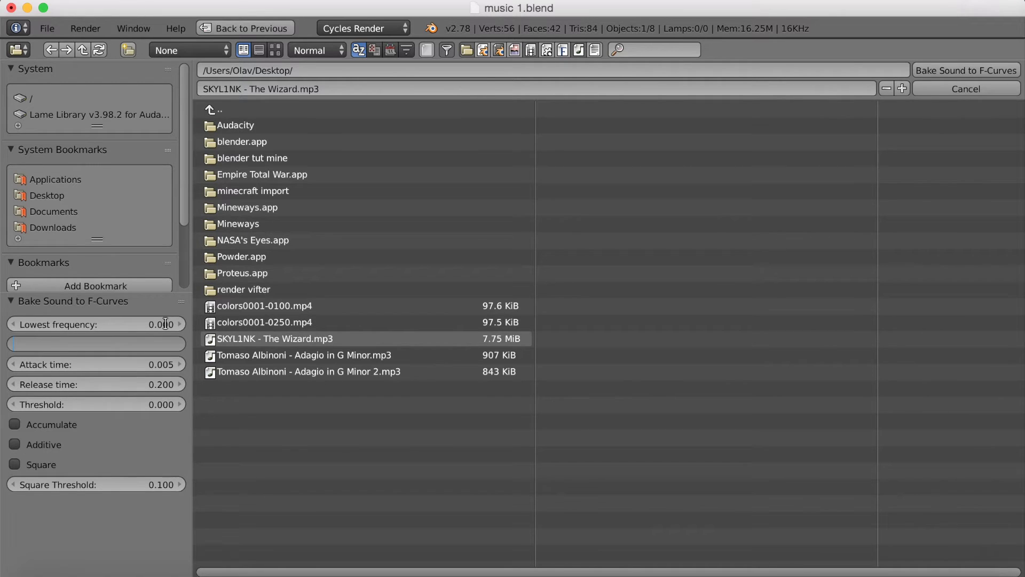
{"action": "type", "text": "16000"}
{"action": "key", "text": "Return"}
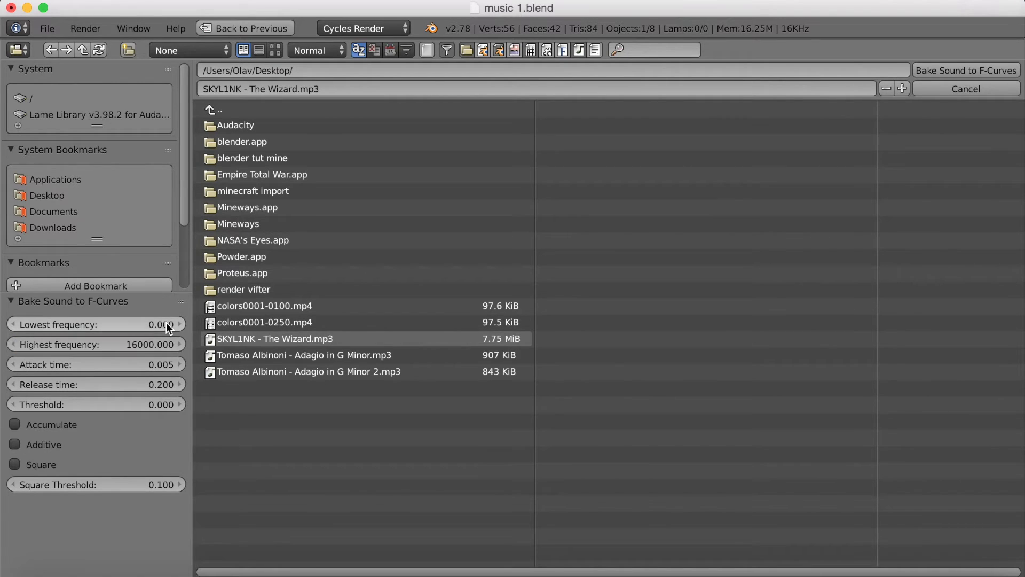
{"action": "left_click", "coordinate": [259, 334]}
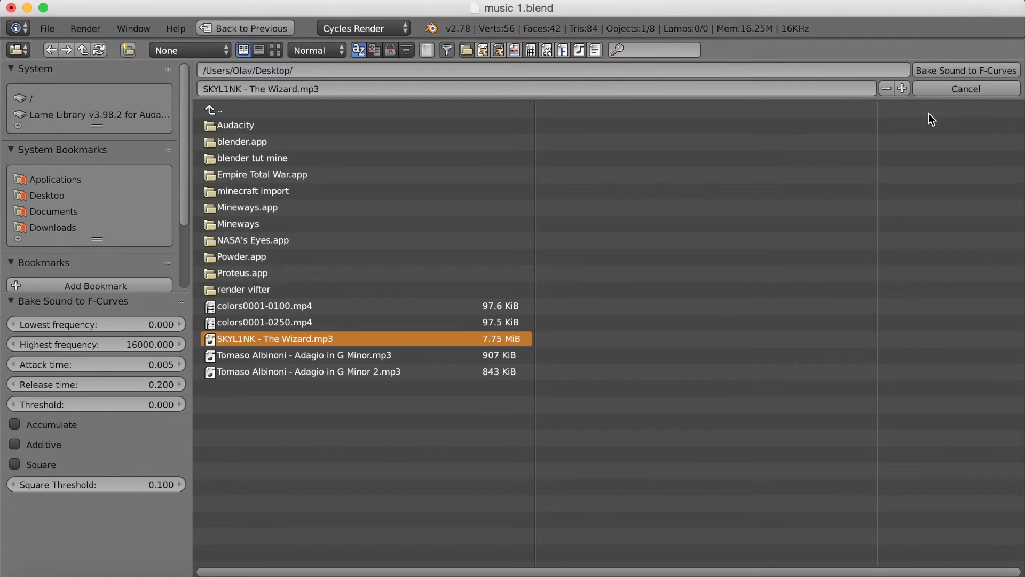
{"action": "left_click", "coordinate": [936, 69]}
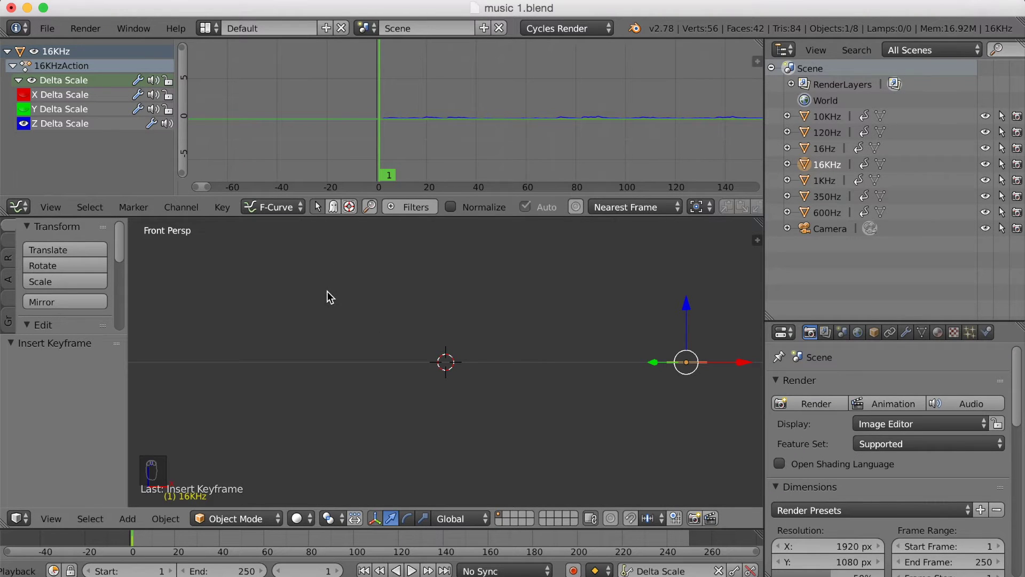
{"action": "left_click", "coordinate": [412, 571]}
{"action": "middle_click_drag", "start_coordinate": [573, 424], "coordinate": [406, 402]}
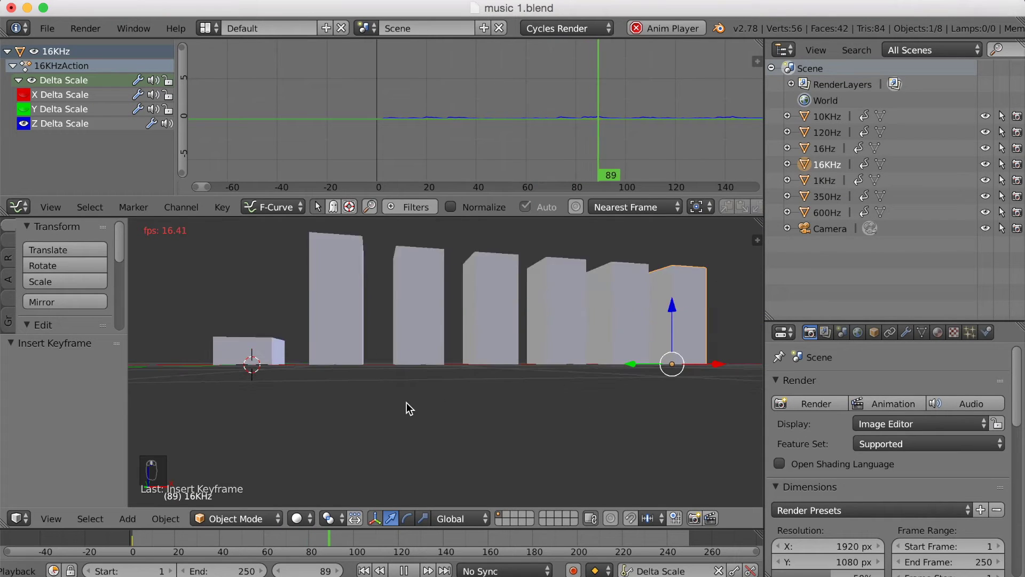
- Set the animation's end frame to 5000 while the pillar playback runs
{"action": "middle_click_drag", "start_coordinate": [470, 390], "coordinate": [503, 383]}
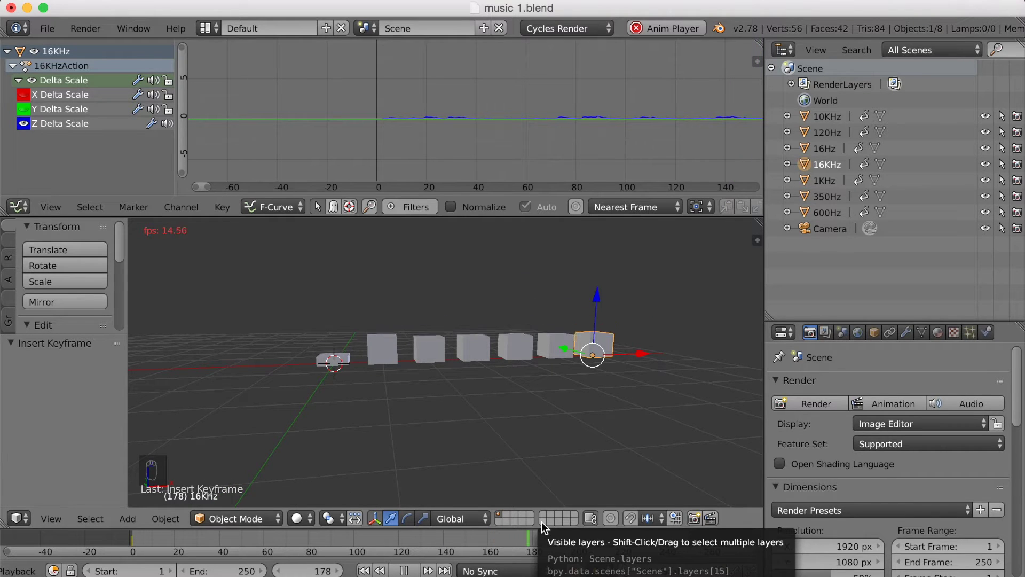
{"action": "mouse_move", "coordinate": [517, 426]}
{"action": "middle_mouse_down"}
{"action": "mouse_move", "coordinate": [520, 417]}
{"action": "mouse_move", "coordinate": [509, 430]}
{"action": "middle_mouse_up"}
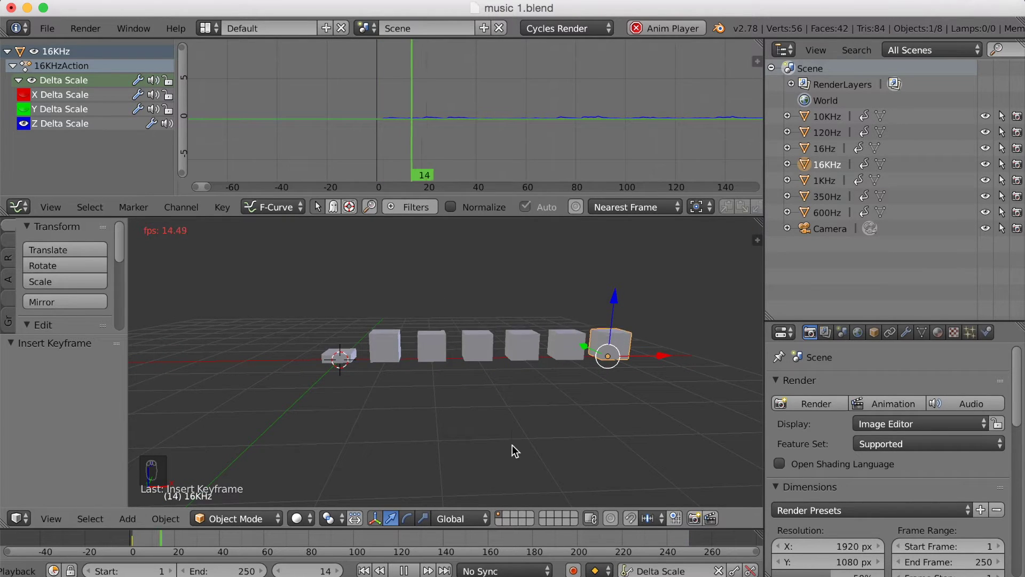
{"action": "left_click", "coordinate": [243, 570]}
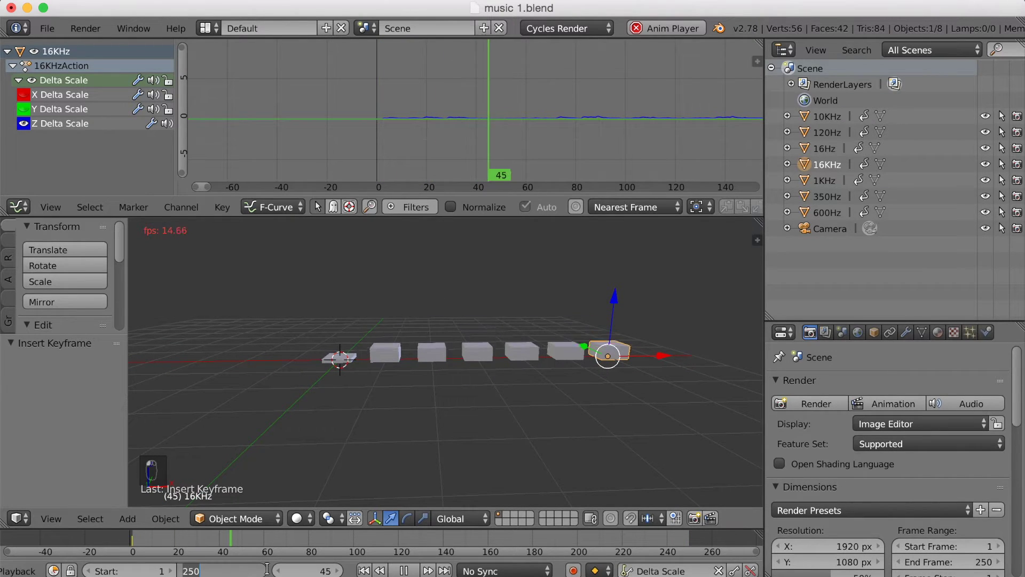
{"action": "type", "text": "5000"}
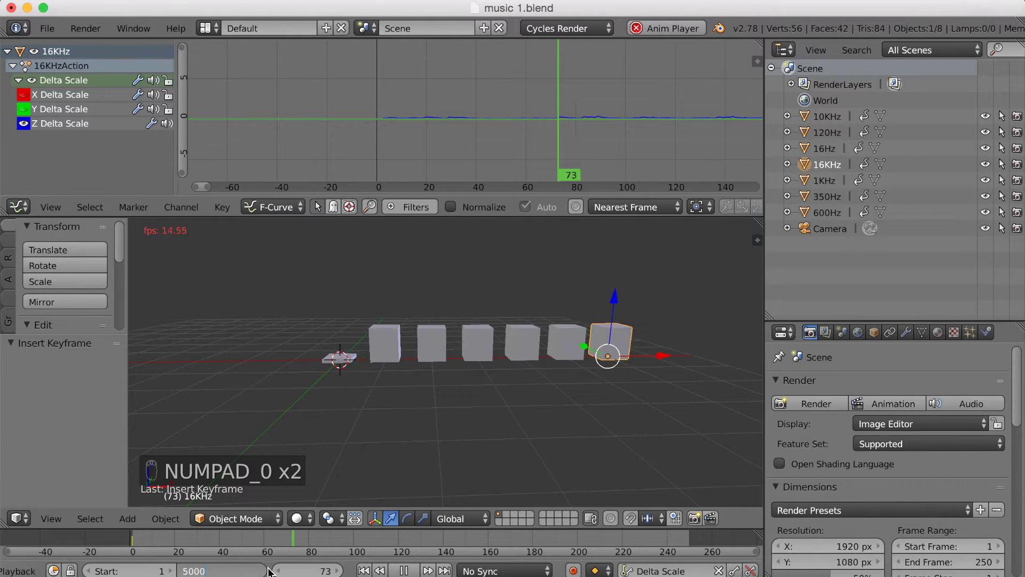
- Preview the pillar animation from around frames 450 and 800, stop playback and return to frame 0
{"action": "scroll", "coordinate": [556, 538], "scroll_direction": "down", "scroll_amount": 3}
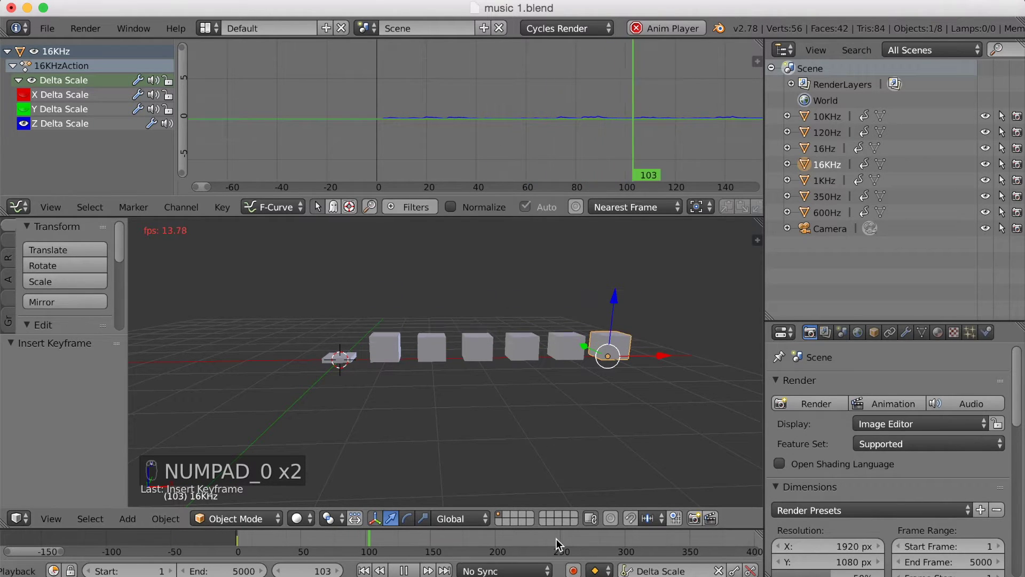
{"action": "scroll", "coordinate": [614, 538], "scroll_direction": "down", "scroll_amount": 2}
{"action": "left_click", "coordinate": [657, 538]}
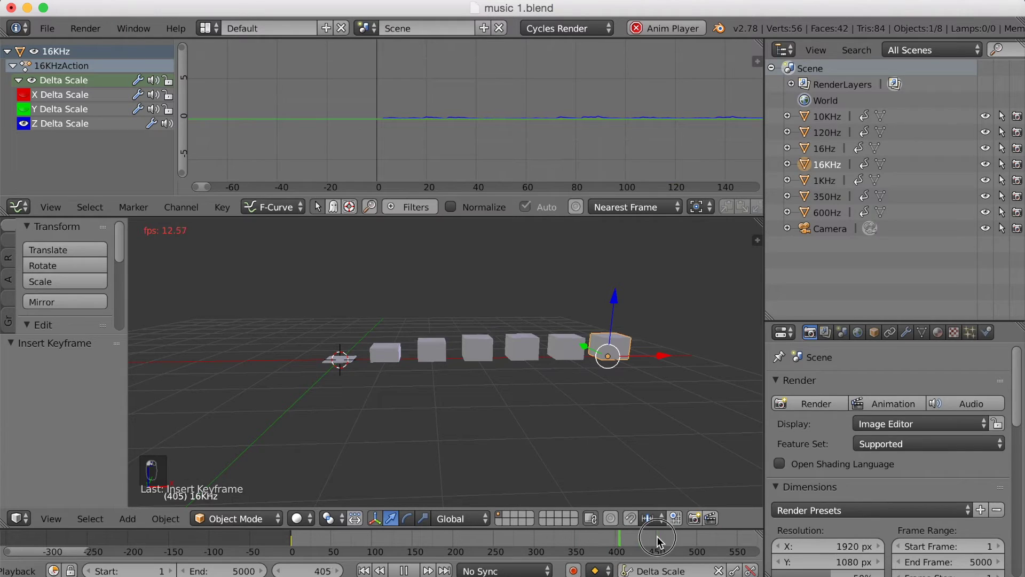
{"action": "middle_click_drag", "start_coordinate": [567, 399], "coordinate": [576, 384]}
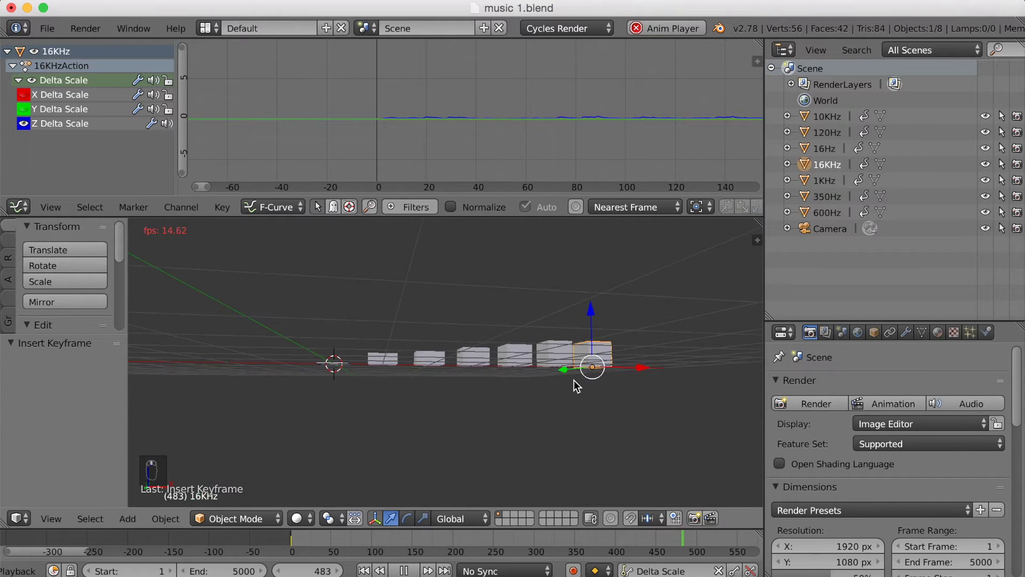
{"action": "scroll", "coordinate": [571, 384], "scroll_direction": "up", "scroll_amount": 3}
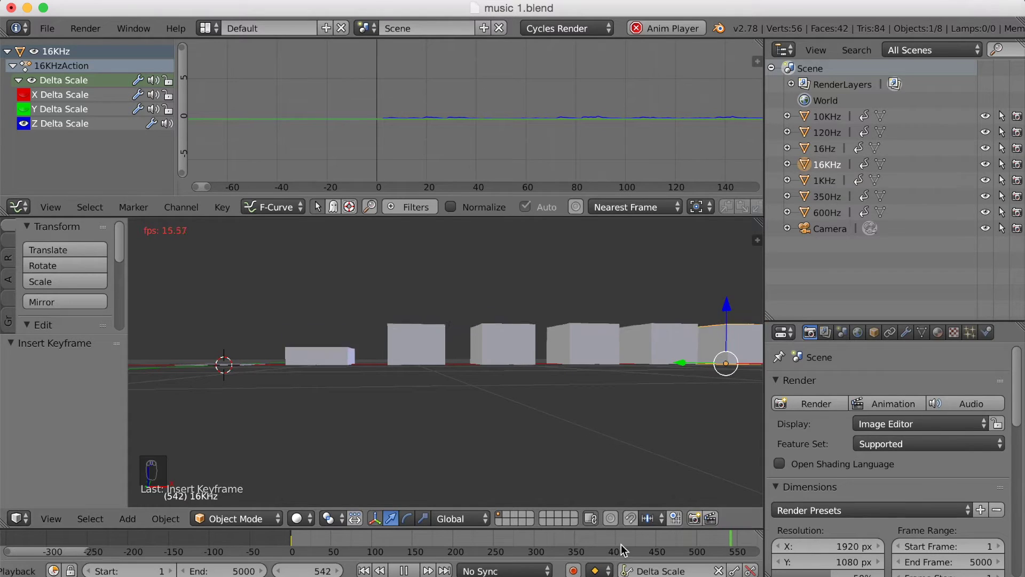
{"action": "scroll", "coordinate": [616, 539], "scroll_direction": "down", "scroll_amount": 3}
{"action": "scroll", "coordinate": [629, 537], "scroll_direction": "down", "scroll_amount": 1}
{"action": "left_click", "coordinate": [658, 537]}
{"action": "scroll", "coordinate": [529, 402], "scroll_direction": "down", "scroll_amount": 2}
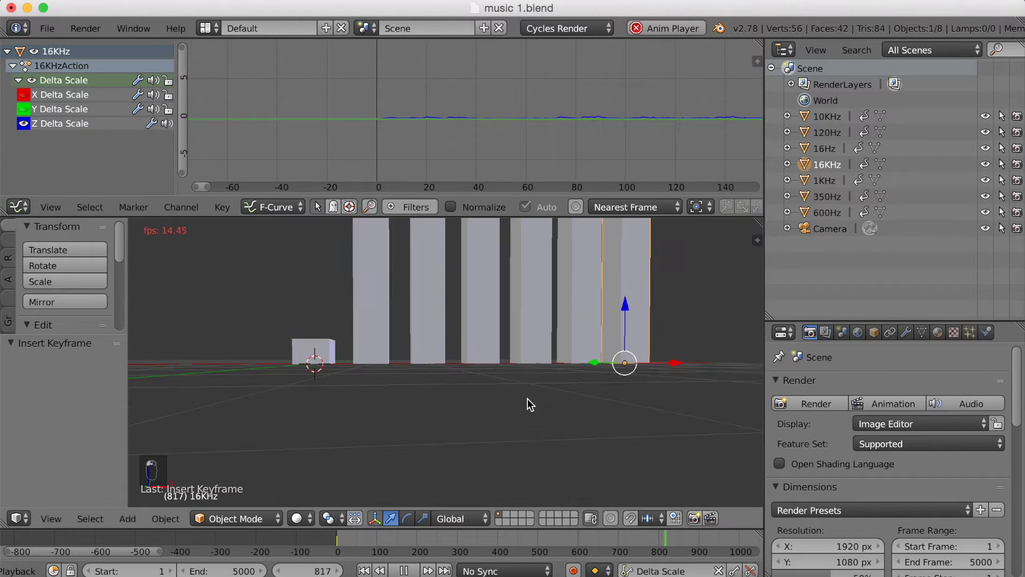
{"action": "scroll", "coordinate": [527, 399], "scroll_direction": "down", "scroll_amount": 2}
{"action": "middle_click_drag", "start_coordinate": [516, 381], "coordinate": [507, 434]}
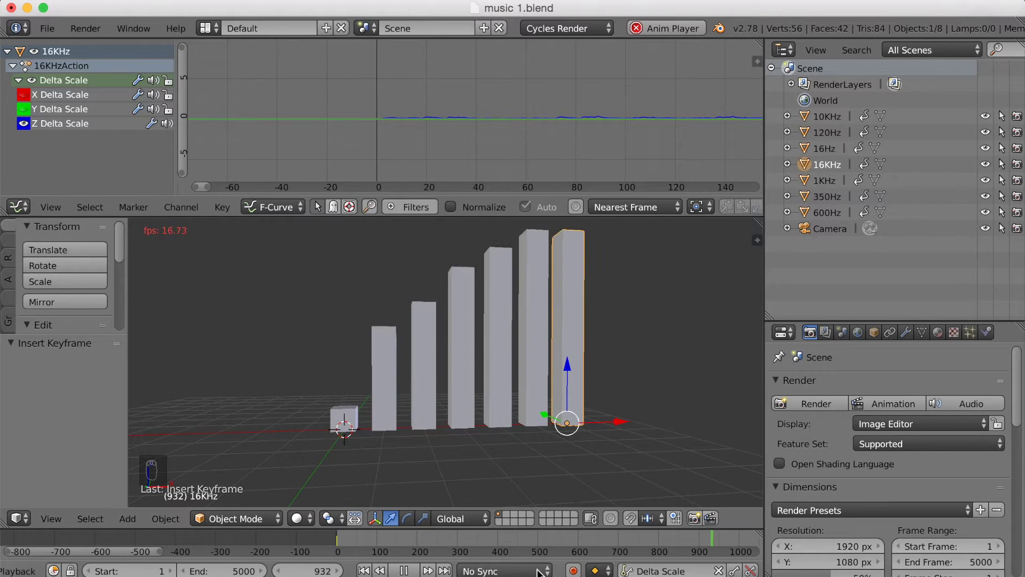
{"action": "left_click", "coordinate": [403, 570]}
{"action": "left_click_drag", "start_coordinate": [409, 542], "coordinate": [331, 543]}
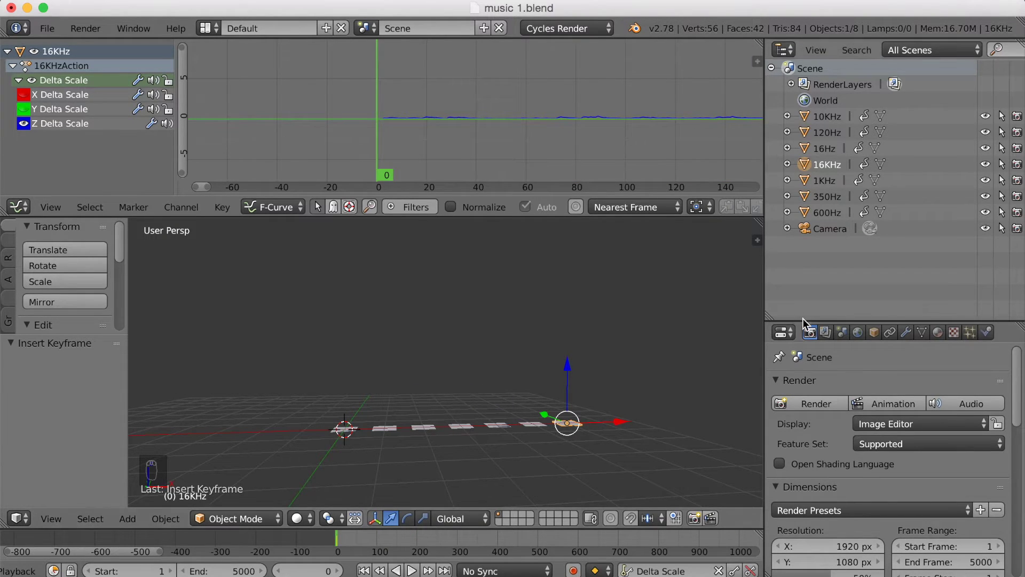
- Enlarge the render settings area and set the render resolution scale to 100% and the frame rate to 30 fps
{"action": "left_click_drag", "start_coordinate": [802, 321], "coordinate": [814, 107]}
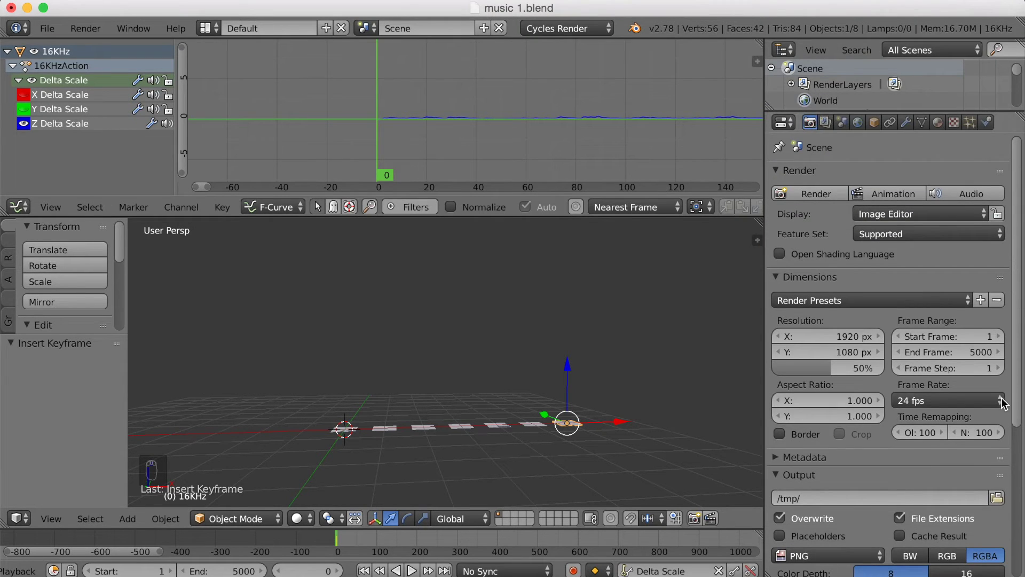
{"action": "scroll", "coordinate": [875, 370], "scroll_direction": "down", "scroll_amount": 5}
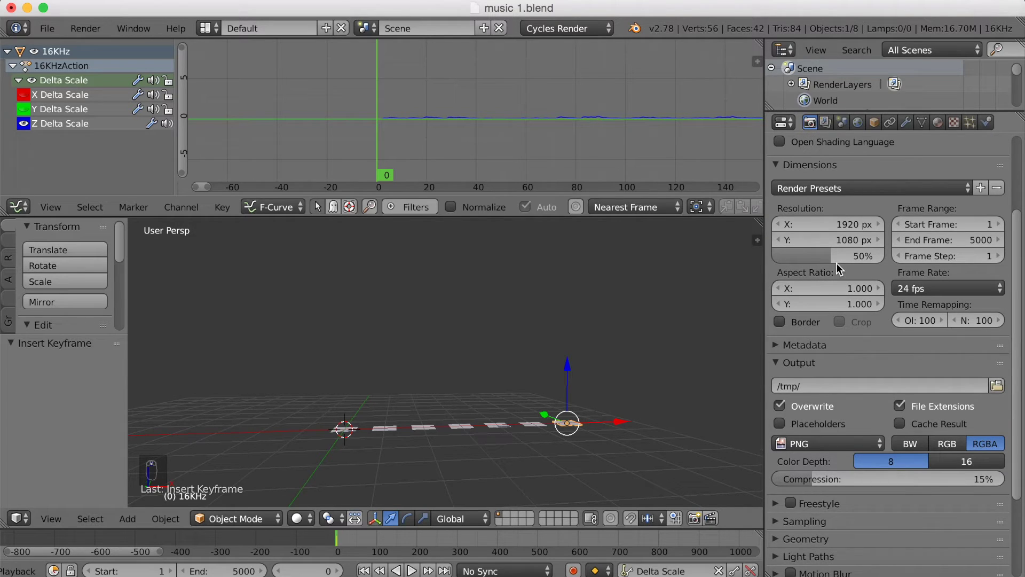
{"action": "left_click_drag", "start_coordinate": [833, 256], "coordinate": [886, 258]}
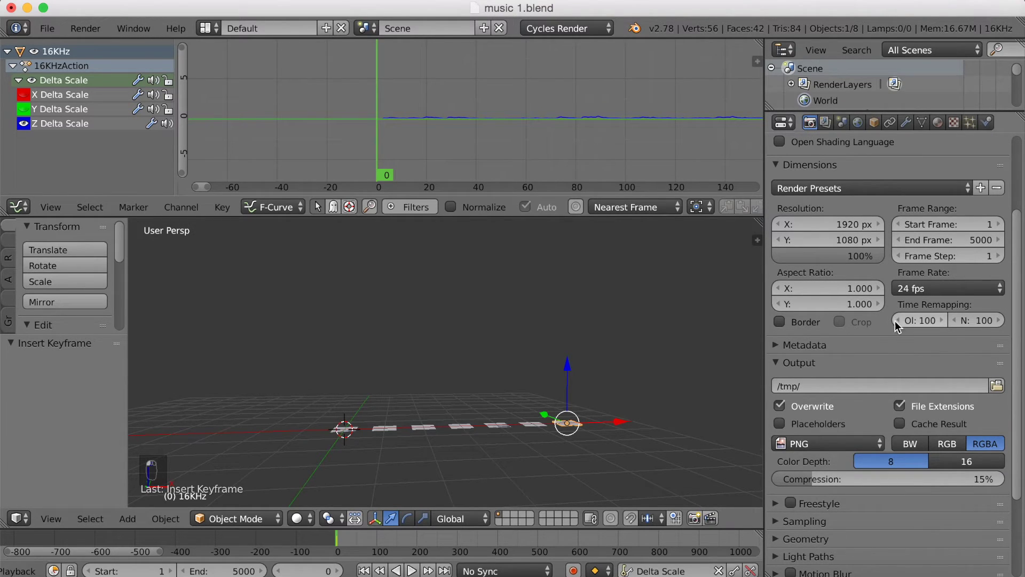
{"action": "left_click", "coordinate": [908, 287]}
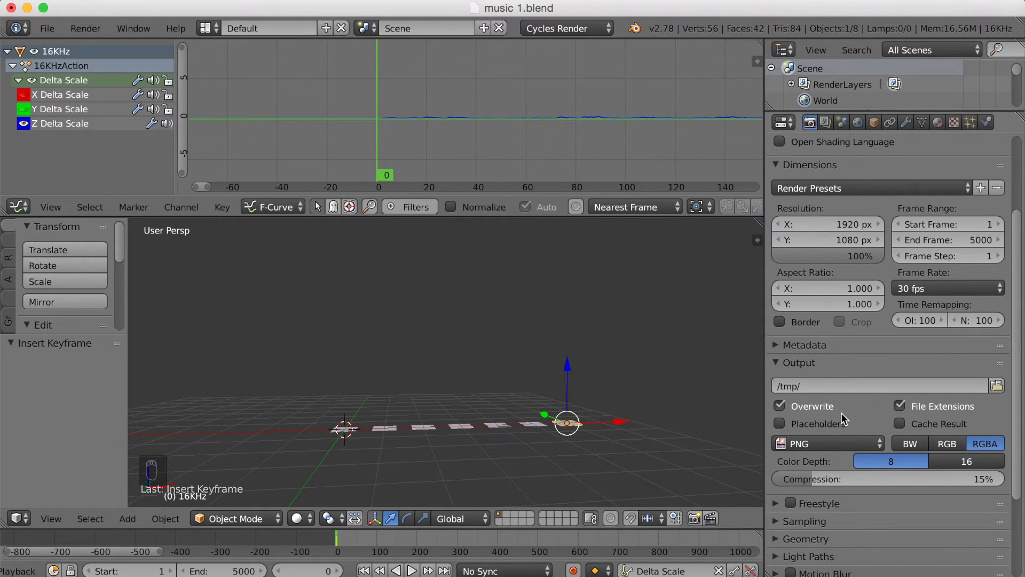
- Set the render output file format to the H.264 movie format
{"action": "scroll", "coordinate": [835, 459], "scroll_direction": "down", "scroll_amount": 1}
{"action": "scroll", "coordinate": [835, 458], "scroll_direction": "down", "scroll_amount": 5}
{"action": "left_click", "coordinate": [802, 350]}
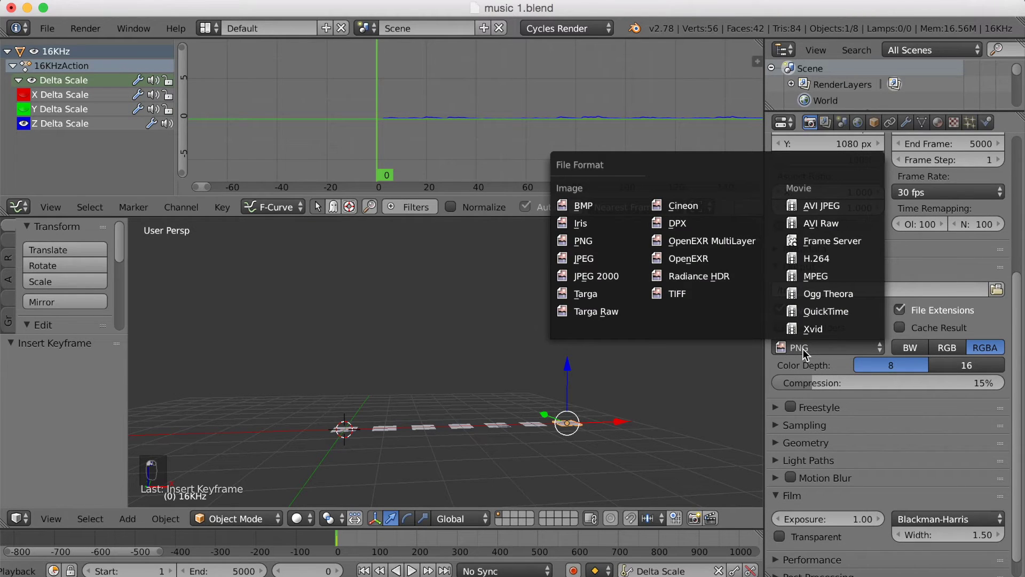
{"action": "left_click", "coordinate": [817, 258]}
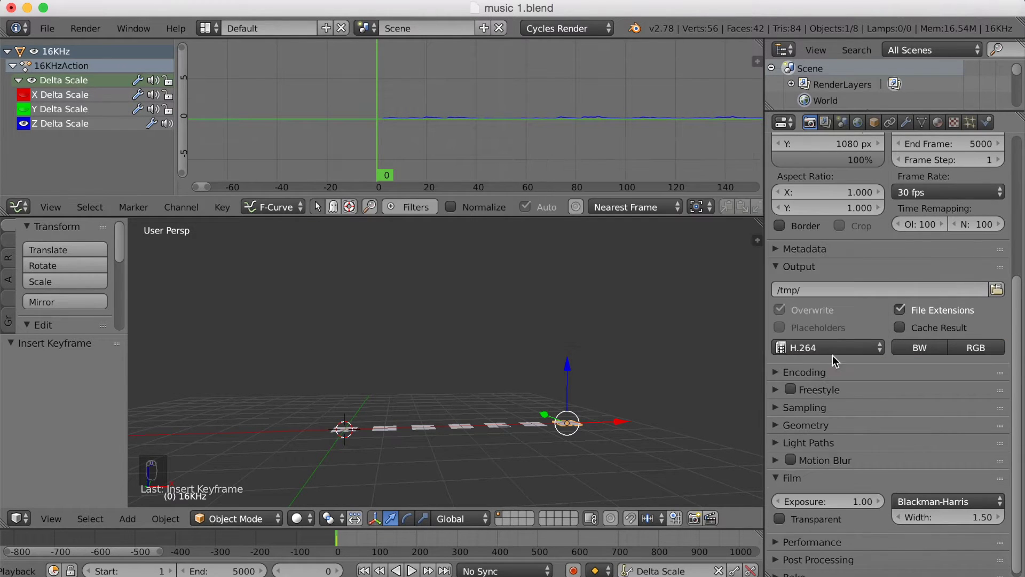
- Set the output encoding to the MPEG-4 container format with the MP3 audio codec
{"action": "left_click", "coordinate": [804, 374]}
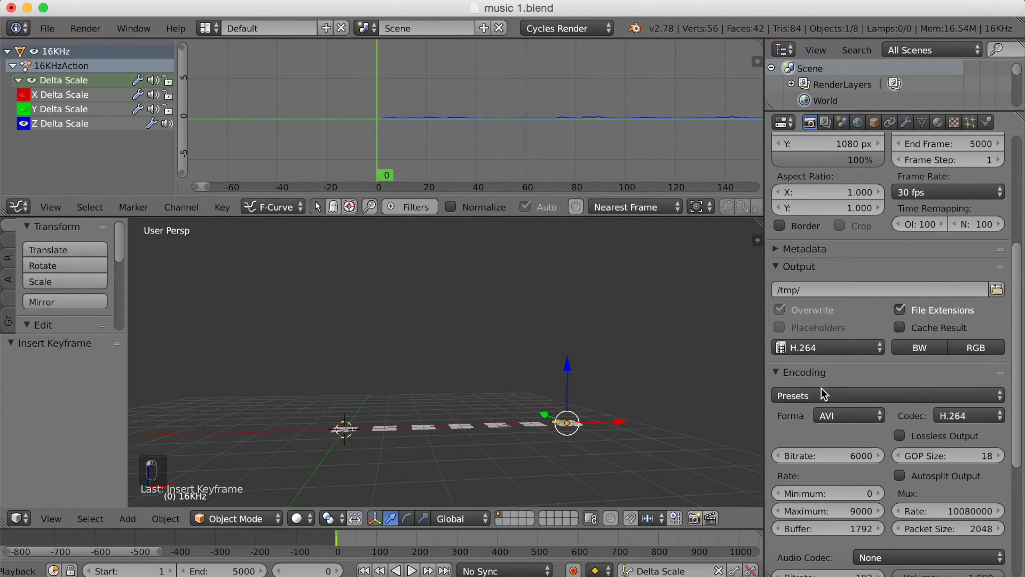
{"action": "left_click", "coordinate": [842, 411]}
{"action": "left_click", "coordinate": [844, 361]}
{"action": "scroll", "coordinate": [878, 453], "scroll_direction": "down", "scroll_amount": 5}
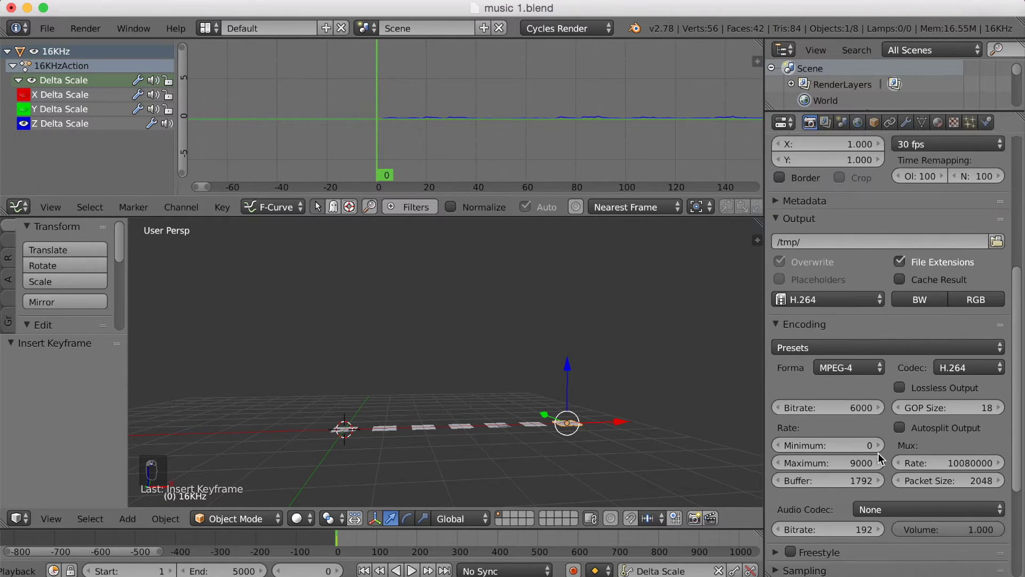
{"action": "left_click", "coordinate": [883, 446]}
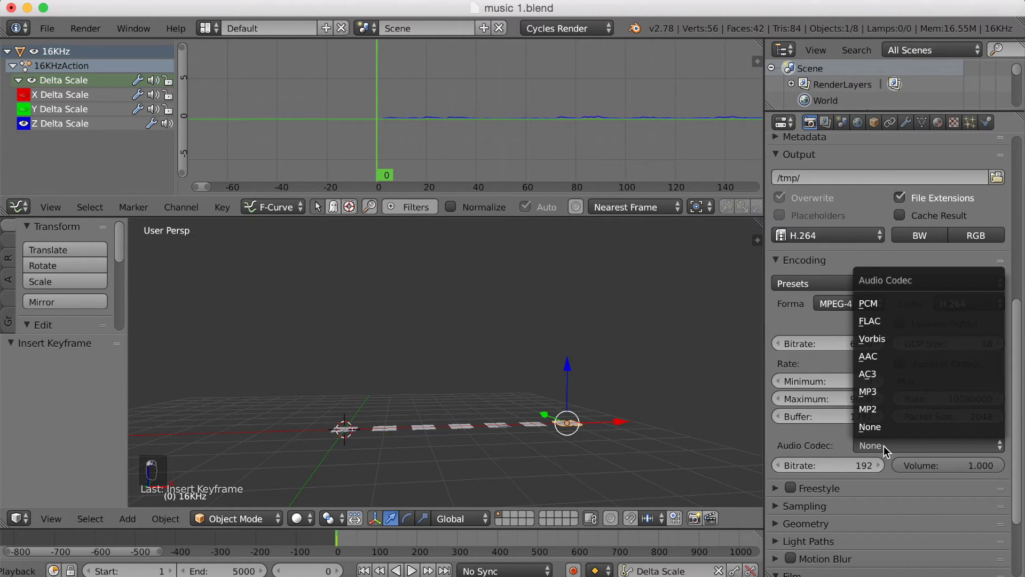
{"action": "left_click", "coordinate": [872, 397]}
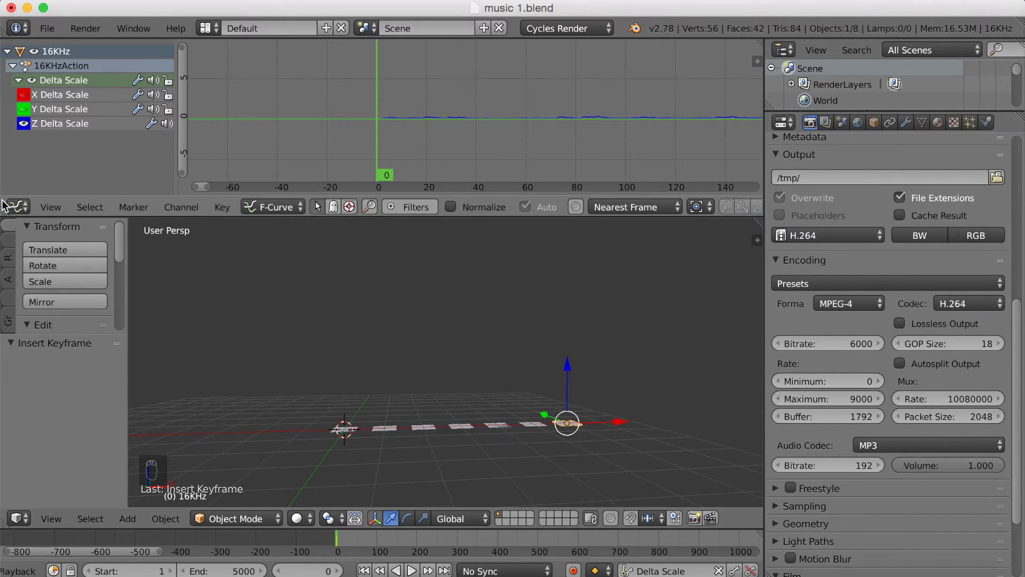
- Switch to the Video Editing layout and add "SKYL1NK - The Wizard.mp3" from the Desktop as a sound strip at frame 0
{"action": "left_click", "coordinate": [208, 26]}
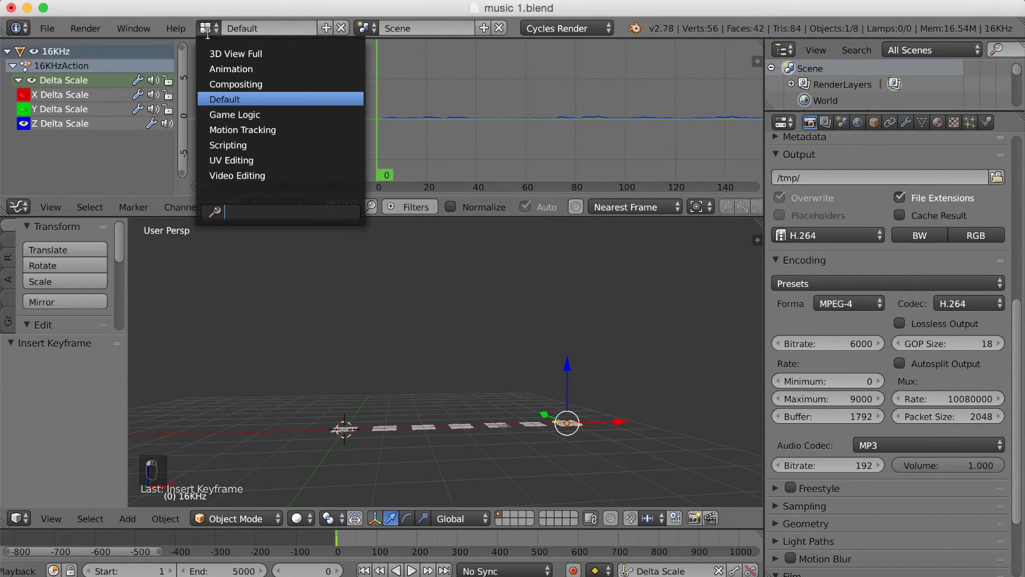
{"action": "left_click", "coordinate": [225, 174]}
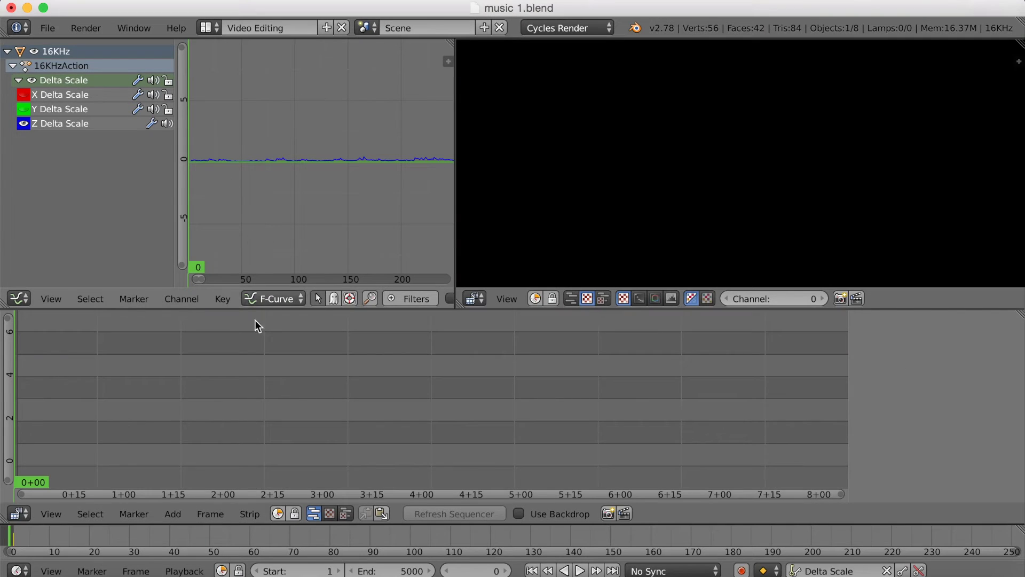
{"action": "left_click", "coordinate": [182, 514]}
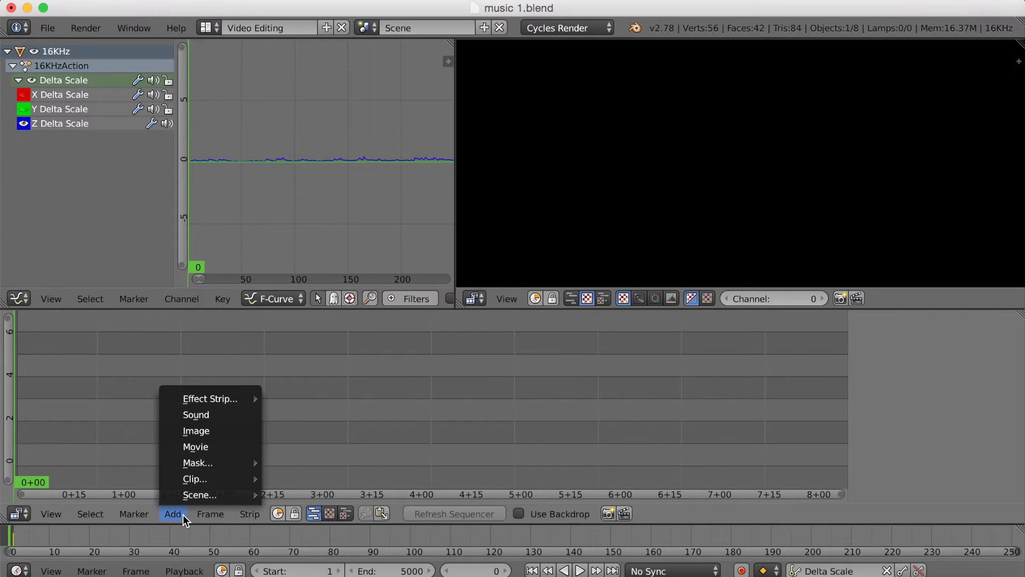
{"action": "left_click", "coordinate": [188, 416]}
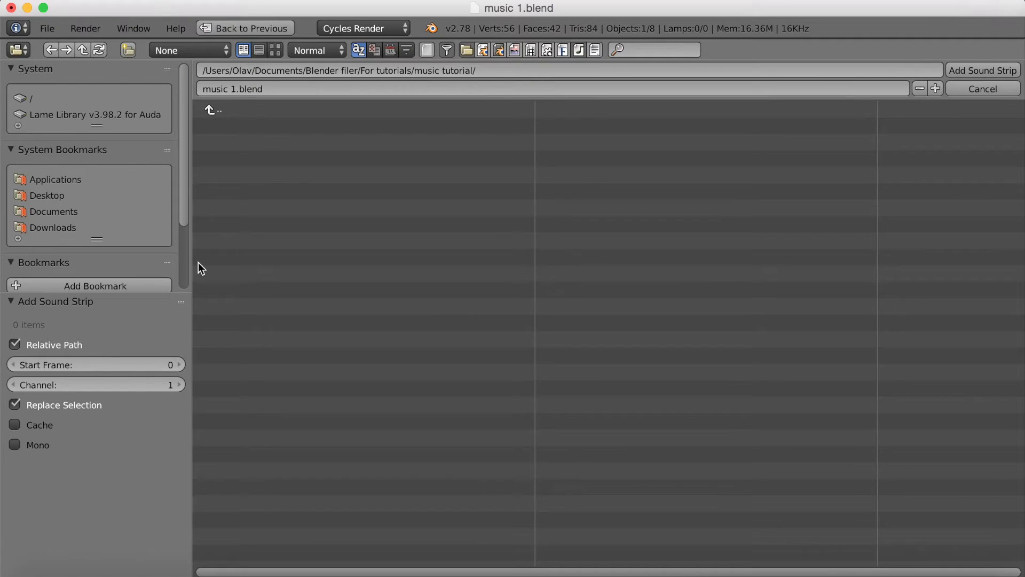
{"action": "left_click", "coordinate": [51, 194]}
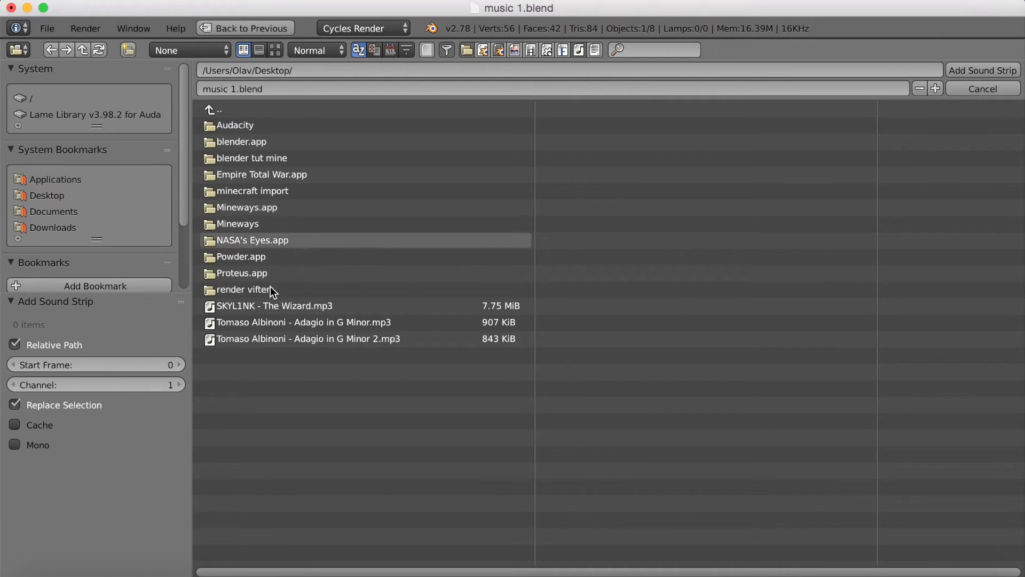
{"action": "left_click", "coordinate": [273, 309]}
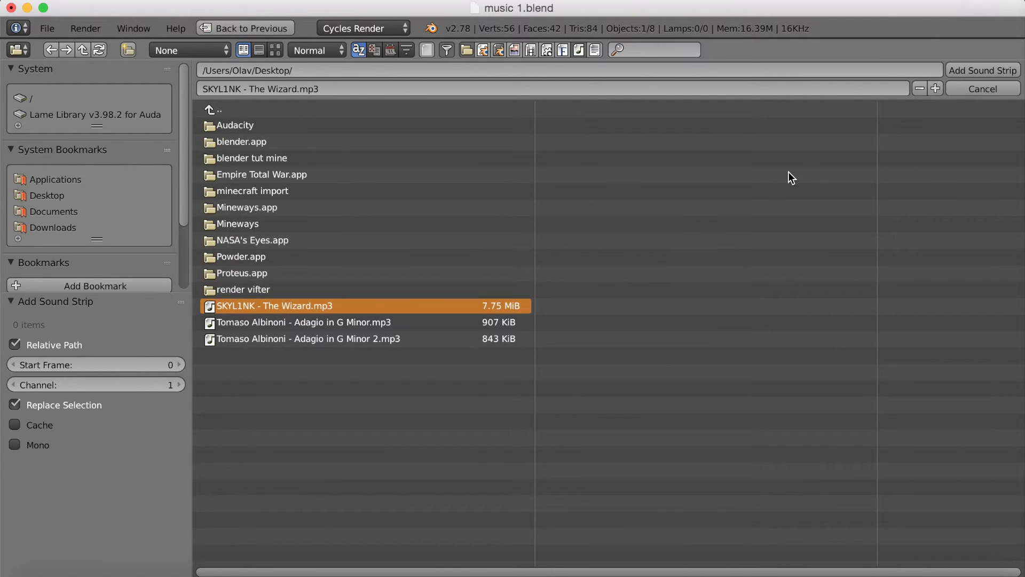
{"action": "left_click", "coordinate": [957, 69]}
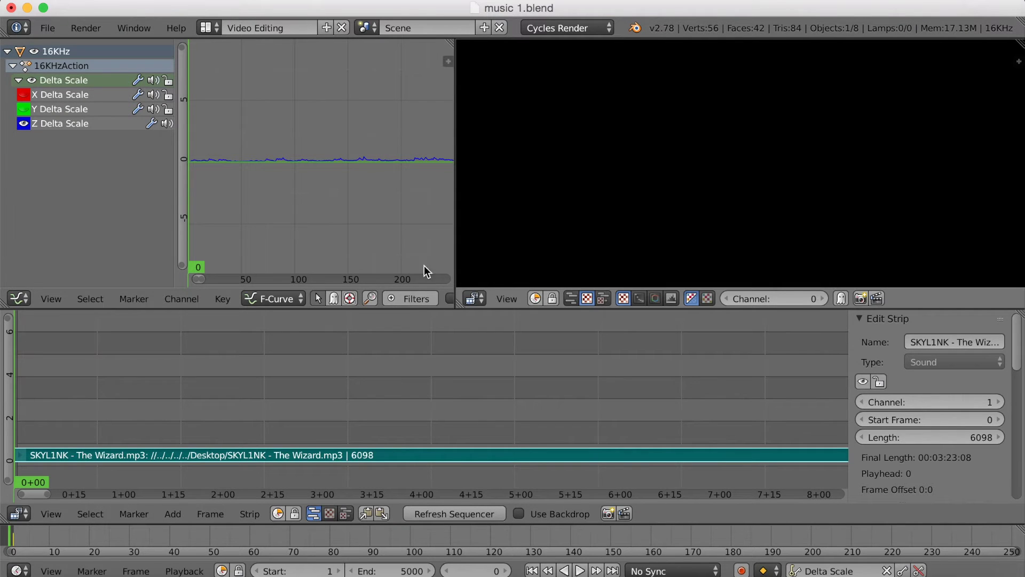
- Save the project as a new file named "music 2.blend" in the music tutorial folder
{"action": "left_click", "coordinate": [46, 28]}
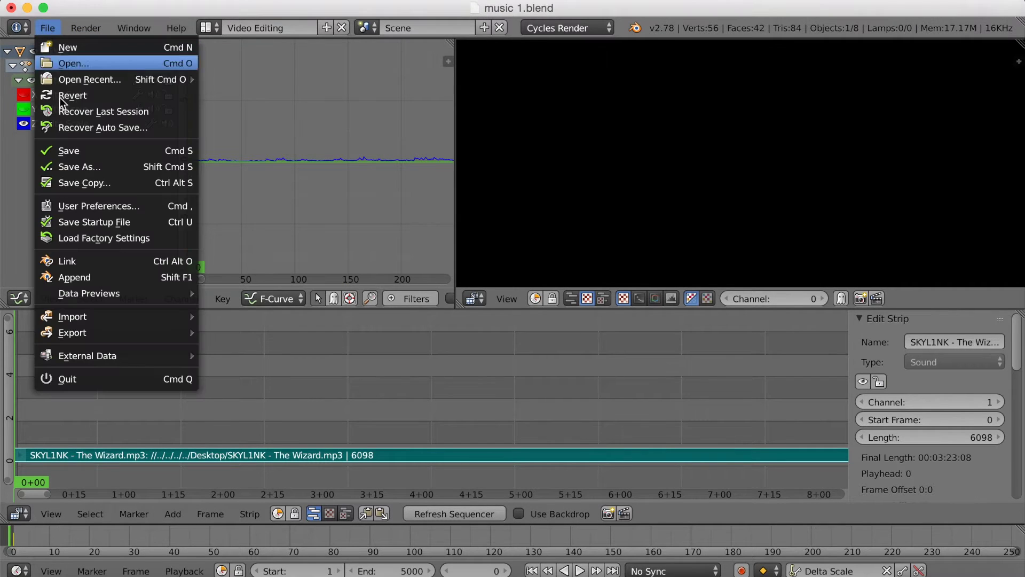
{"action": "left_click", "coordinate": [61, 170]}
{"action": "left_click", "coordinate": [258, 87]}
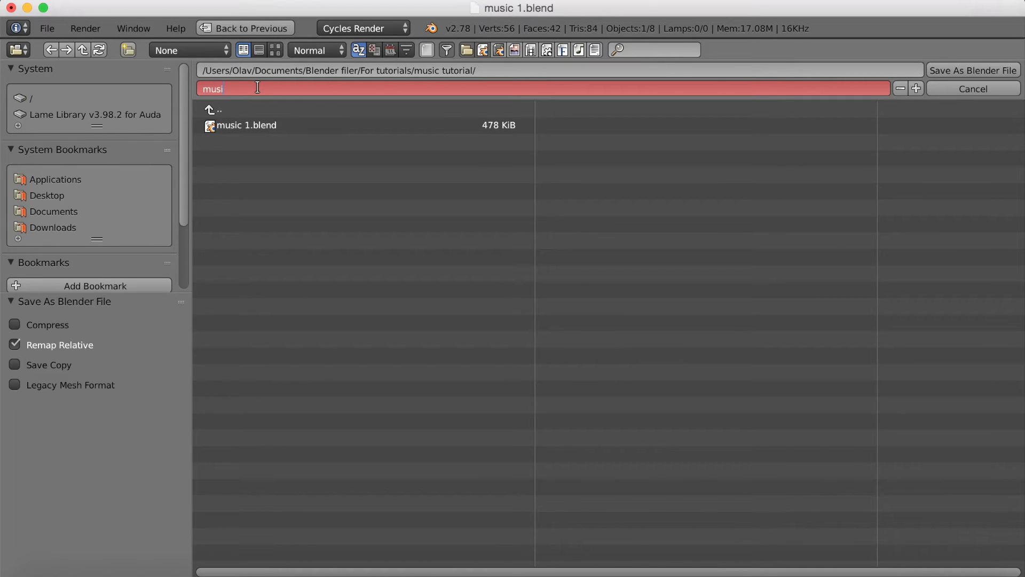
{"action": "type", "text": "music 2"}
{"action": "key", "text": "Return"}
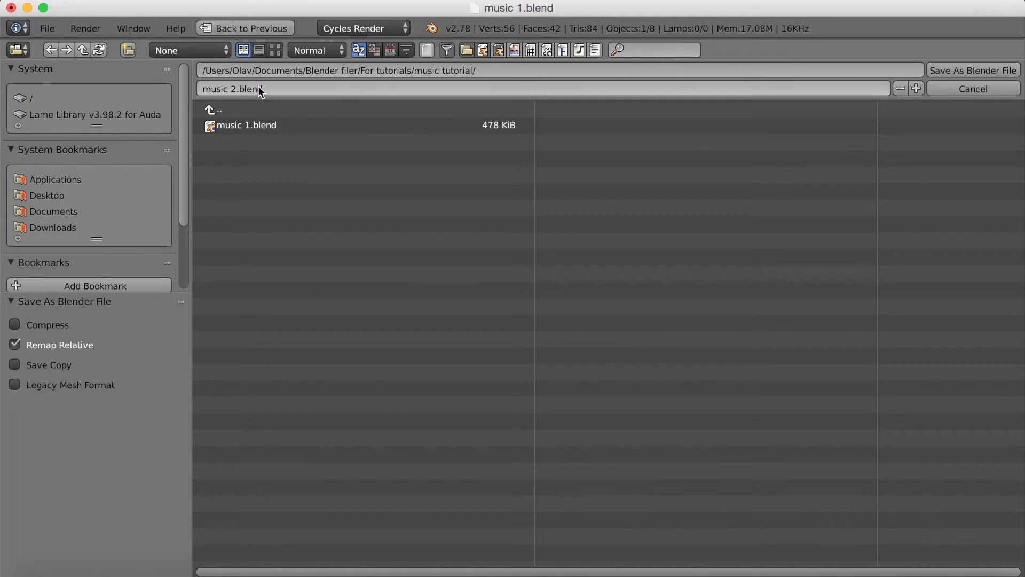
{"action": "key", "text": "Return"}
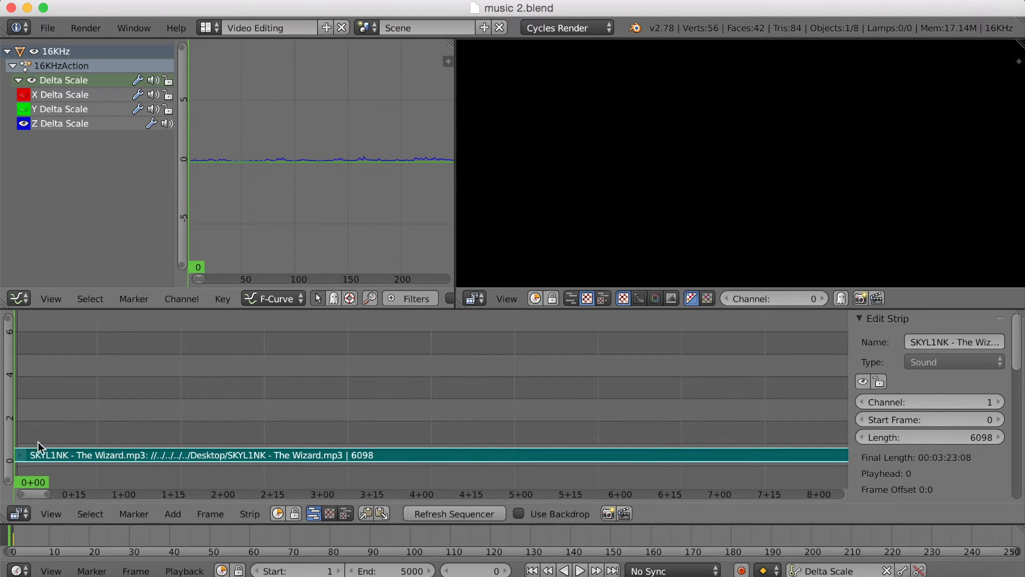
- Return to the Default layout and play the pillar animation with the added song from frame 0
{"action": "left_click", "coordinate": [206, 28]}
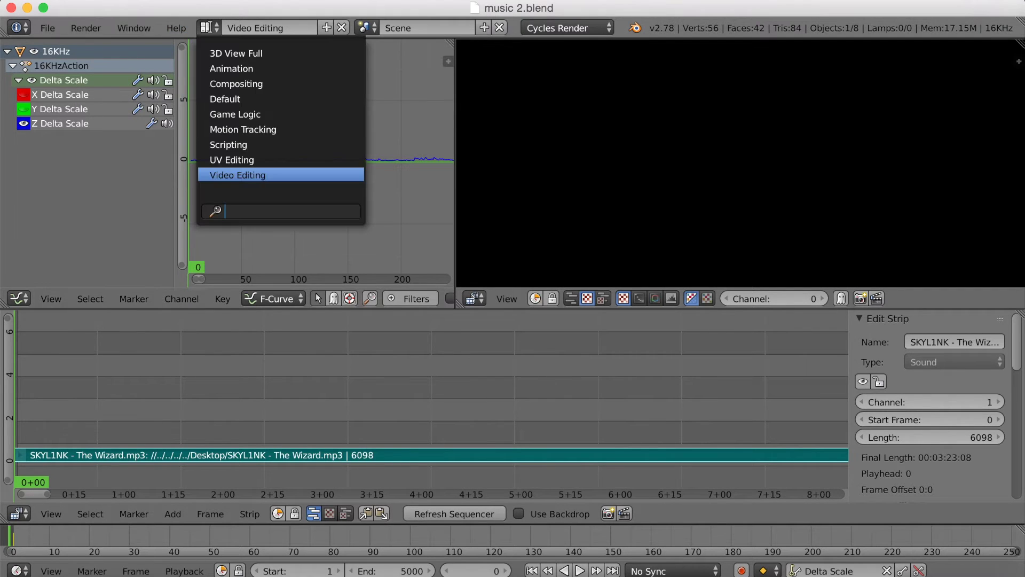
{"action": "left_click", "coordinate": [227, 99]}
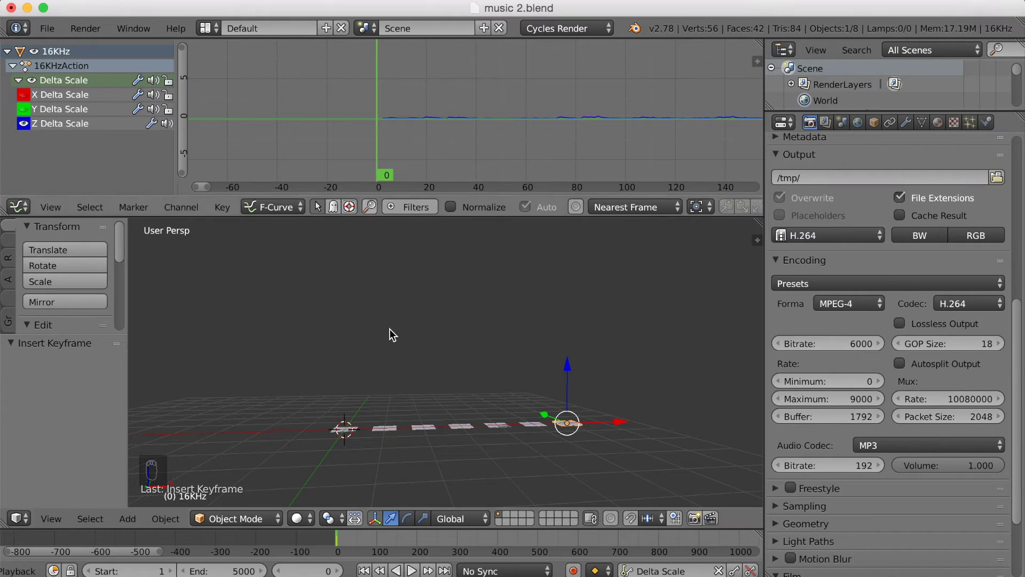
{"action": "left_click", "coordinate": [412, 571]}
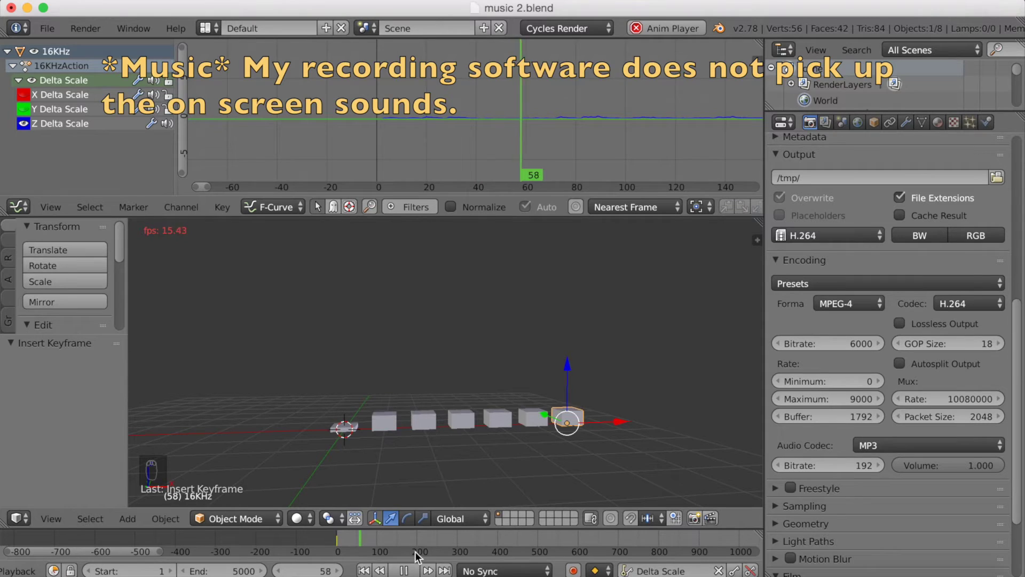
- Preview the pillar animation with the song from about frame 495 and stop playback at frame 890
{"action": "scroll", "coordinate": [455, 543], "scroll_direction": "down", "scroll_amount": 2}
{"action": "scroll", "coordinate": [448, 540], "scroll_direction": "down", "scroll_amount": 2}
{"action": "left_click_drag", "start_coordinate": [452, 536], "coordinate": [461, 536]}
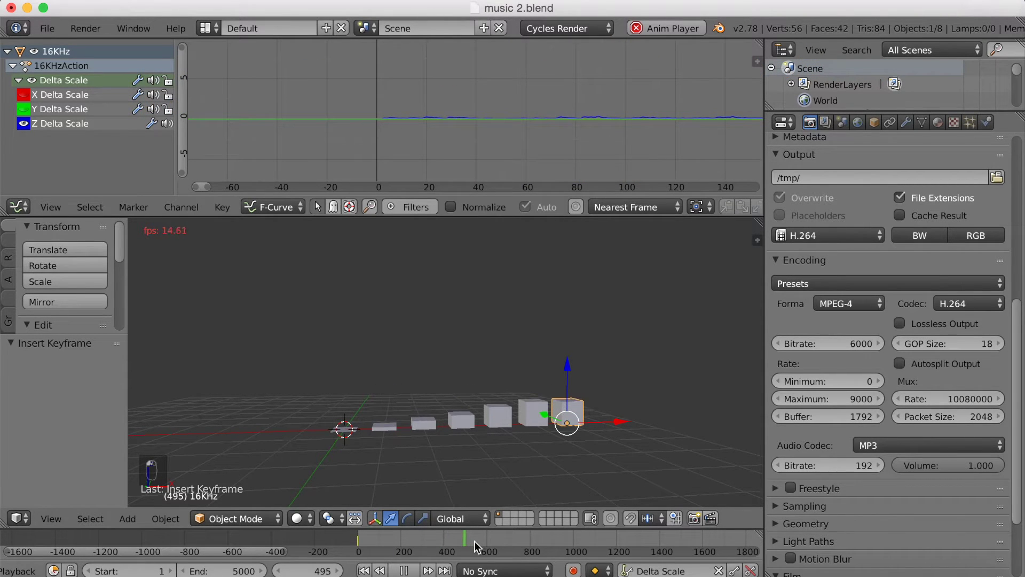
{"action": "key", "text": "XF86AudioRaiseVolume"}
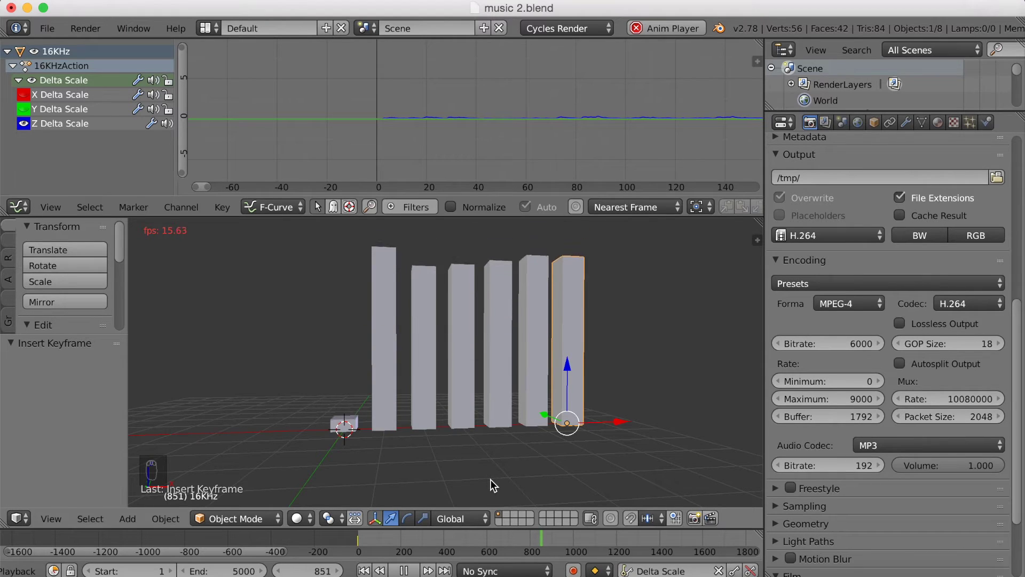
{"action": "left_click", "coordinate": [404, 571]}
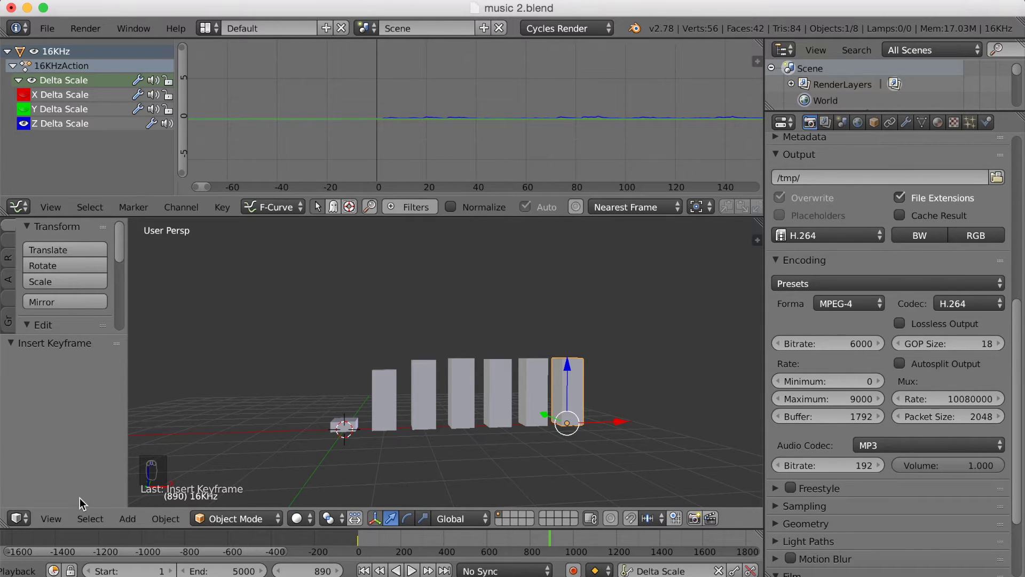
- Collapse the graph editor to enlarge the 3D view and place the 3D cursor at the base of the pillar row
{"action": "middle_click_drag", "start_coordinate": [389, 430], "coordinate": [469, 405]}
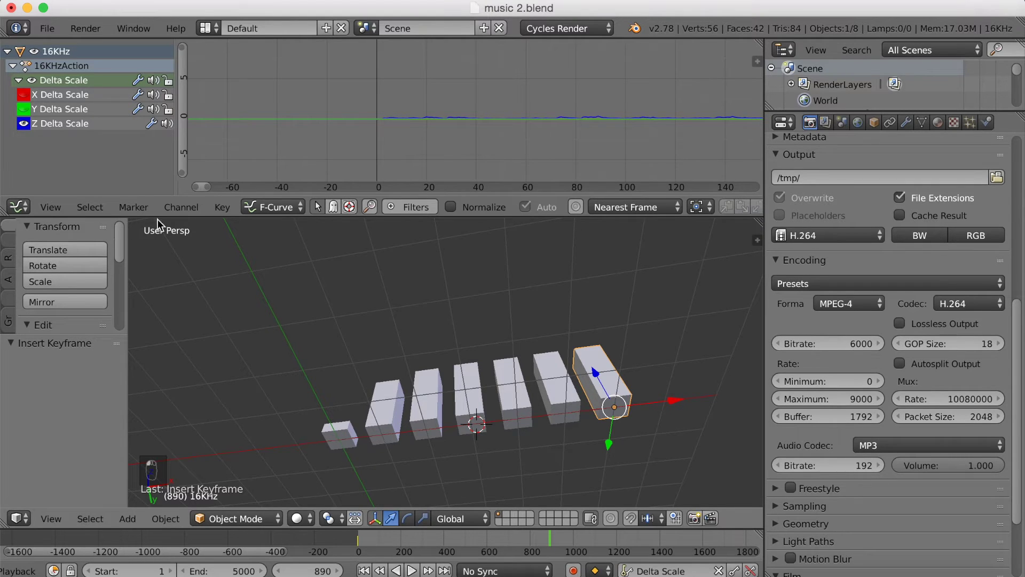
{"action": "left_click_drag", "start_coordinate": [315, 214], "coordinate": [320, 48]}
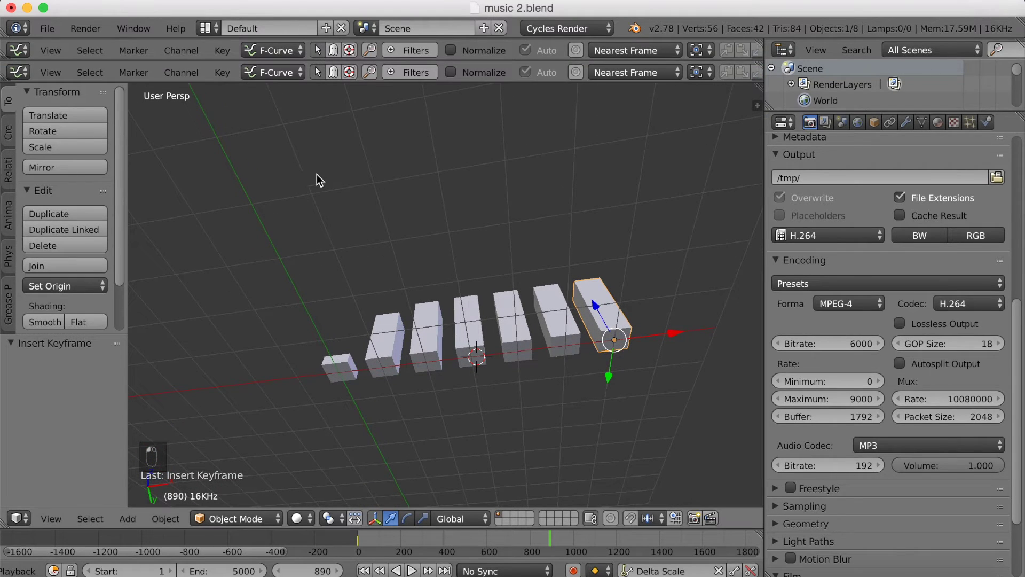
{"action": "middle_click_drag", "start_coordinate": [479, 334], "coordinate": [511, 338]}
{"action": "left_click", "coordinate": [518, 346]}
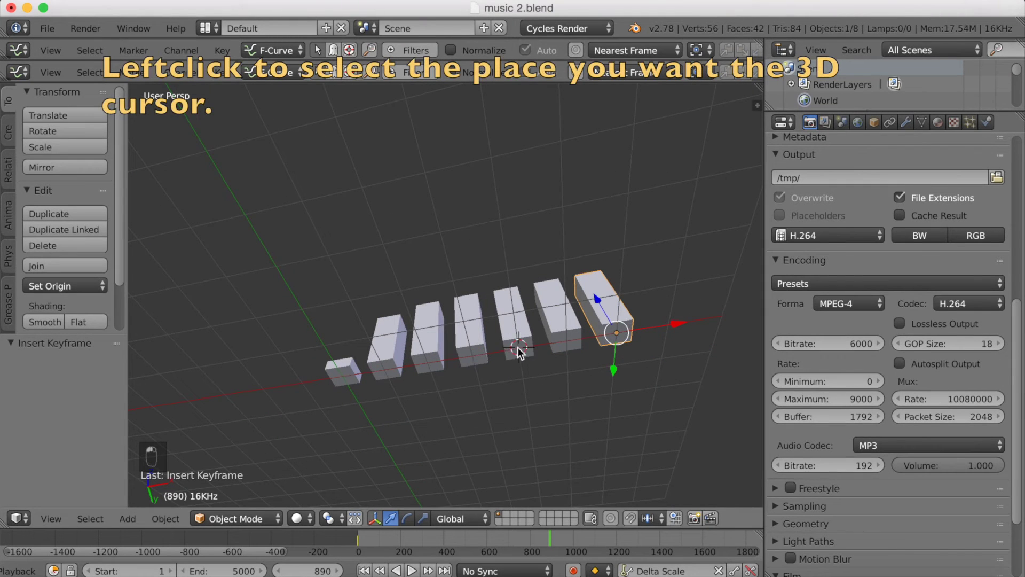
- Add a plane at the 3D cursor and scale it by about 21.8 as the ground under the pillars
{"action": "left_click", "coordinate": [8, 133]}
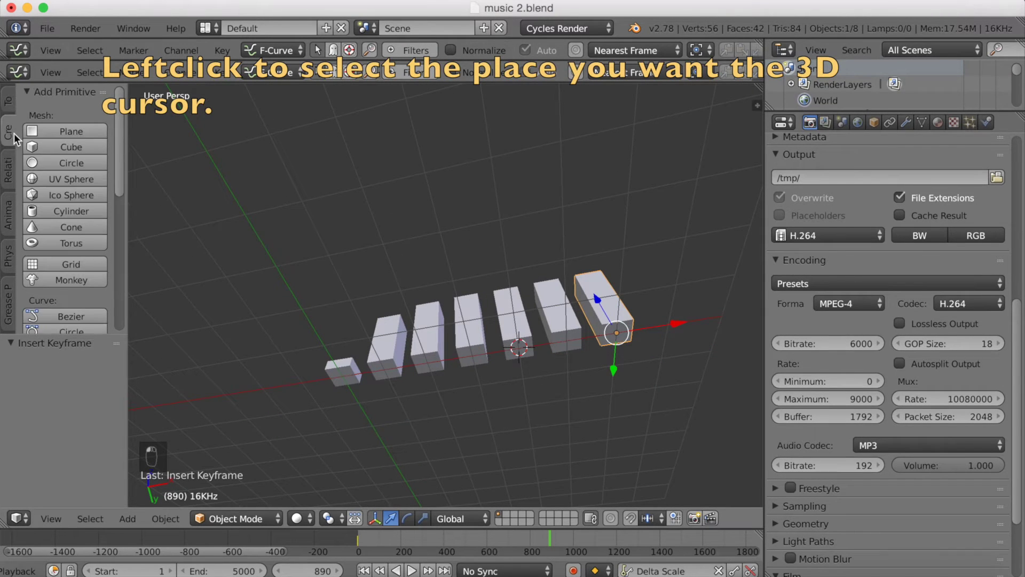
{"action": "left_click", "coordinate": [51, 130]}
{"action": "middle_click_drag", "start_coordinate": [529, 309], "coordinate": [547, 355]}
{"action": "key", "text": "s"}
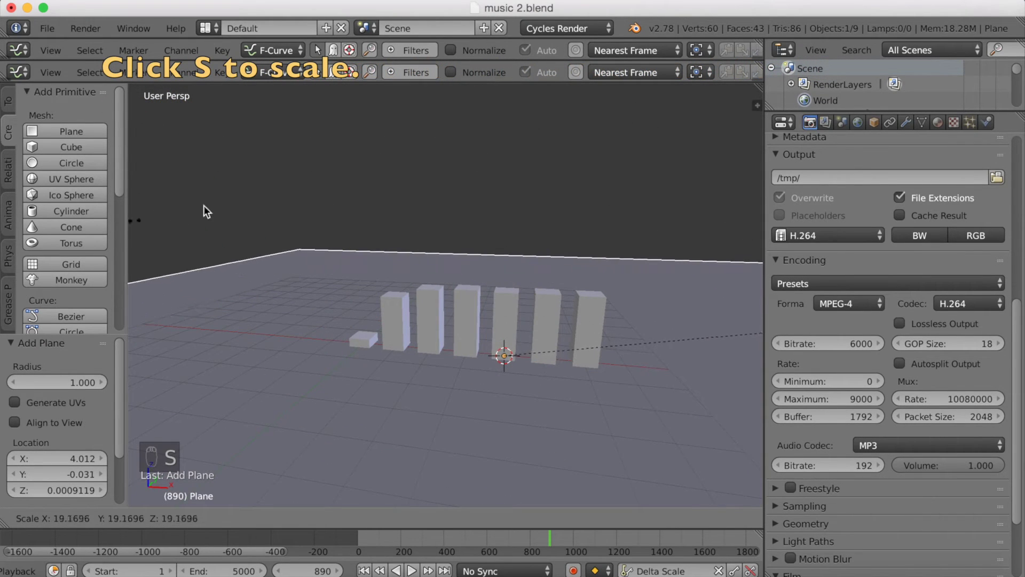
{"action": "left_click", "coordinate": [340, 170]}
{"action": "middle_click_drag", "start_coordinate": [344, 202], "coordinate": [407, 213]}
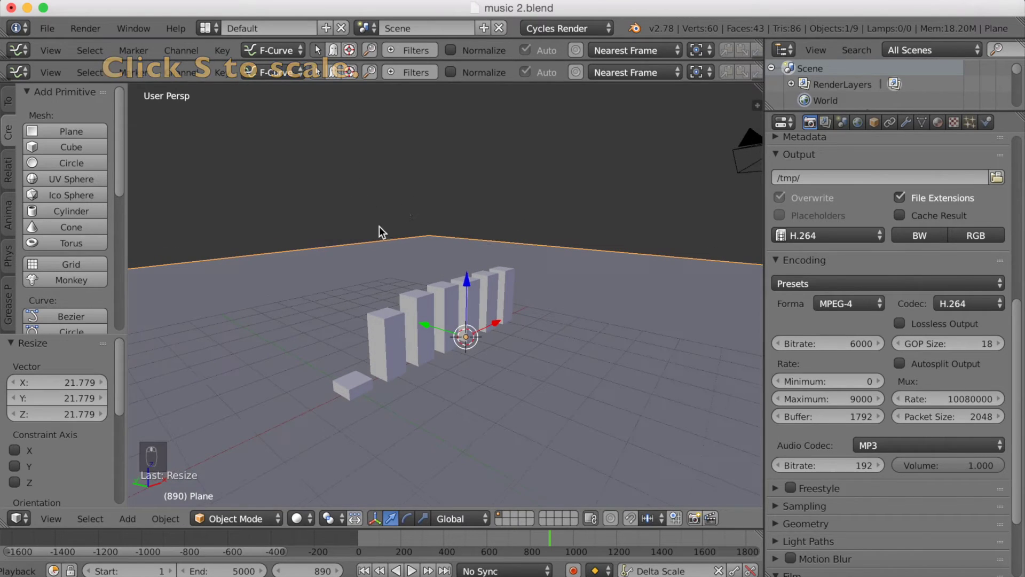
- Add a second plane at the 3D cursor and rotate it about 27.5°
{"action": "left_click", "coordinate": [47, 130]}
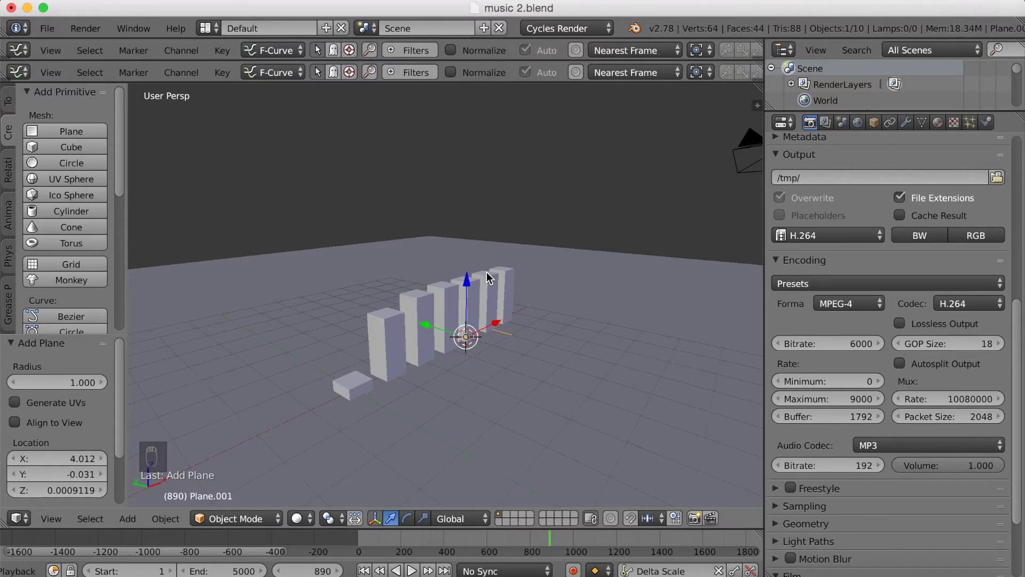
{"action": "key", "text": "r"}
{"action": "left_click", "coordinate": [653, 348]}
{"action": "middle_click_drag", "start_coordinate": [654, 348], "coordinate": [584, 364]}
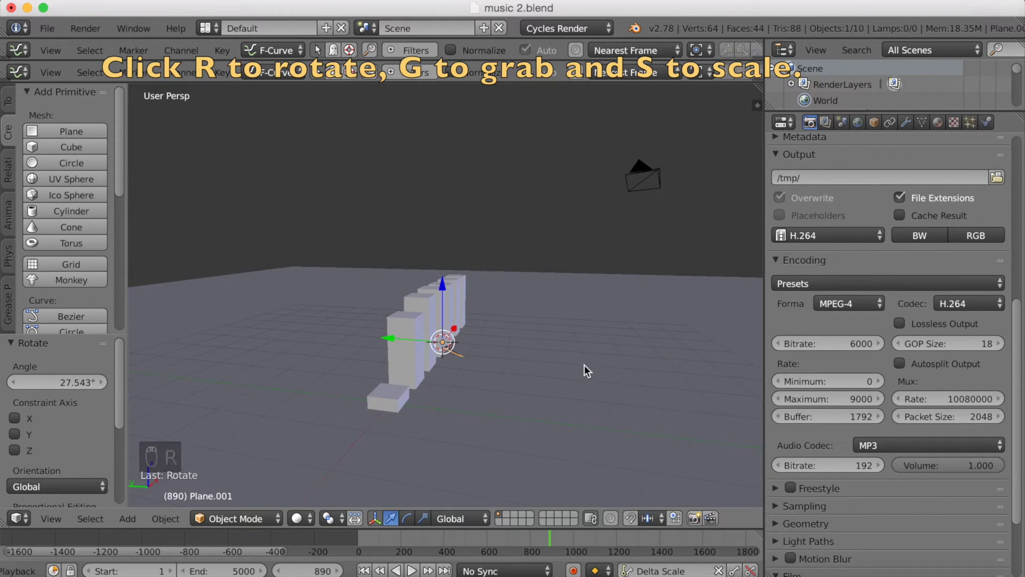
- Move the second plane high above the pillars and scale it by about 2.02
{"action": "key", "text": "g"}
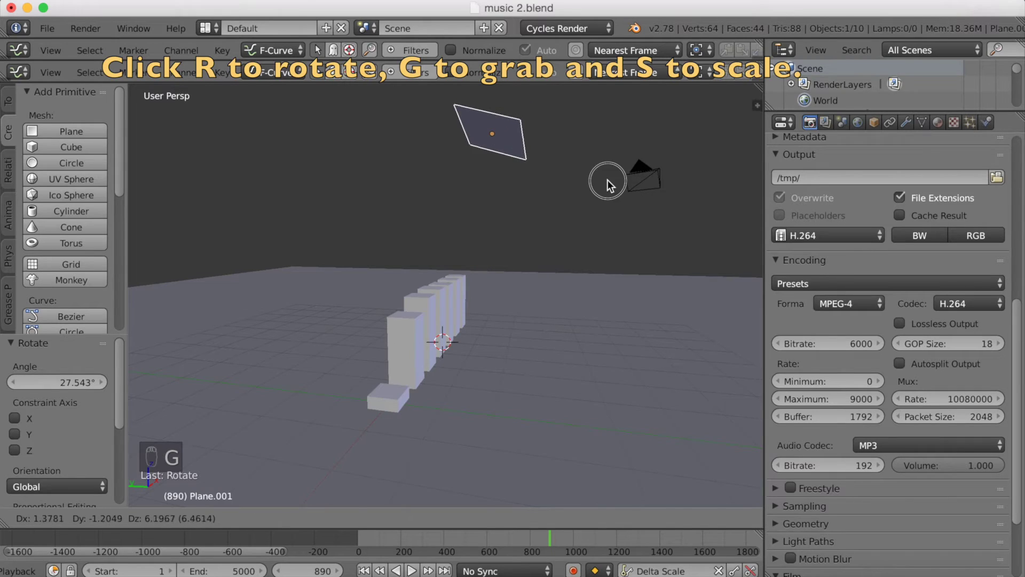
{"action": "left_click", "coordinate": [609, 180]}
{"action": "key", "text": "s"}
{"action": "left_click", "coordinate": [736, 281]}
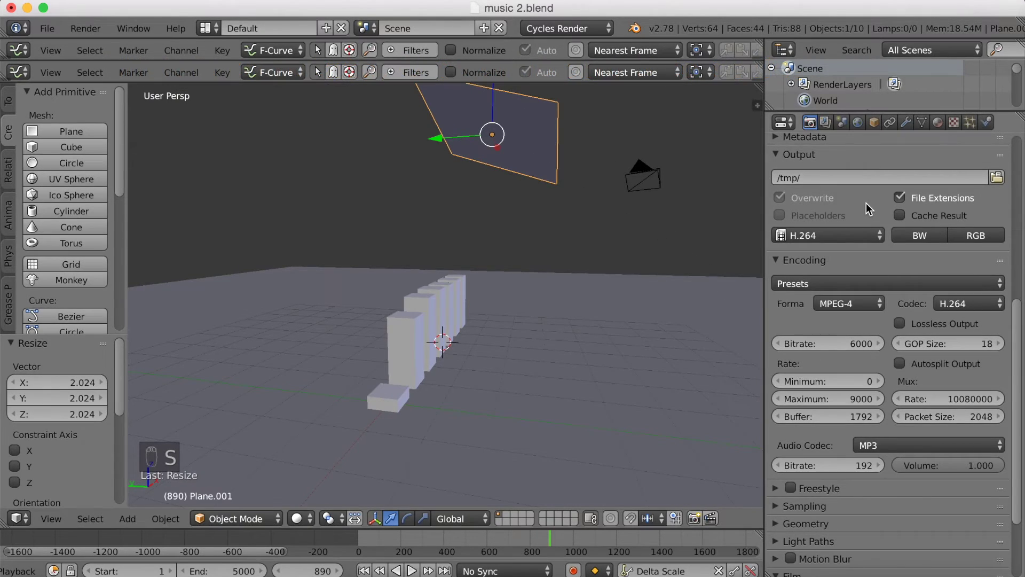
- Give the raised plane a new material with an Emission surface of strength 7
{"action": "left_click", "coordinate": [938, 123]}
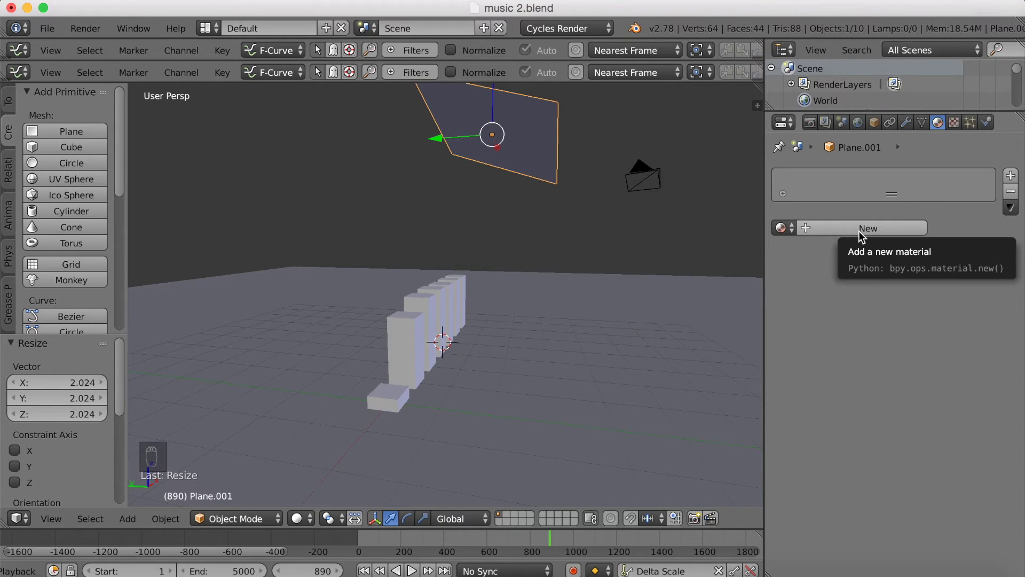
{"action": "left_click", "coordinate": [833, 230]}
{"action": "left_click", "coordinate": [892, 305]}
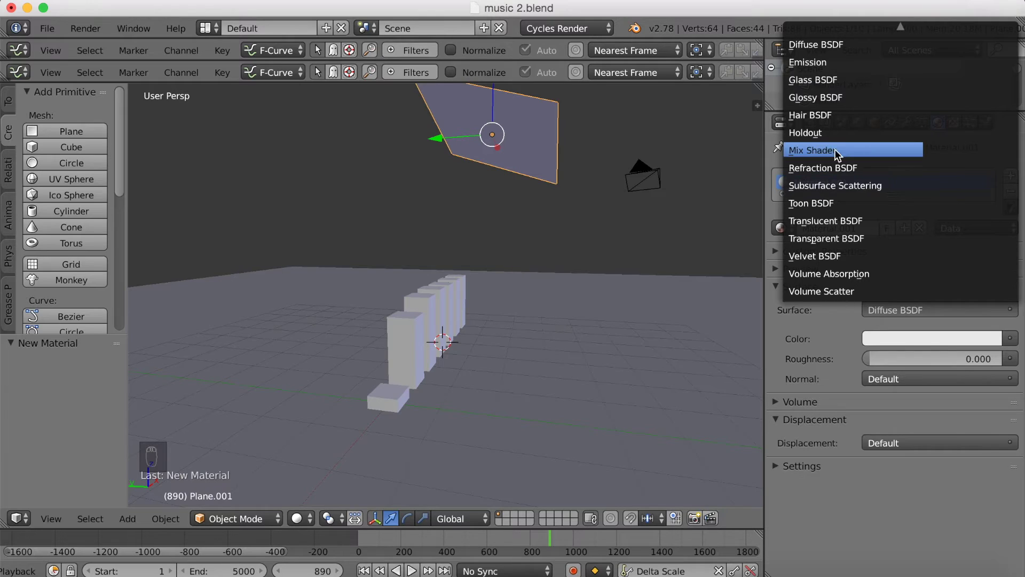
{"action": "left_click", "coordinate": [816, 62]}
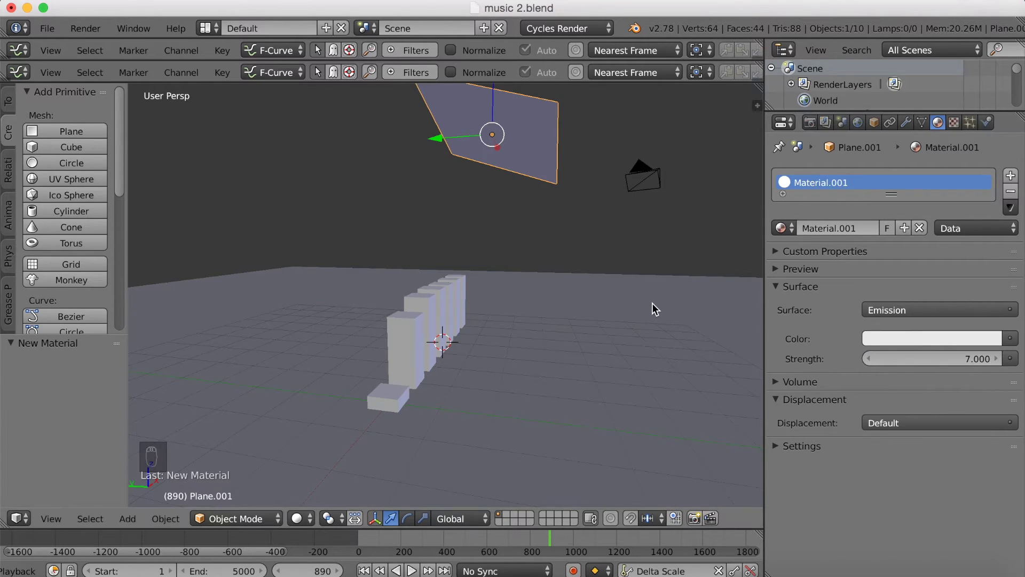
- Move the light plane about 4.17 in X and -2.06 in Y from the top view, and set the viewport to Rendered shading
{"action": "key", "text": "KP_7"}
{"action": "scroll", "coordinate": [609, 263], "scroll_direction": "down", "scroll_amount": 5}
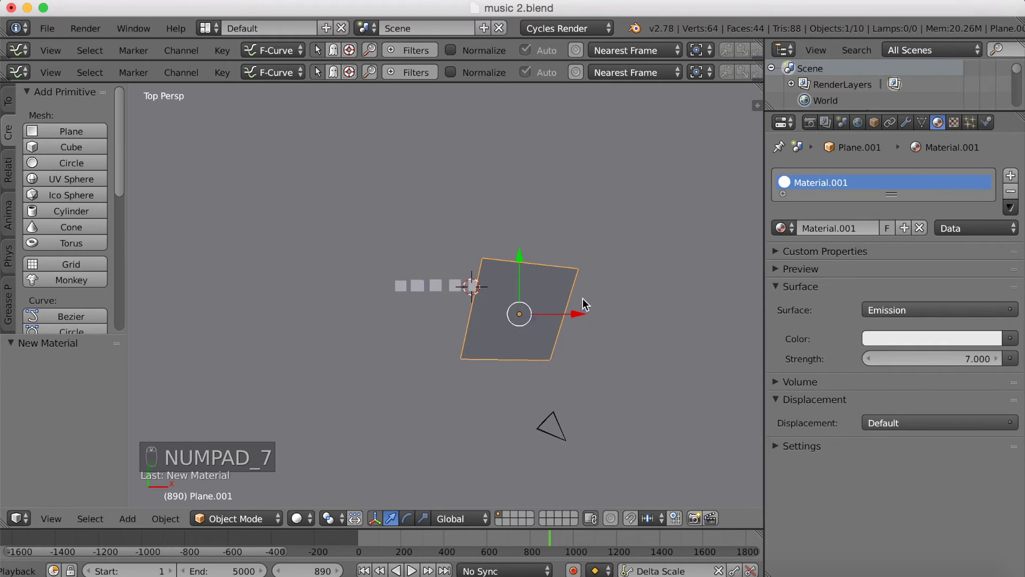
{"action": "key", "text": "g"}
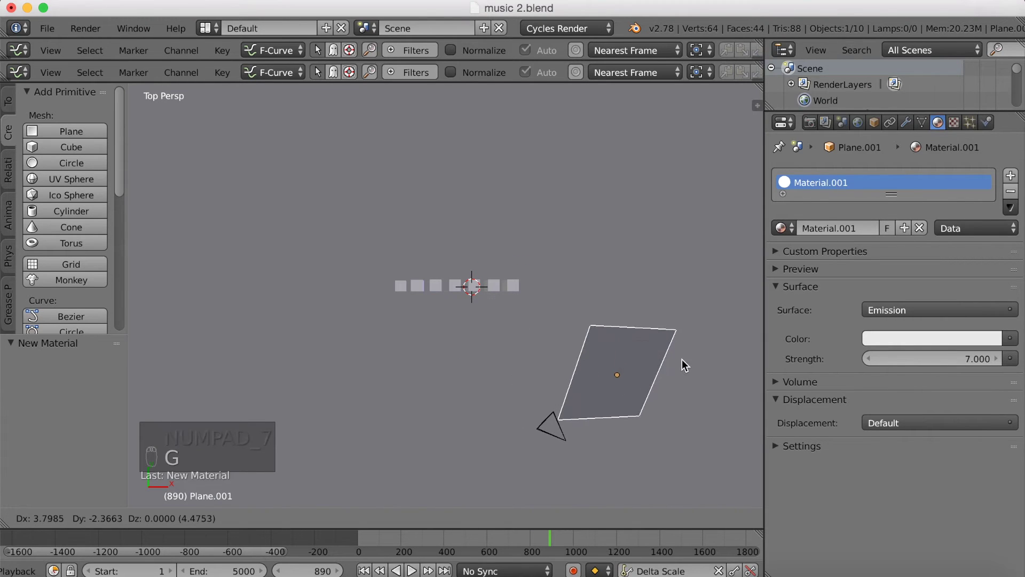
{"action": "left_click", "coordinate": [686, 354]}
{"action": "left_click", "coordinate": [310, 519]}
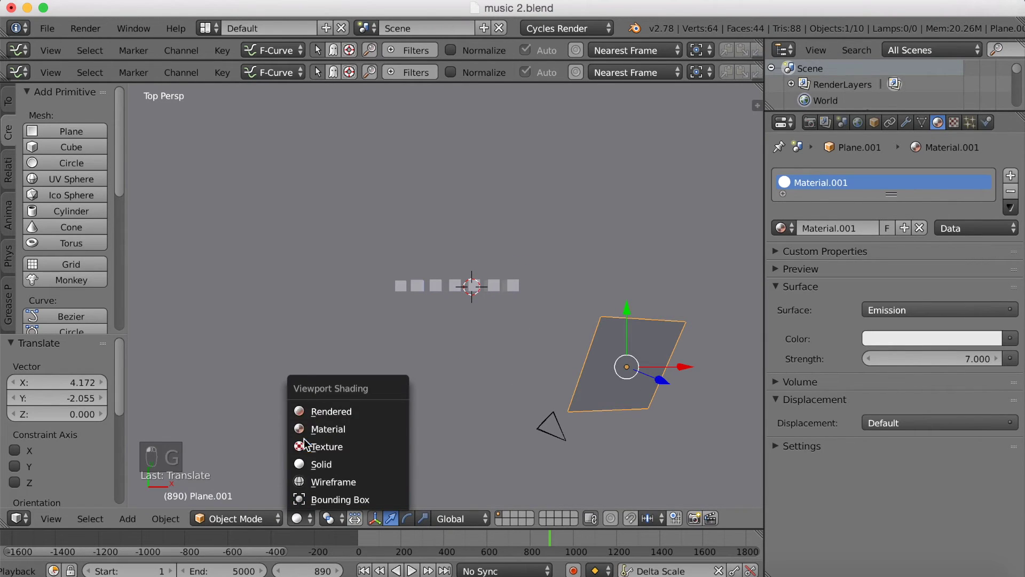
{"action": "left_click", "coordinate": [319, 411]}
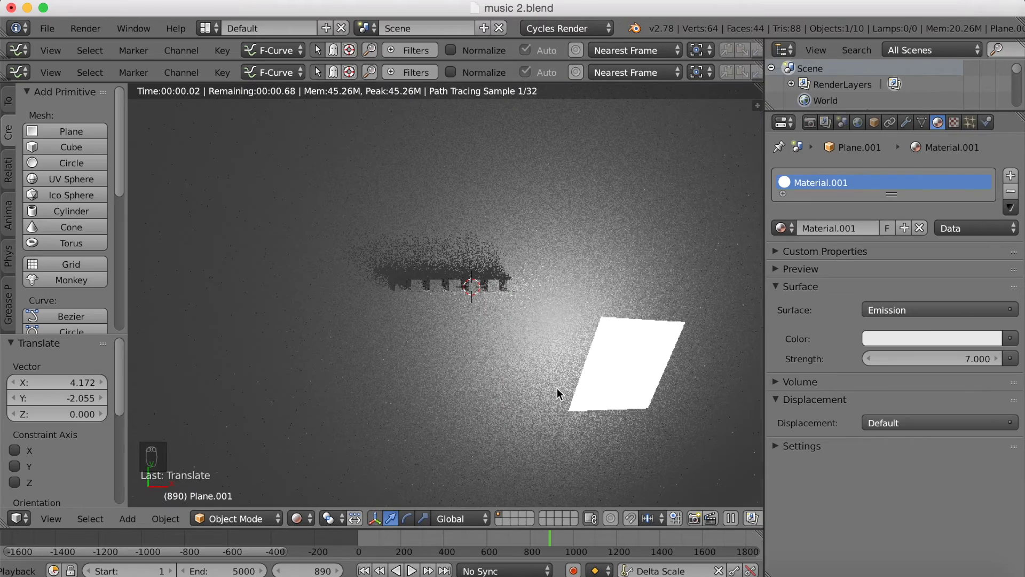
- Rotate the light plane about 24.6° around the Z axis and scale it by about 1.1
{"action": "key", "text": "r"}
{"action": "key", "text": "z"}
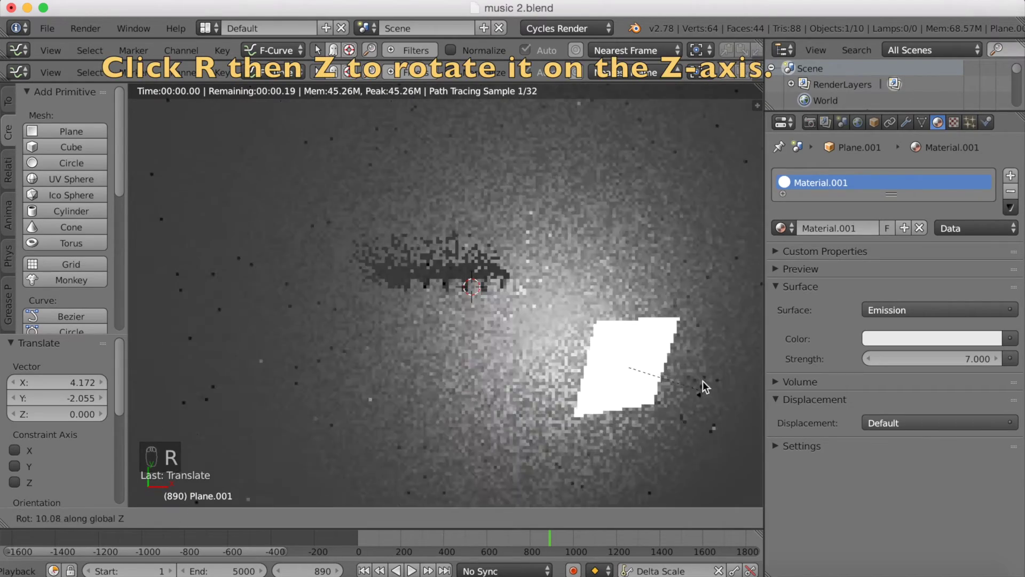
{"action": "left_click", "coordinate": [692, 391]}
{"action": "key", "text": "s"}
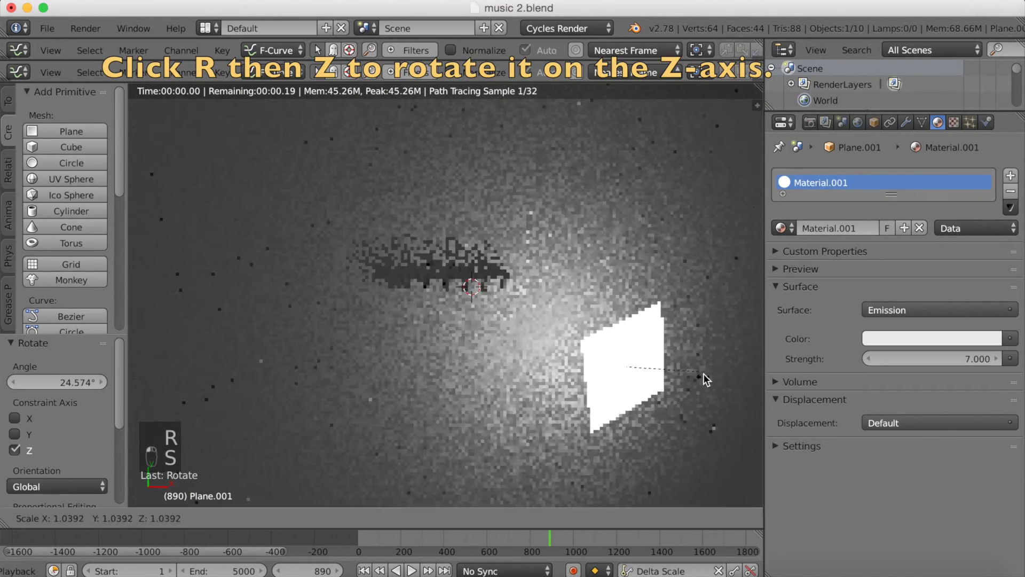
{"action": "left_click", "coordinate": [699, 378]}
- Tilt the light plane about 16° toward the pillars from an angled perspective view
{"action": "middle_click_drag", "start_coordinate": [696, 384], "coordinate": [719, 337]}
{"action": "key", "text": "r"}
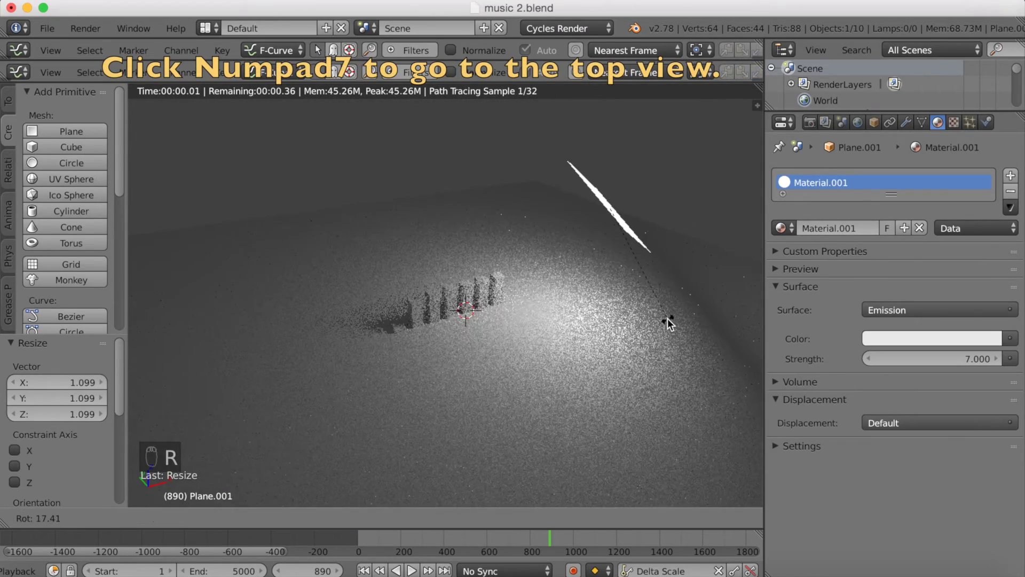
{"action": "left_click", "coordinate": [670, 317]}
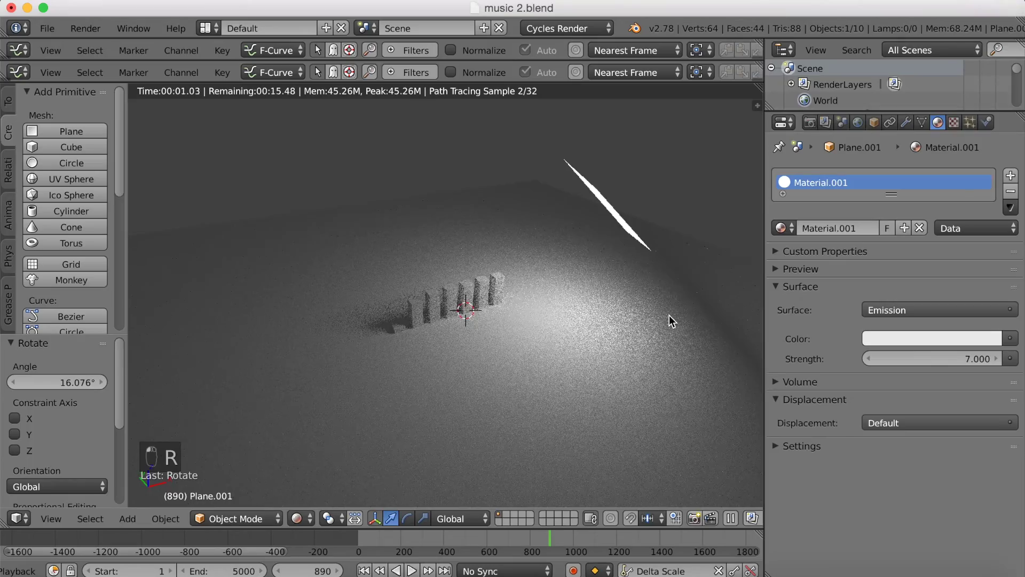
- Create a second light plane by duplicating the first about -9.96 in X and -2.21 in Y, rotated around Z and scaled by about 0.81
{"action": "key", "text": "KP_7"}
{"action": "key", "text": "shift+d"}
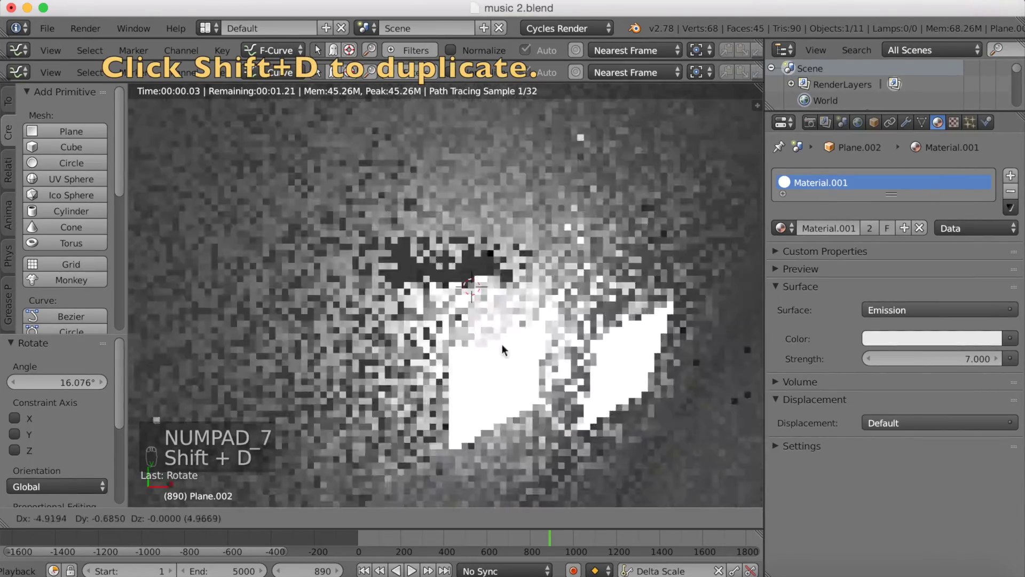
{"action": "left_click", "coordinate": [385, 383]}
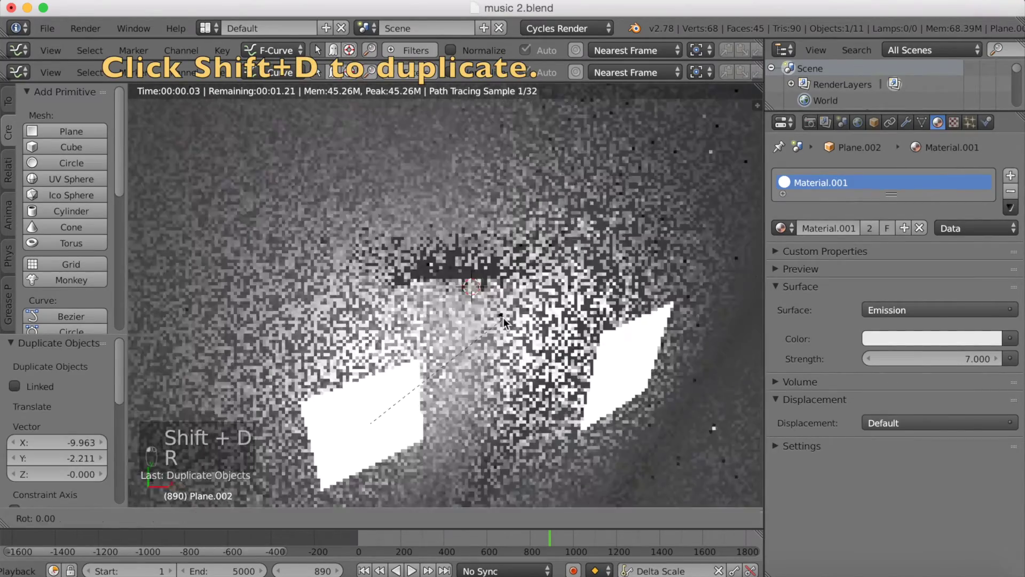
{"action": "key", "text": "r"}
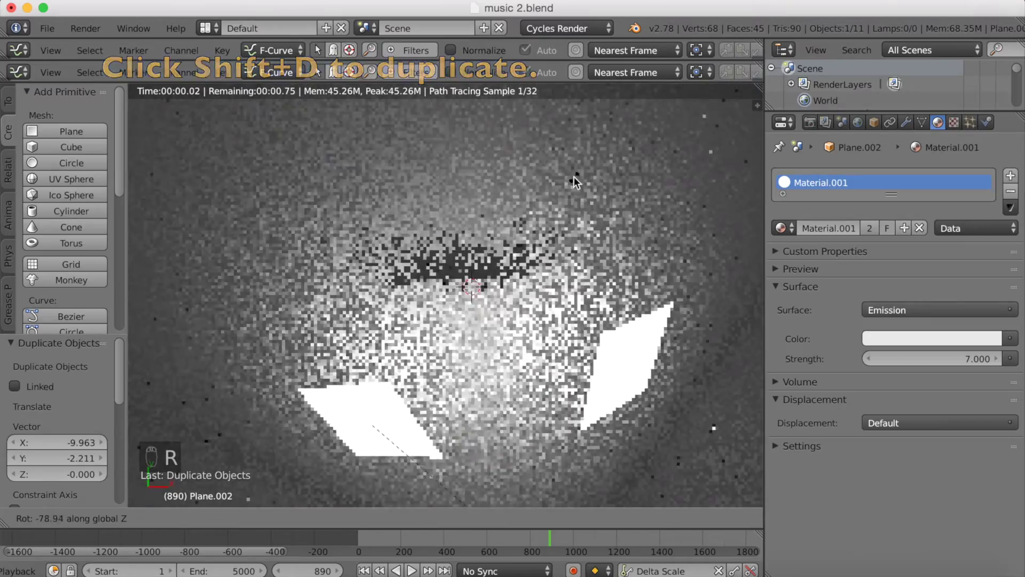
{"action": "left_click", "coordinate": [570, 198]}
{"action": "key", "text": "s"}
{"action": "left_click", "coordinate": [562, 242]}
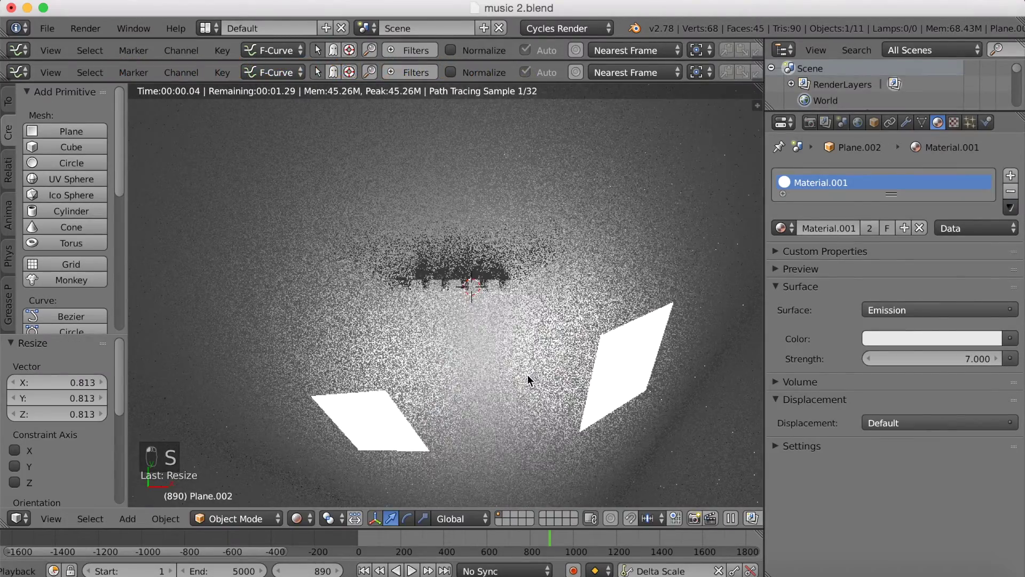
- Create a third light plane behind the pillars by duplicating the second, rotated about -150° around Z and scaled by about 0.67
{"action": "key", "text": "shift+d"}
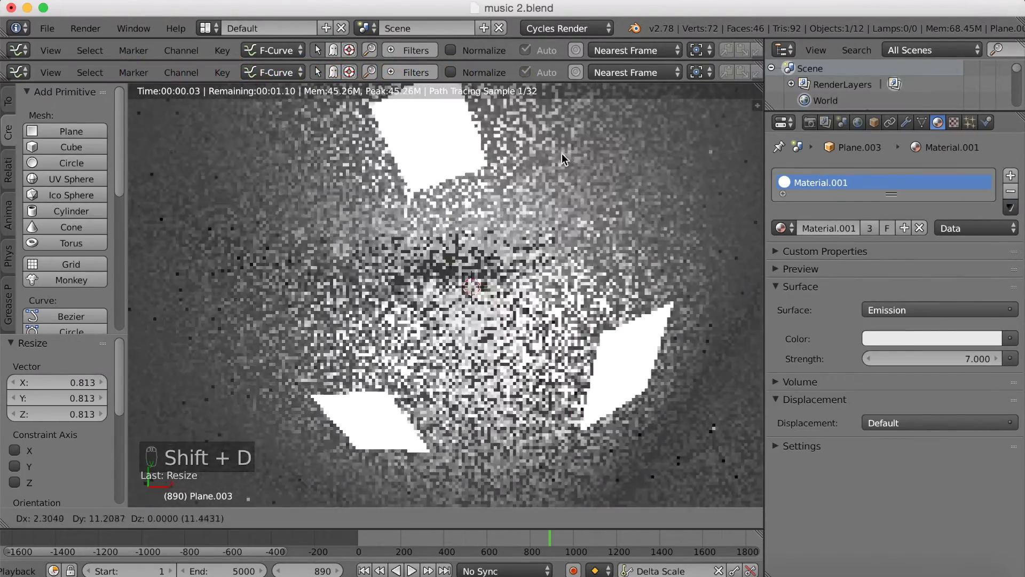
{"action": "left_click", "coordinate": [598, 147]}
{"action": "key", "text": "r"}
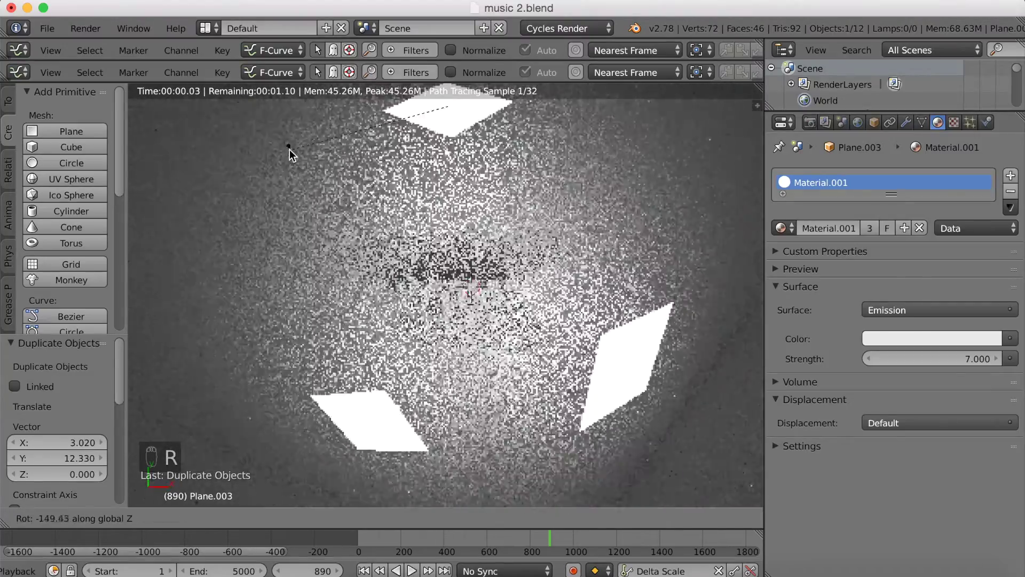
{"action": "left_click", "coordinate": [289, 153]}
{"action": "key", "text": "s"}
{"action": "left_click", "coordinate": [590, 143]}
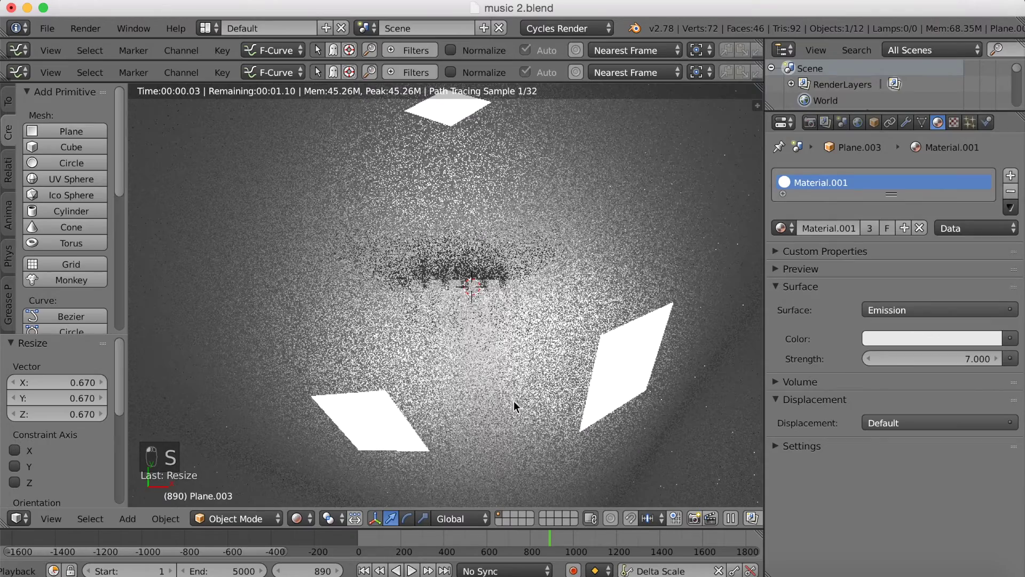
- Give the ground plane a new Glossy BSDF material with a roughness of 0.088
{"action": "left_click", "coordinate": [296, 519]}
{"action": "middle_click_drag", "start_coordinate": [546, 303], "coordinate": [507, 301]}
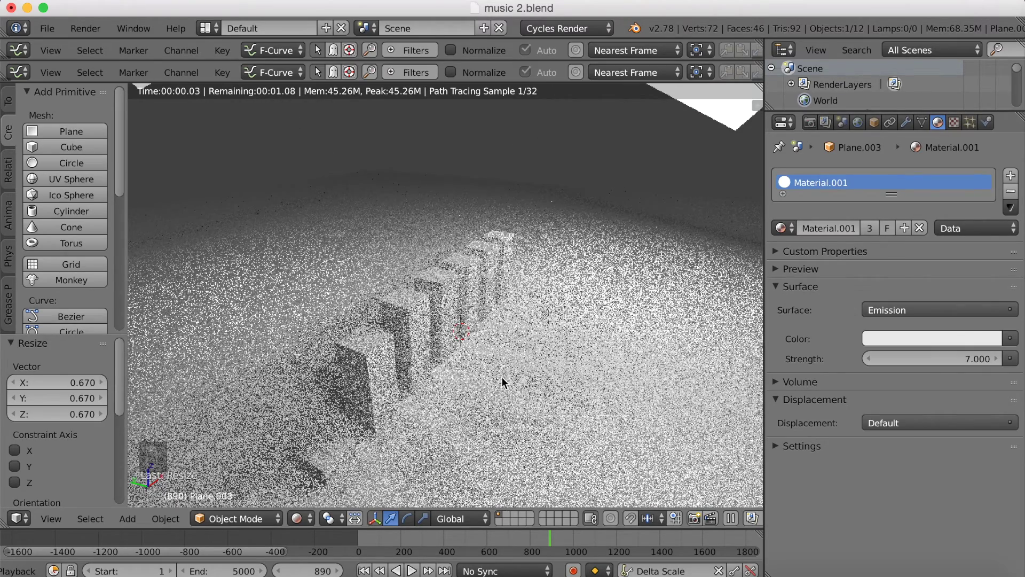
{"action": "right_click", "coordinate": [530, 343]}
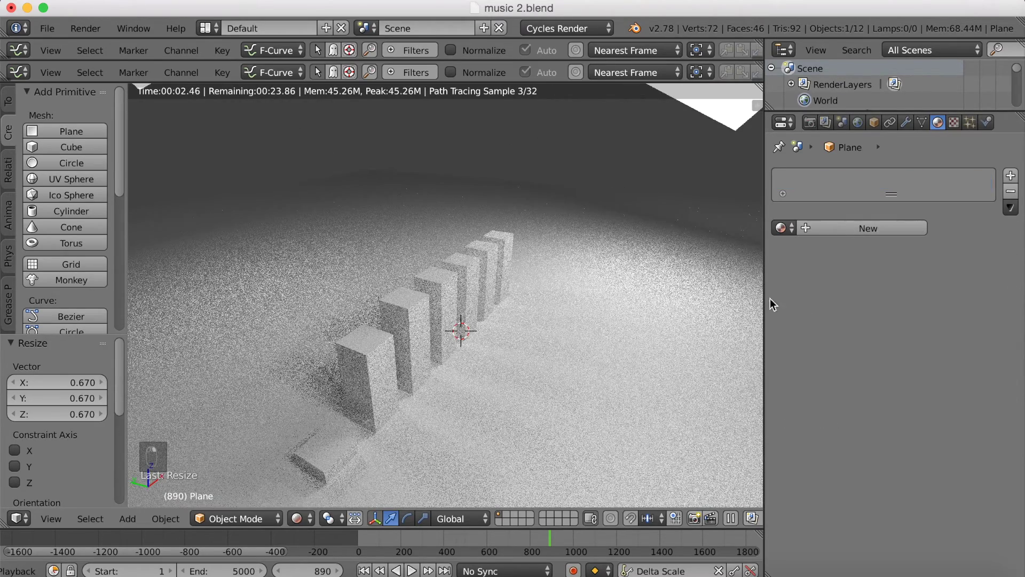
{"action": "left_click", "coordinate": [844, 227]}
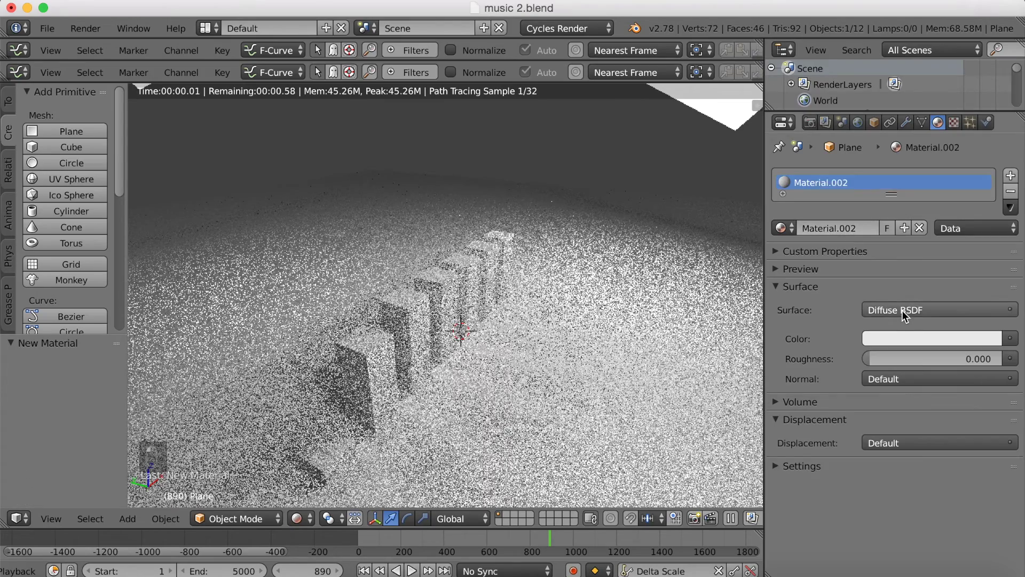
{"action": "left_click", "coordinate": [903, 312]}
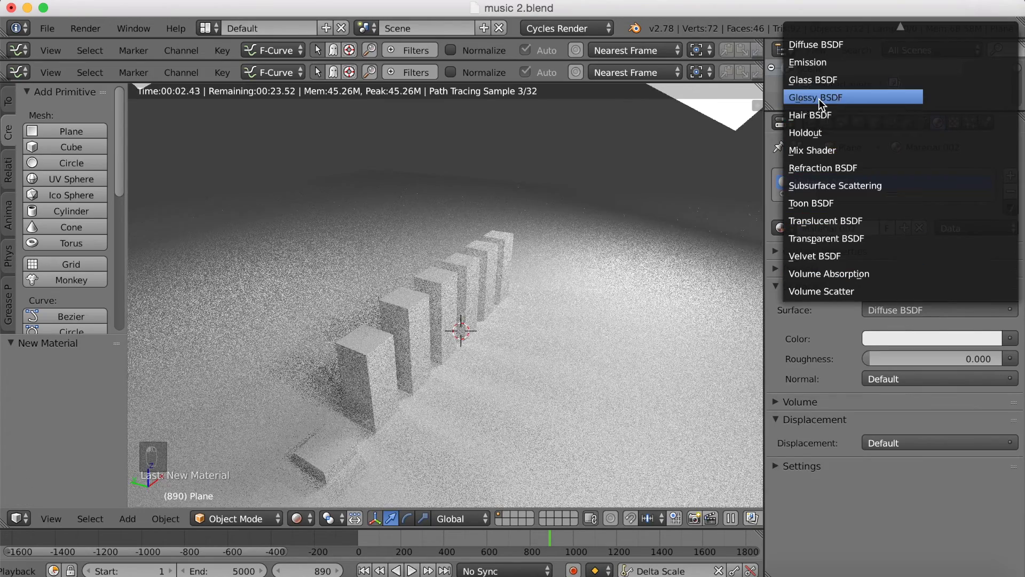
{"action": "left_click", "coordinate": [818, 98]}
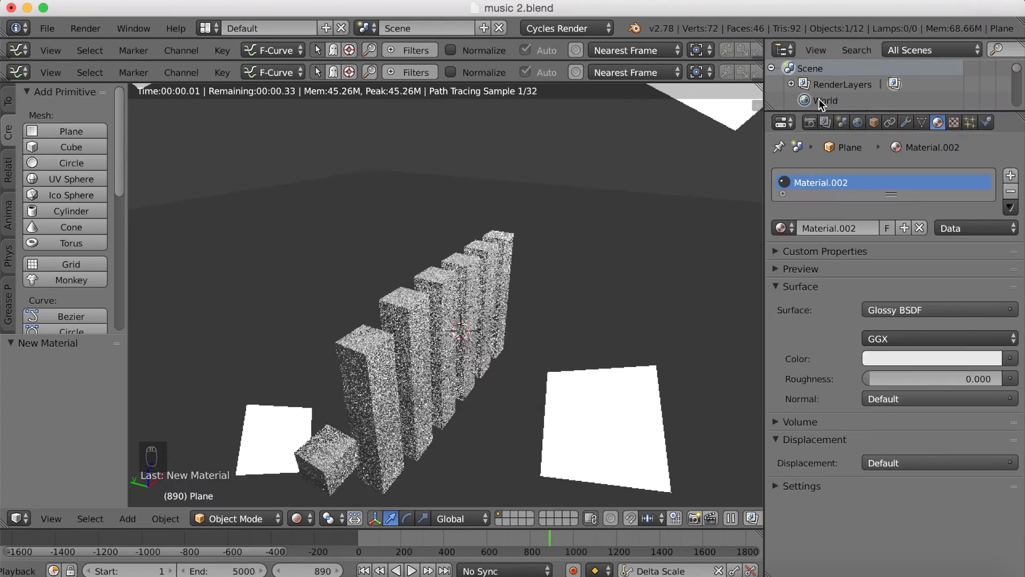
{"action": "left_click", "coordinate": [892, 382]}
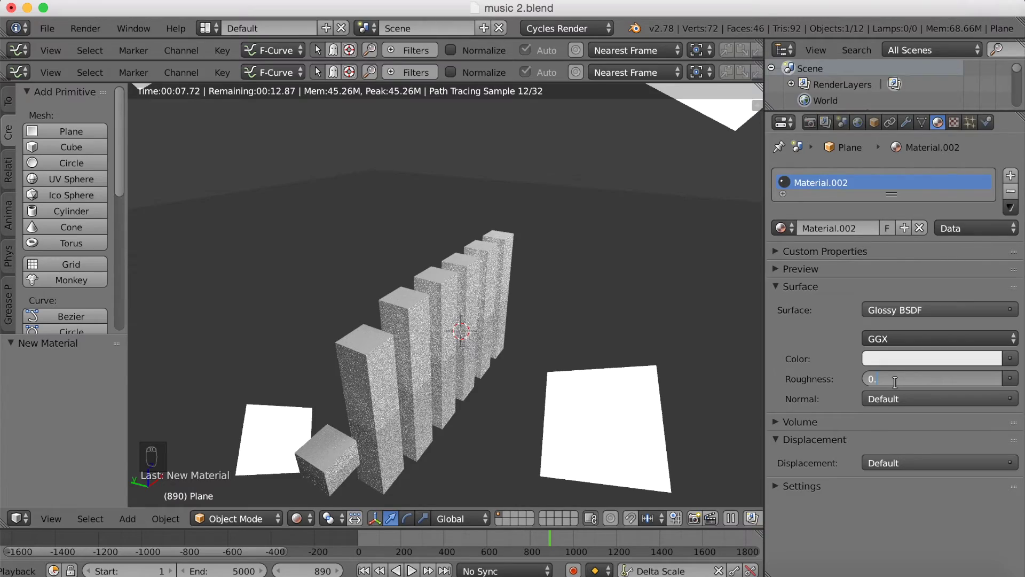
{"action": "type", "text": "88"}
{"action": "key", "text": "Return"}
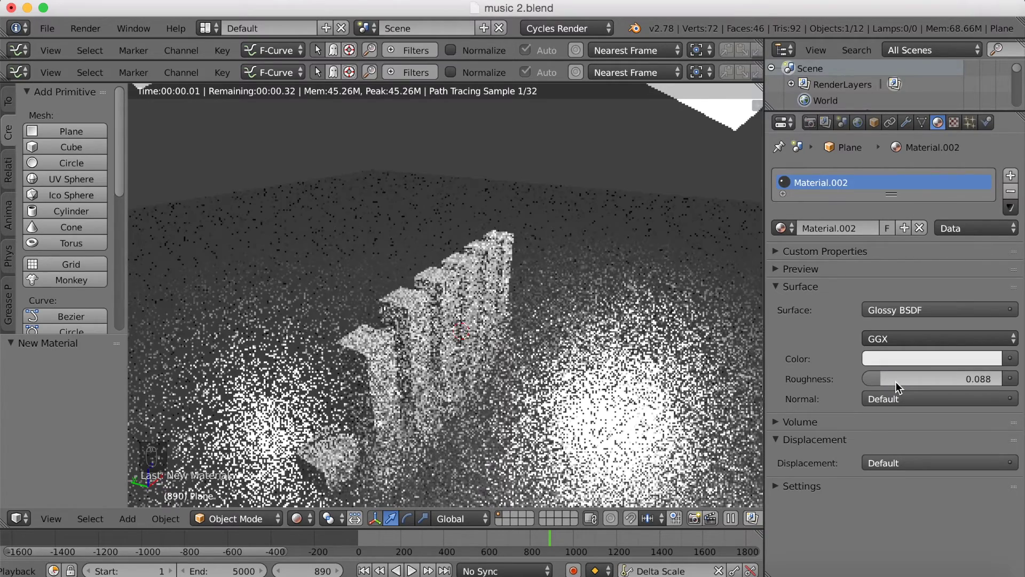
- Enable nodes on the 16Hz pillar's shared material and set its diffuse colour to blue (R 0.096, G 0.438, B 0.800)
{"action": "middle_click_drag", "start_coordinate": [588, 385], "coordinate": [579, 350]}
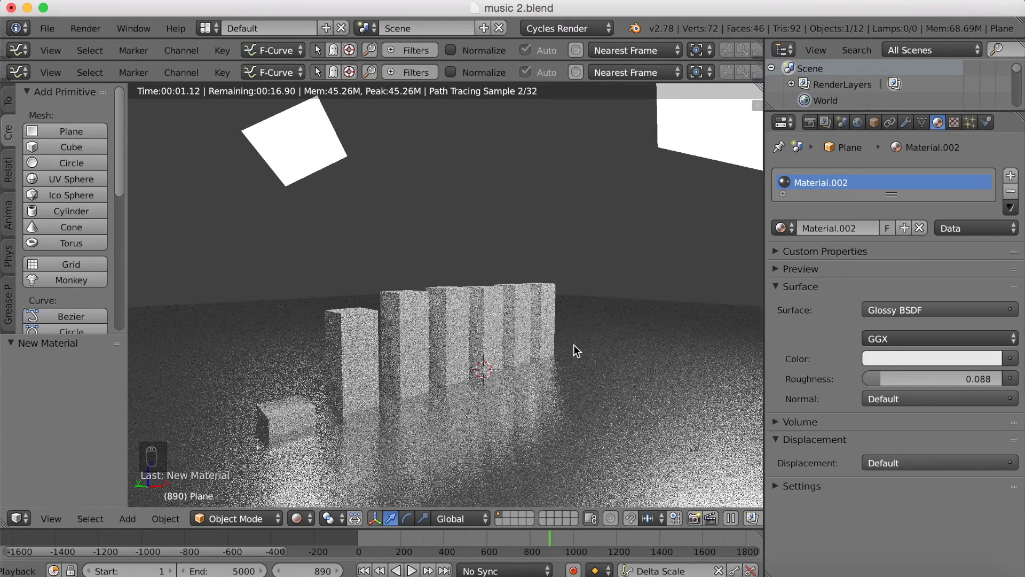
{"action": "right_click", "coordinate": [280, 418]}
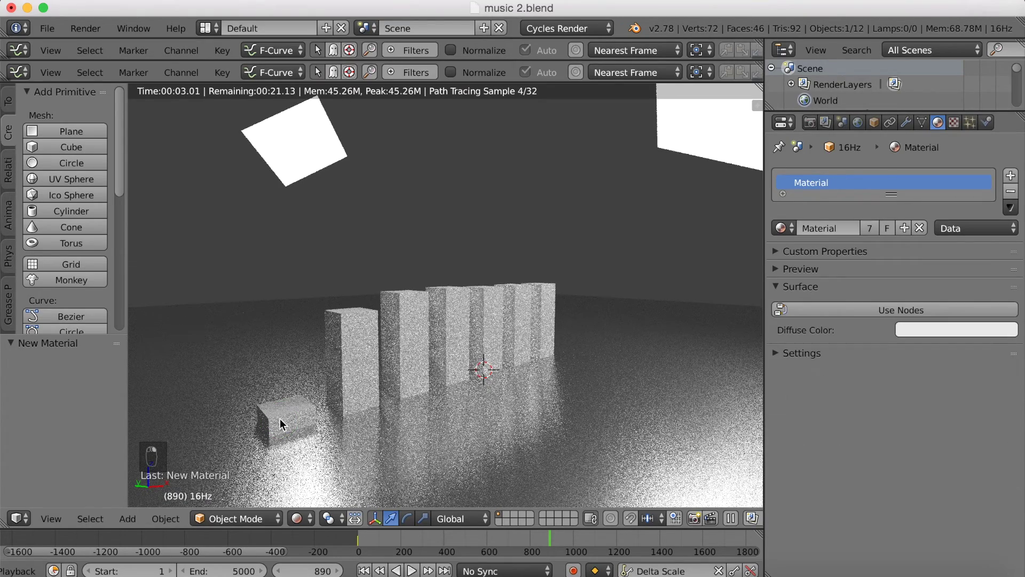
{"action": "left_click", "coordinate": [845, 304]}
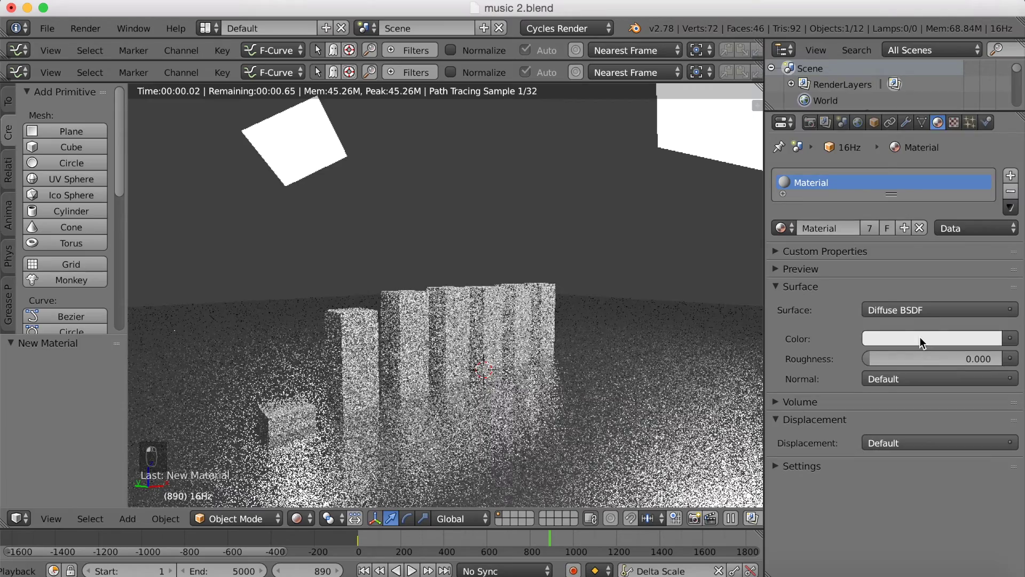
{"action": "left_click", "coordinate": [921, 340]}
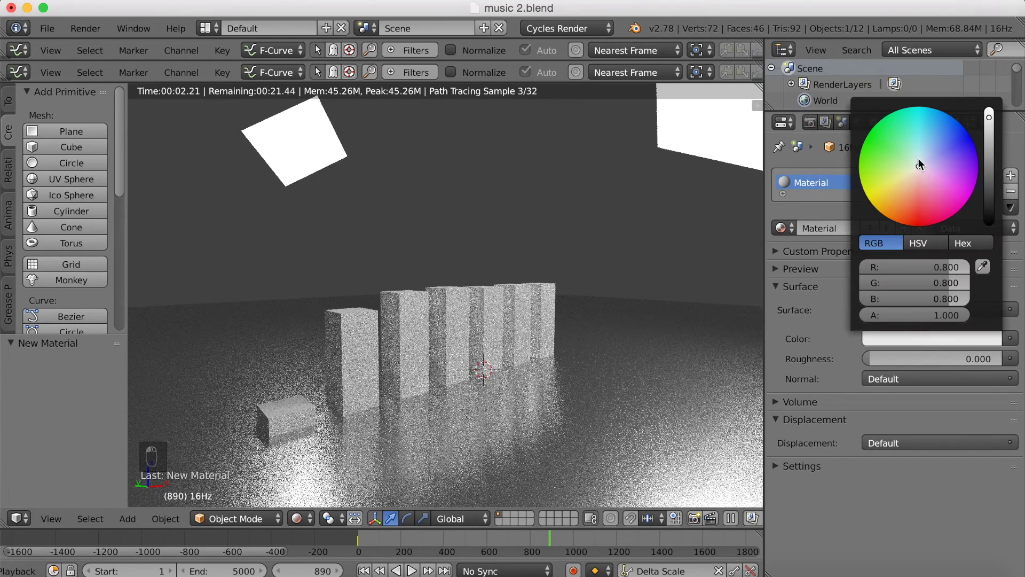
{"action": "mouse_move", "coordinate": [917, 158]}
{"action": "left_mouse_down"}
{"action": "mouse_move", "coordinate": [946, 113]}
{"action": "mouse_move", "coordinate": [934, 132]}
{"action": "left_mouse_up"}
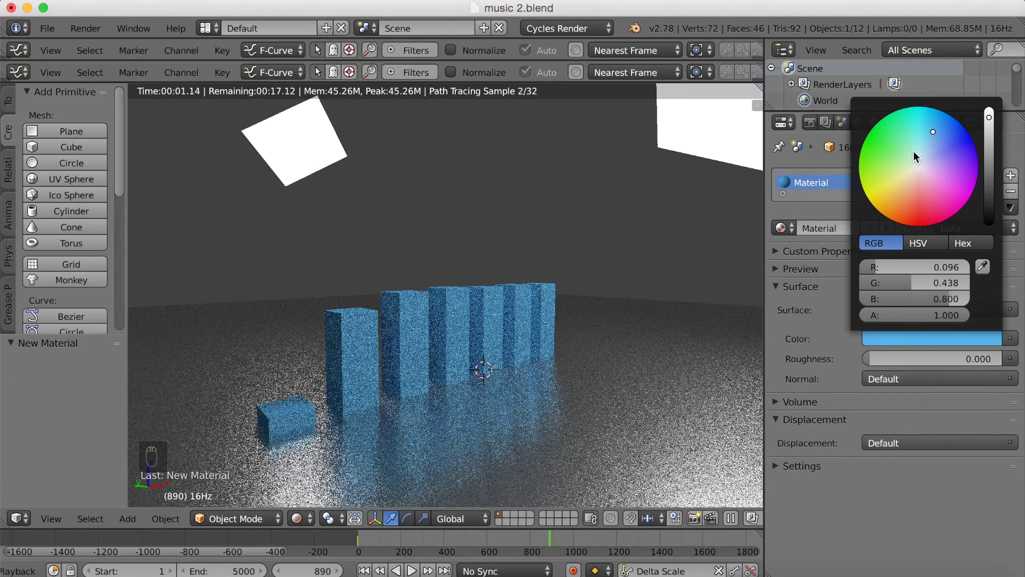
- Replace the 120Hz pillar's material with a new purple diffuse material (R 0.301, G 0.170, B 0.800)
{"action": "right_click", "coordinate": [378, 371]}
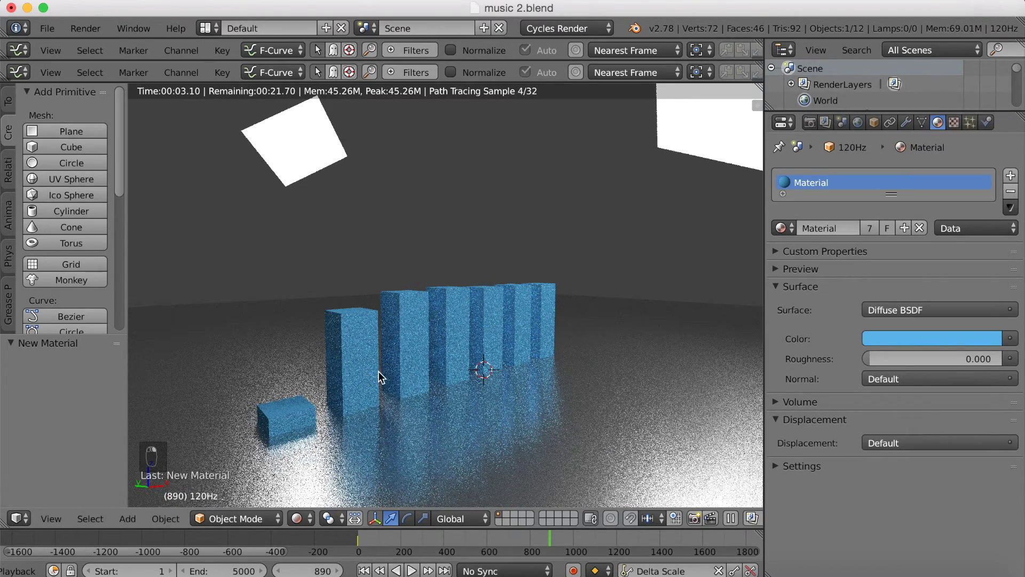
{"action": "left_click", "coordinate": [1011, 193]}
{"action": "left_click", "coordinate": [879, 229]}
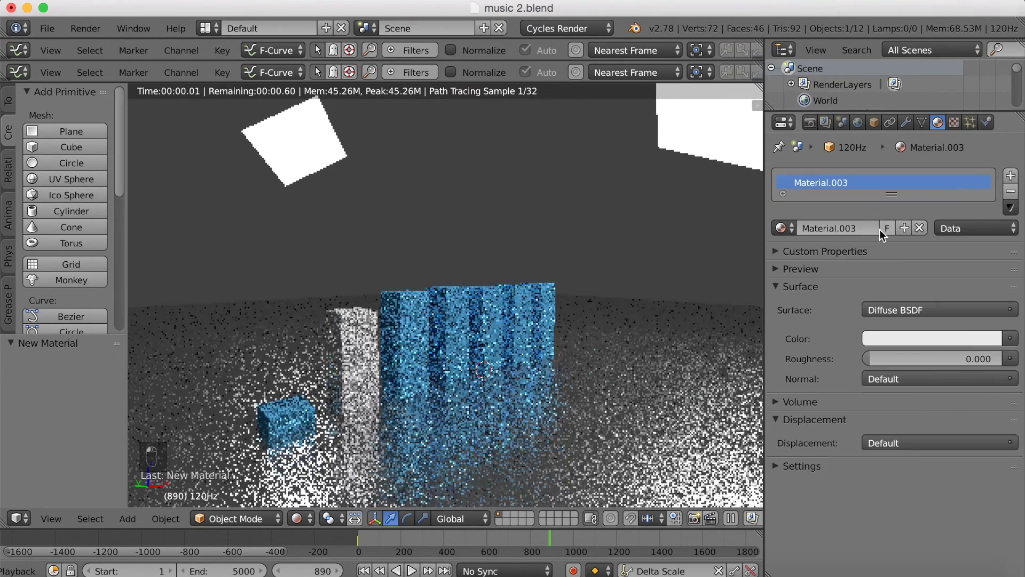
{"action": "left_click", "coordinate": [901, 335]}
{"action": "mouse_move", "coordinate": [937, 217]}
{"action": "left_mouse_down"}
{"action": "mouse_move", "coordinate": [923, 130]}
{"action": "mouse_move", "coordinate": [948, 159]}
{"action": "left_mouse_up"}
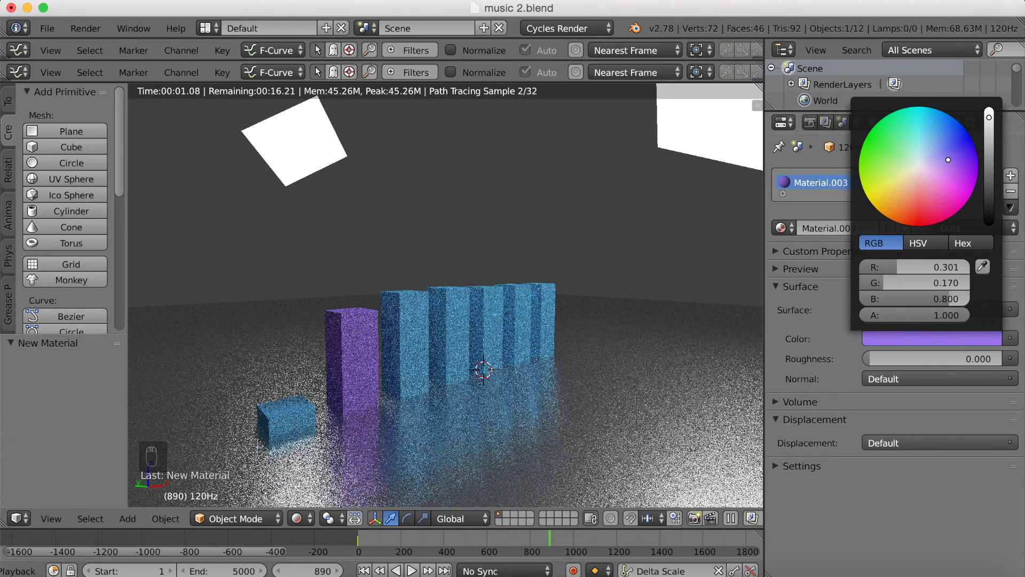
- Replace the 350Hz pillar's shared blue material with a new pink diffuse material
{"action": "right_click", "coordinate": [408, 329]}
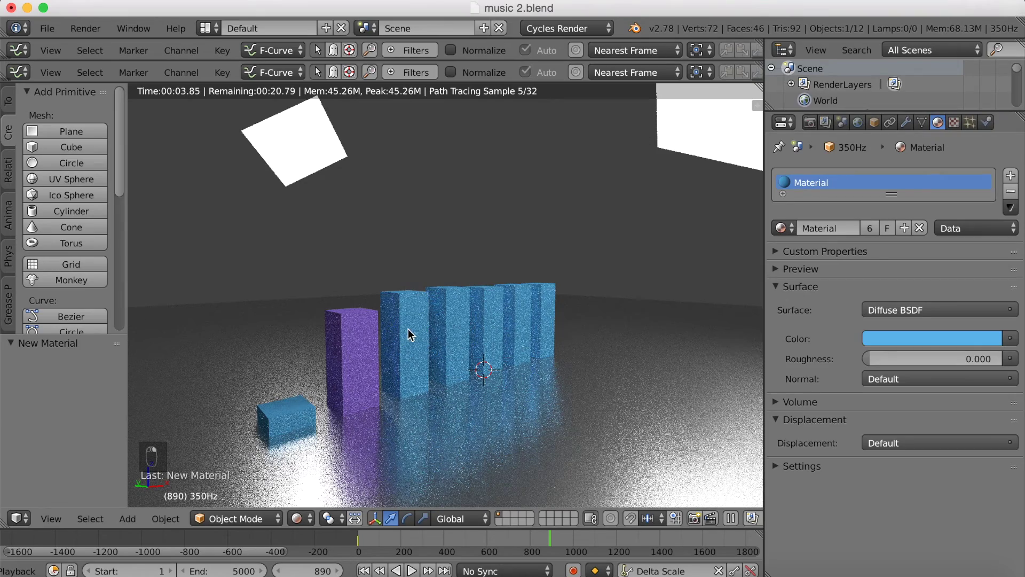
{"action": "left_click", "coordinate": [1011, 193]}
{"action": "left_click", "coordinate": [843, 230]}
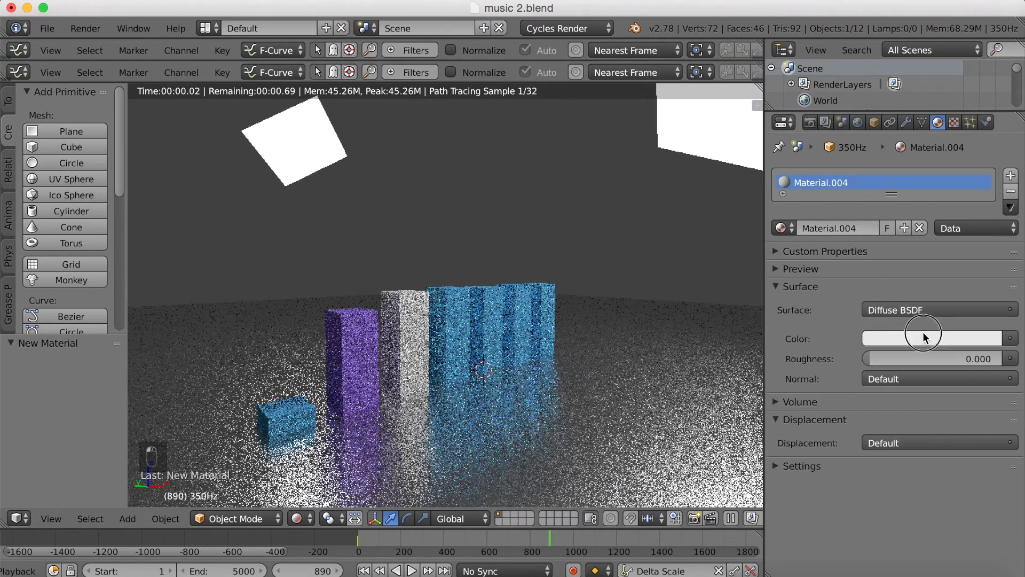
{"action": "left_click", "coordinate": [922, 338]}
{"action": "left_click", "coordinate": [940, 182]}
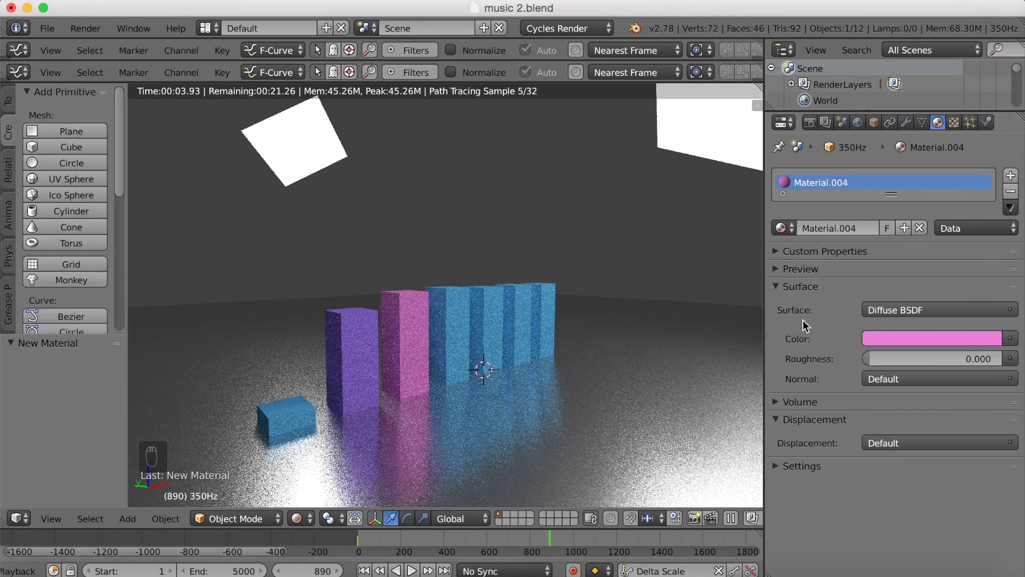
- Replace the 600Hz pillar's shared blue material with a new red diffuse material
{"action": "right_click", "coordinate": [458, 322]}
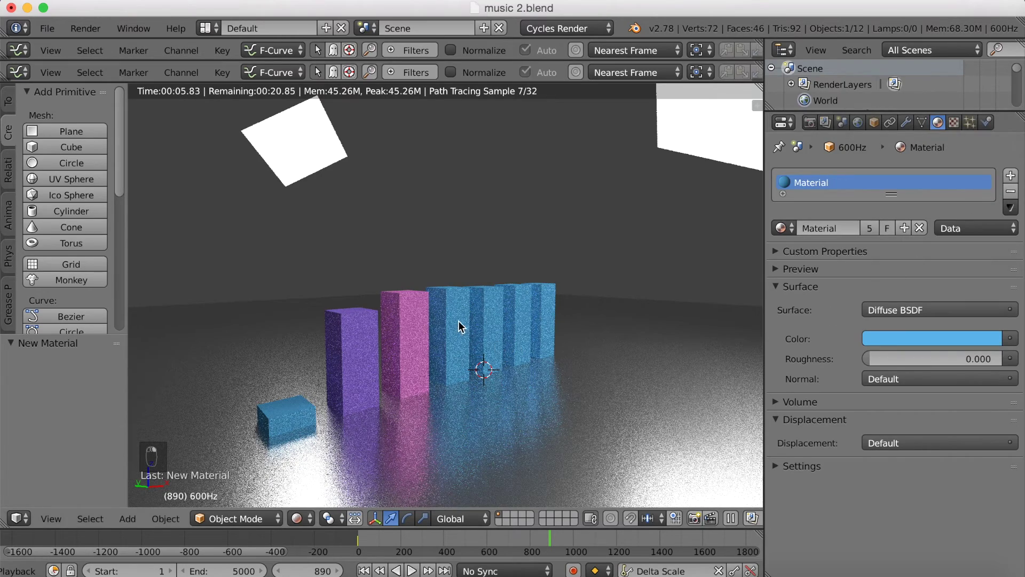
{"action": "left_click", "coordinate": [1010, 193]}
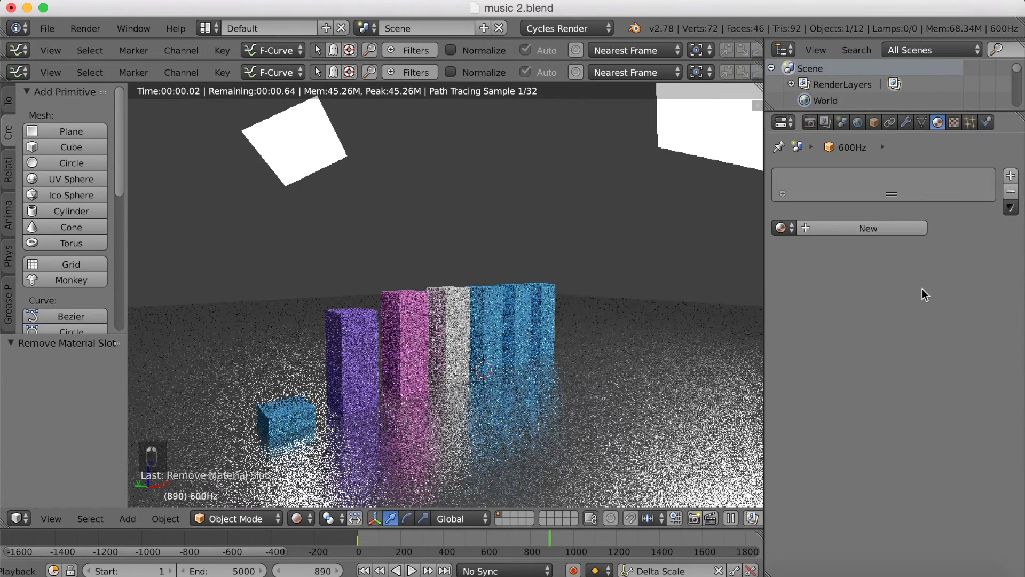
{"action": "left_click", "coordinate": [876, 229]}
{"action": "left_click", "coordinate": [885, 336]}
{"action": "left_click_drag", "start_coordinate": [938, 196], "coordinate": [919, 208]}
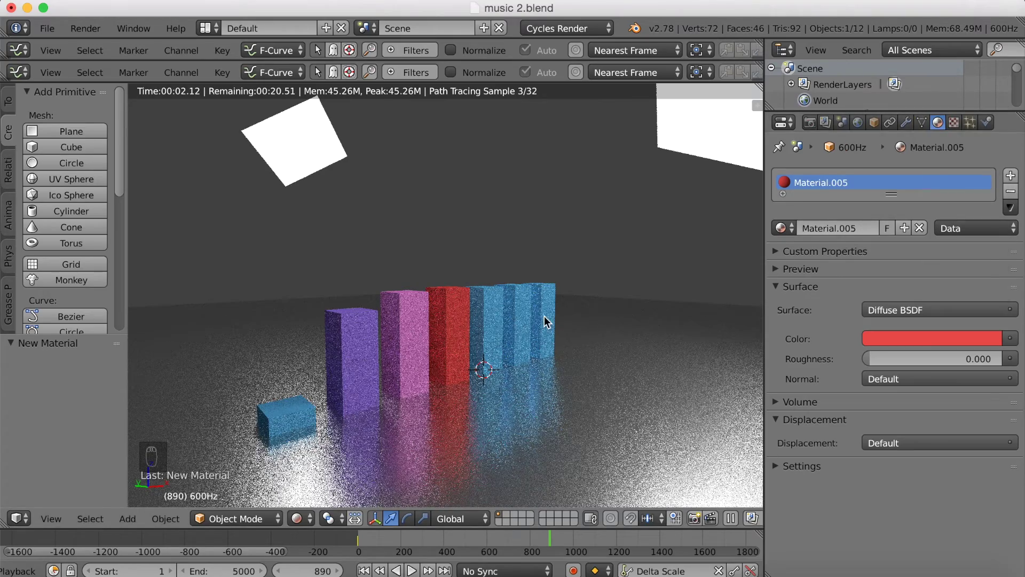
- Replace the 1KHz pillar's shared blue material with a new orange diffuse material
{"action": "right_click", "coordinate": [479, 317]}
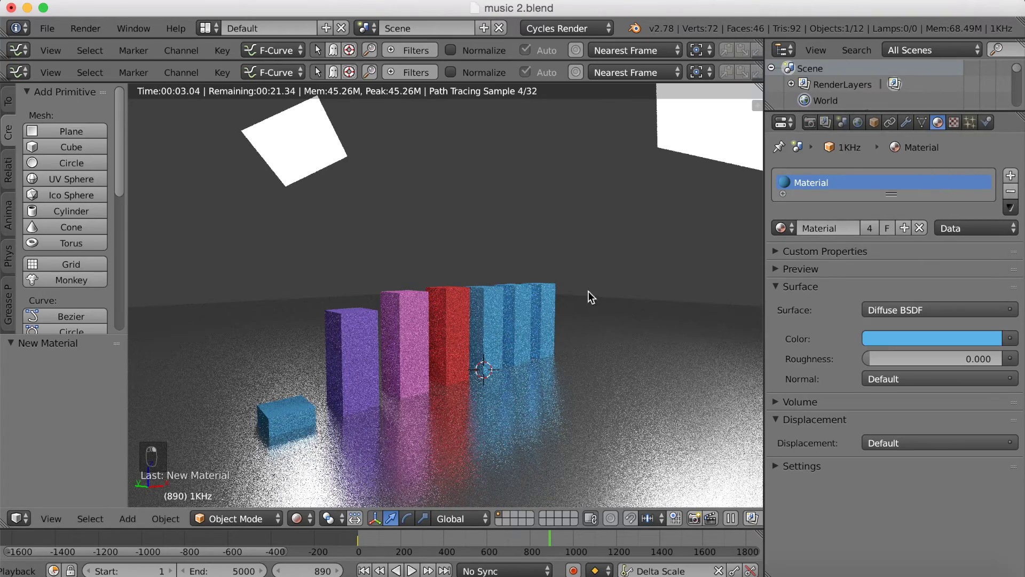
{"action": "left_click", "coordinate": [1011, 191]}
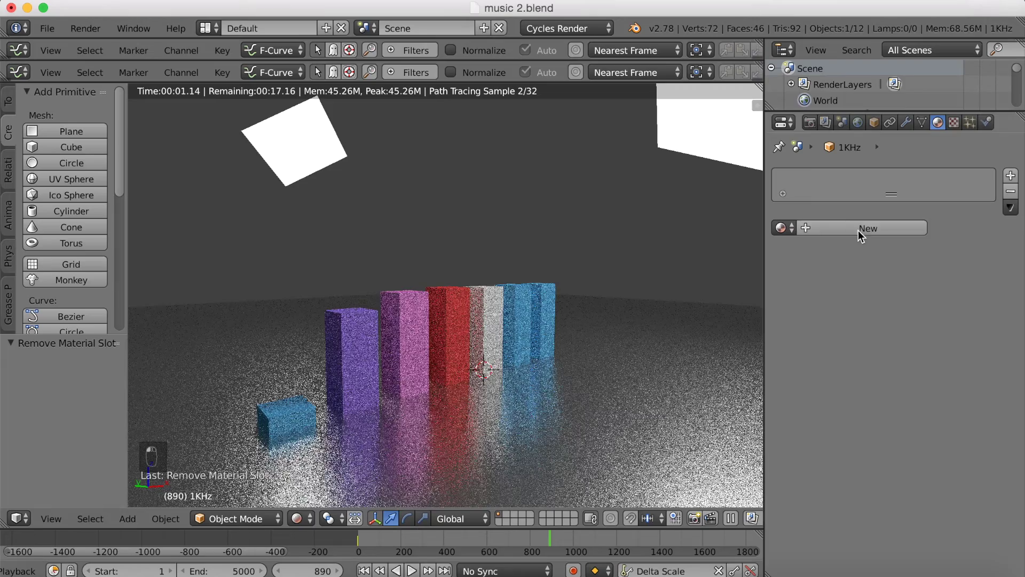
{"action": "left_click", "coordinate": [861, 230]}
{"action": "left_click", "coordinate": [898, 337]}
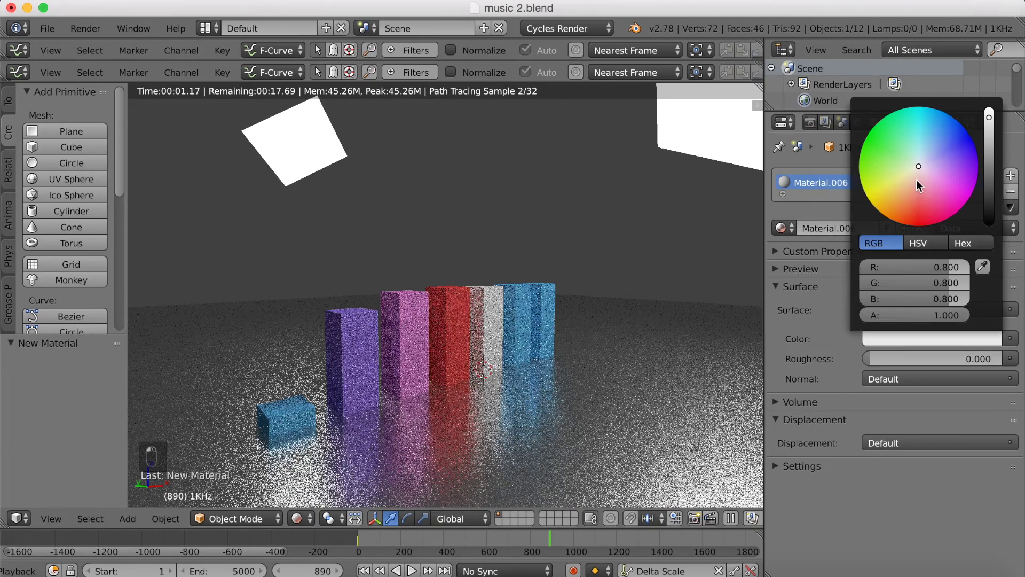
{"action": "left_click_drag", "start_coordinate": [917, 181], "coordinate": [898, 203]}
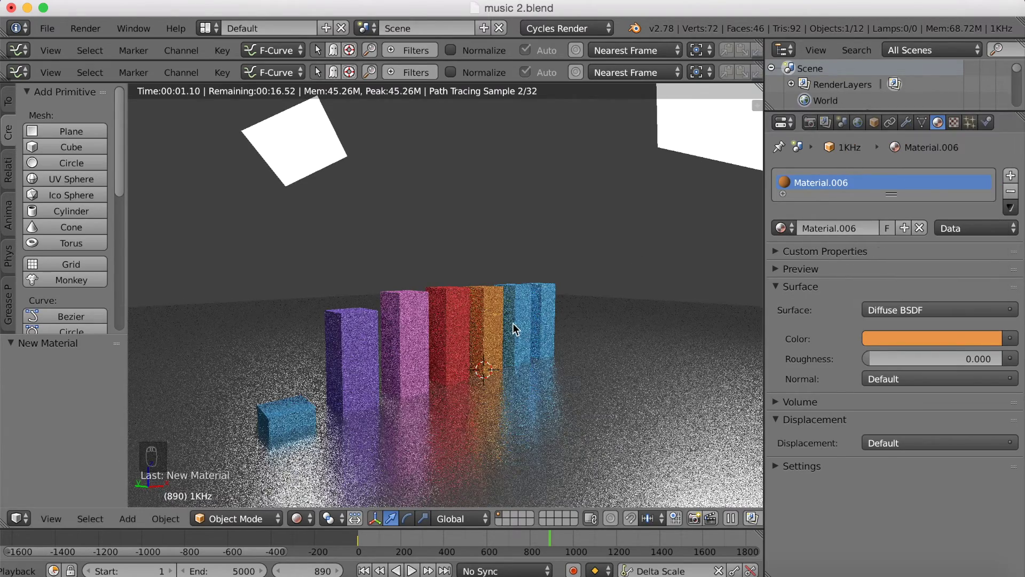
- Replace the 10KHz pillar's material with a new yellow diffuse material (R 0.800, G 0.666, B 0.088)
{"action": "right_click", "coordinate": [516, 305]}
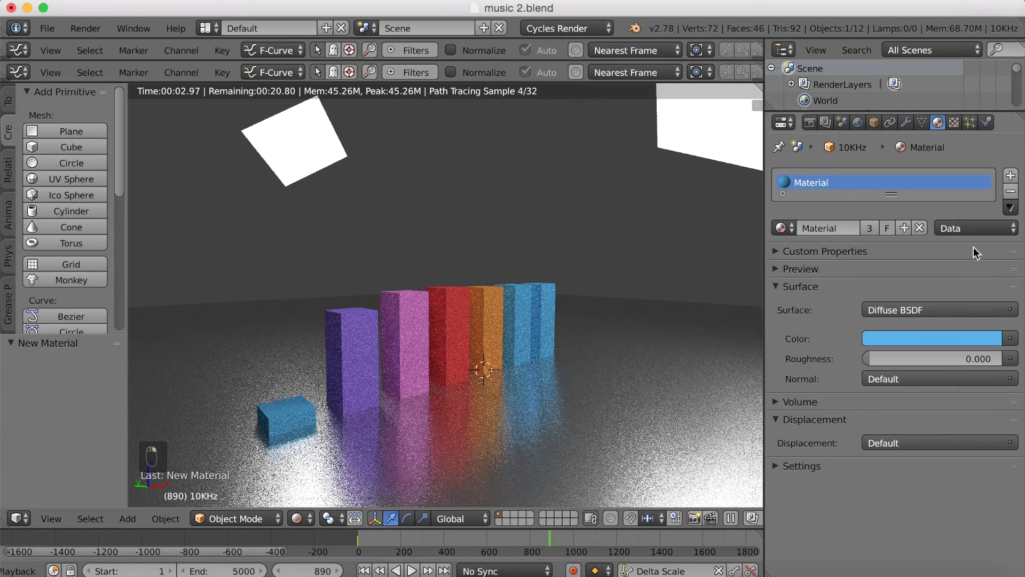
{"action": "left_click", "coordinate": [1010, 192]}
{"action": "left_click", "coordinate": [860, 228]}
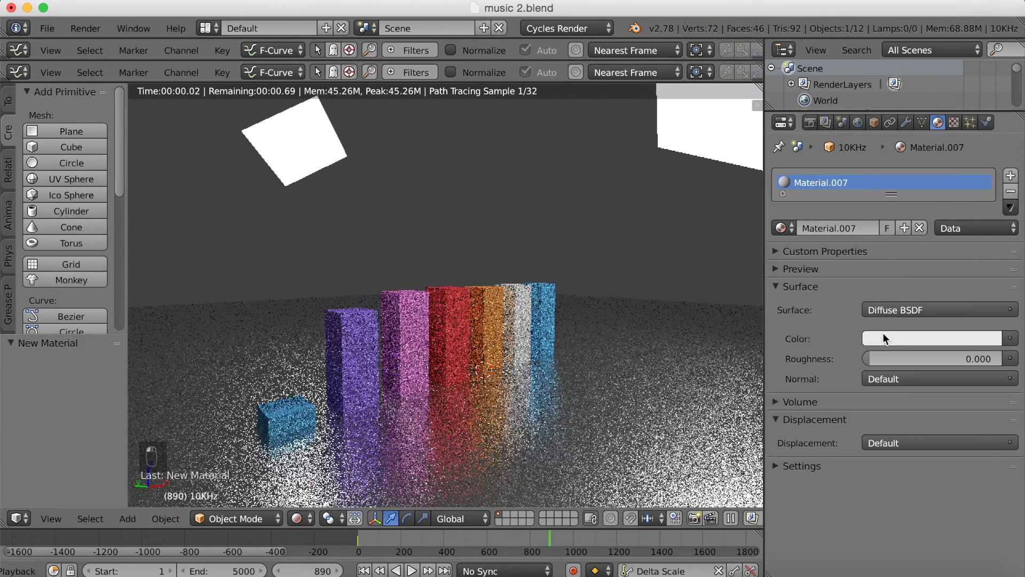
{"action": "left_click", "coordinate": [883, 338]}
{"action": "left_click_drag", "start_coordinate": [910, 173], "coordinate": [889, 189]}
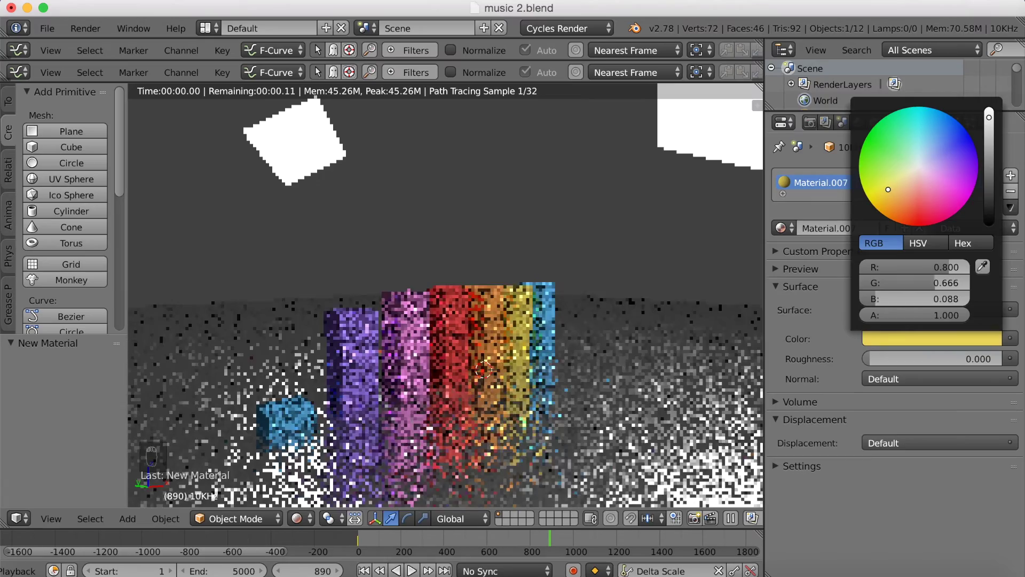
- Replace the 16KHz pillar's shared blue material with a new green diffuse material
{"action": "middle_click_drag", "start_coordinate": [581, 277], "coordinate": [553, 273]}
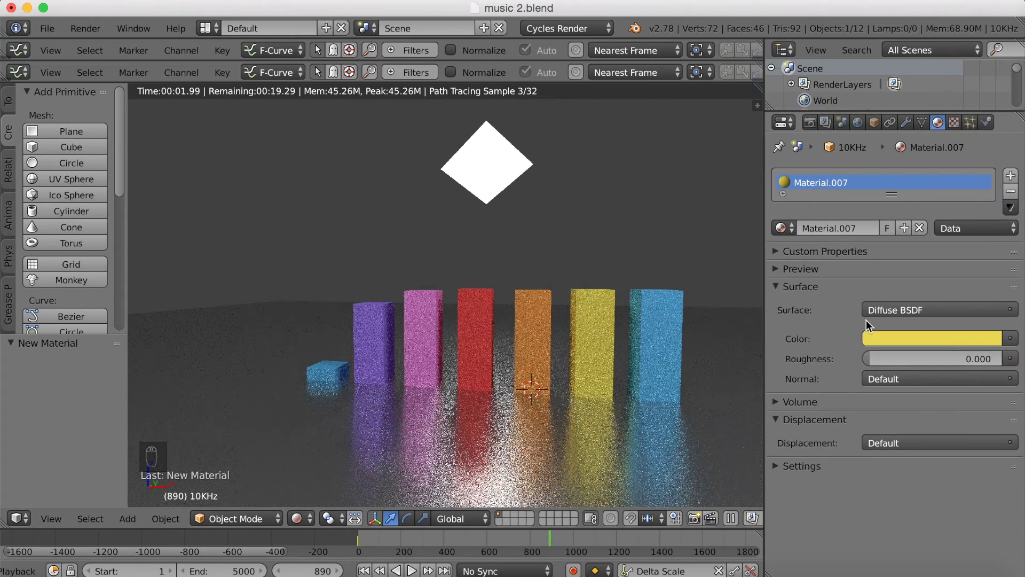
{"action": "right_click", "coordinate": [663, 333]}
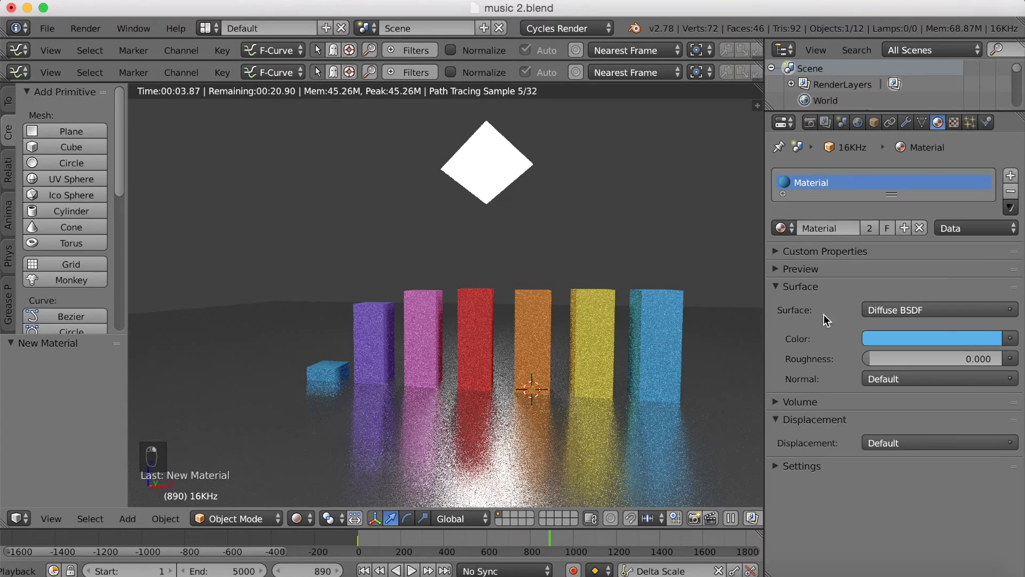
{"action": "left_click", "coordinate": [1009, 193]}
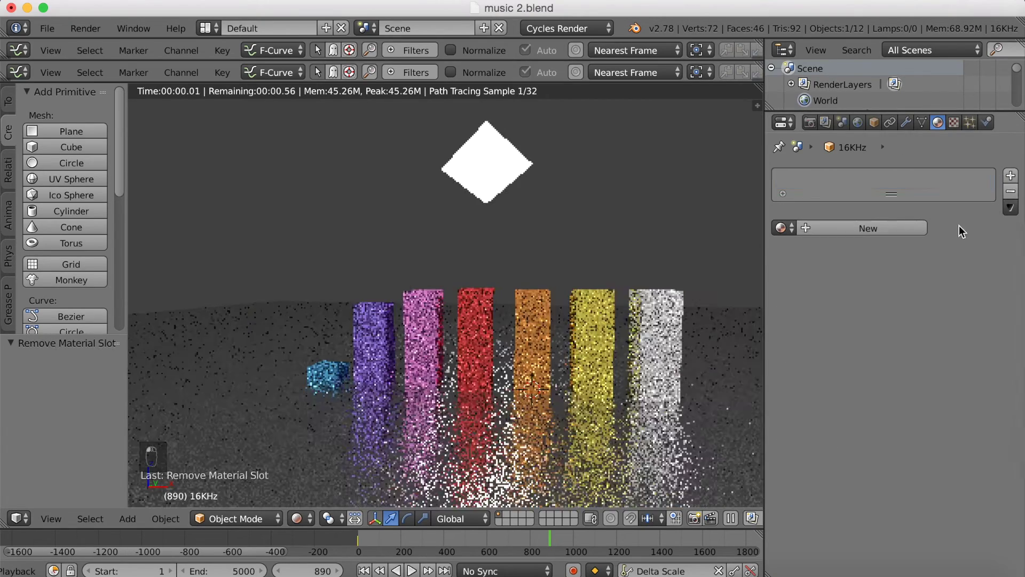
{"action": "left_click", "coordinate": [865, 228]}
{"action": "left_click", "coordinate": [887, 338]}
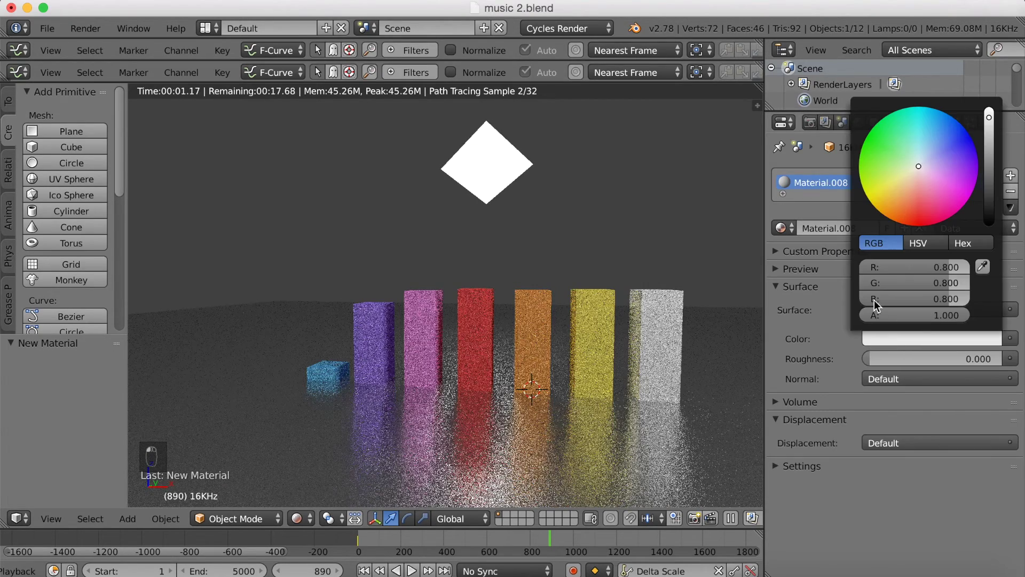
{"action": "left_click_drag", "start_coordinate": [905, 179], "coordinate": [884, 148]}
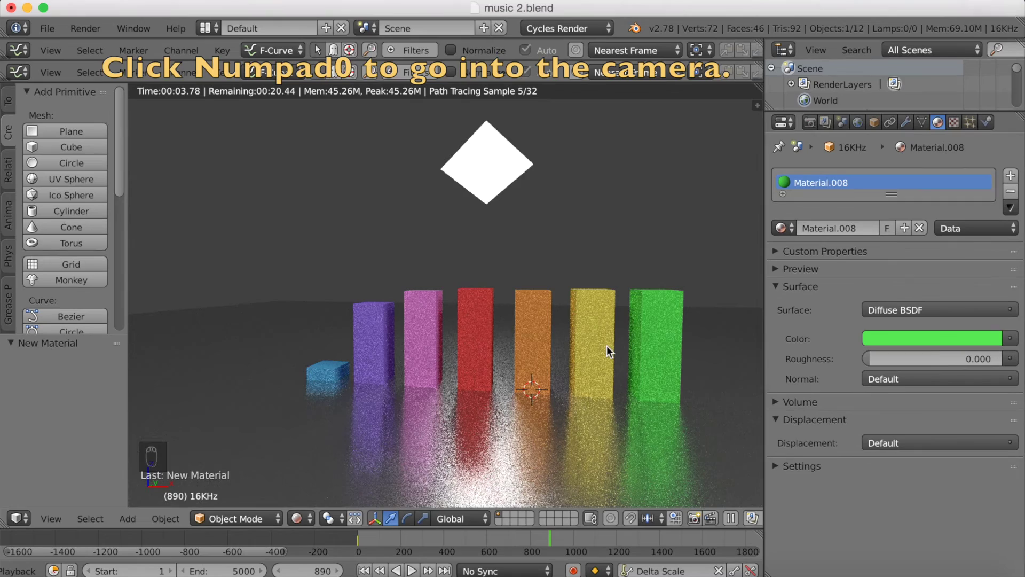
- Look through the camera, select it, and fly it to frame all seven pillars from the front
{"action": "key", "text": "KP_0"}
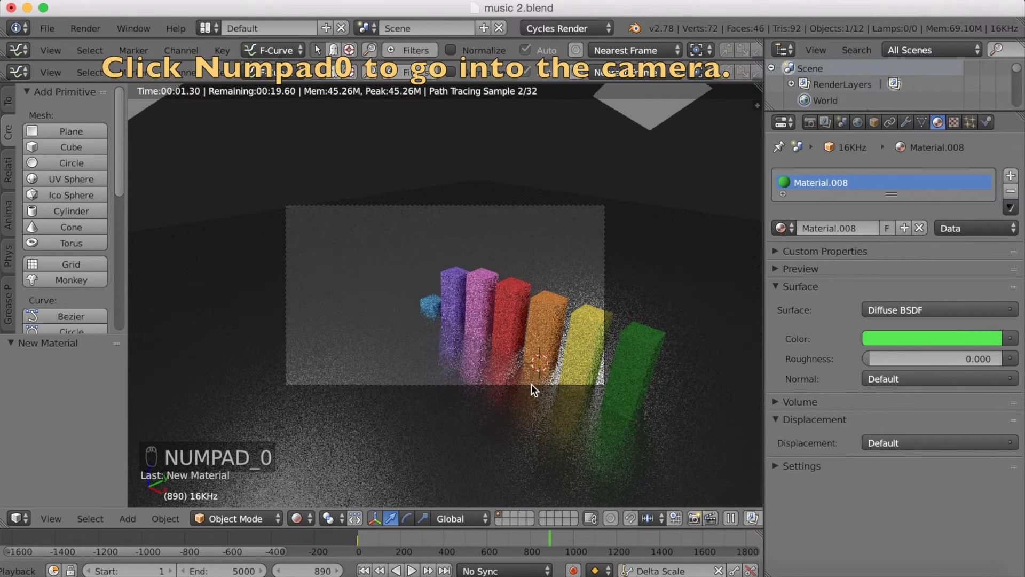
{"action": "right_click", "coordinate": [530, 383]}
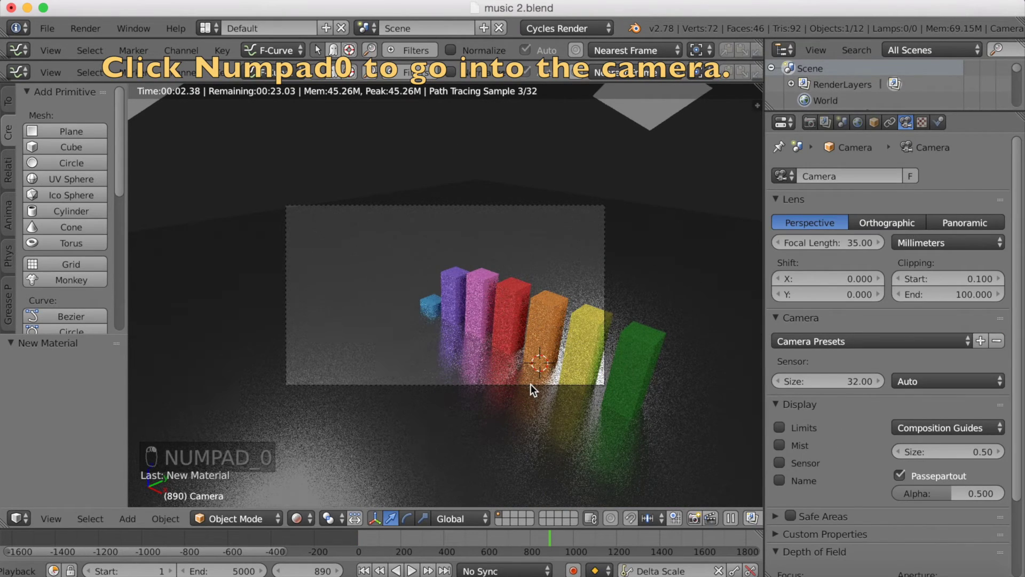
{"action": "key", "text": "shift+f"}
{"action": "mouse_move", "coordinate": [446, 295]}
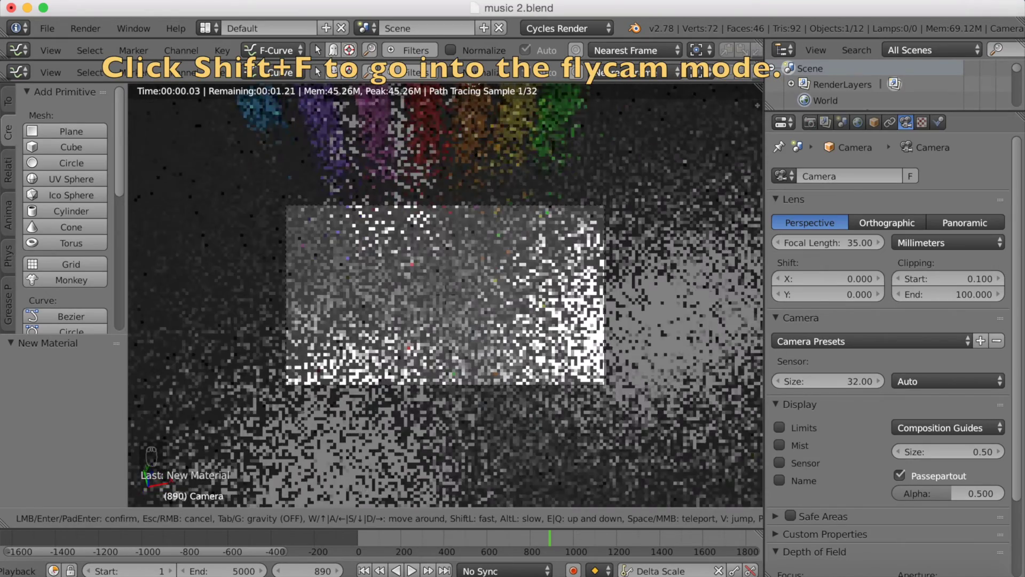
{"action": "mouse_move", "coordinate": [491, 302]}
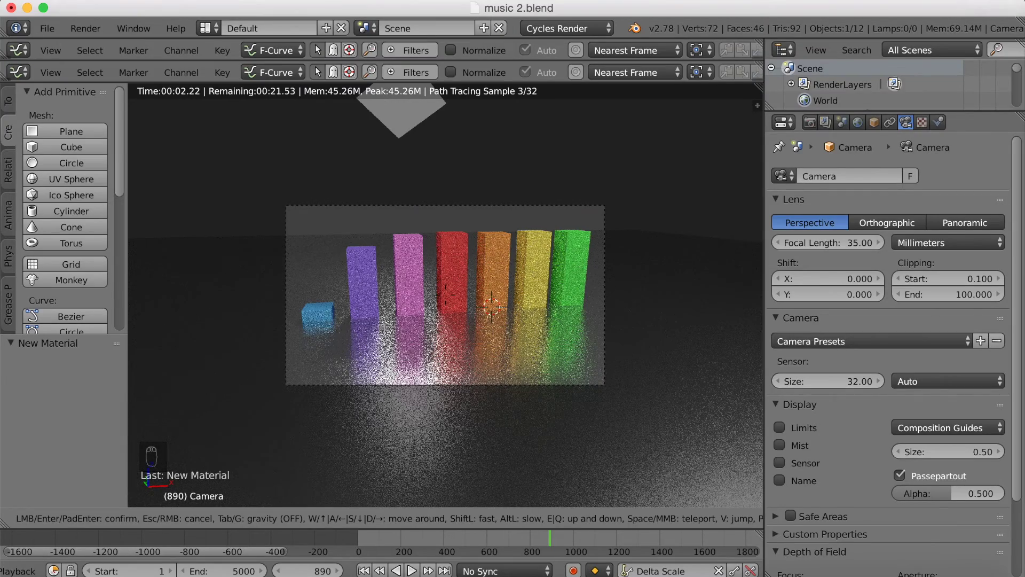
{"action": "left_click", "coordinate": [489, 299]}
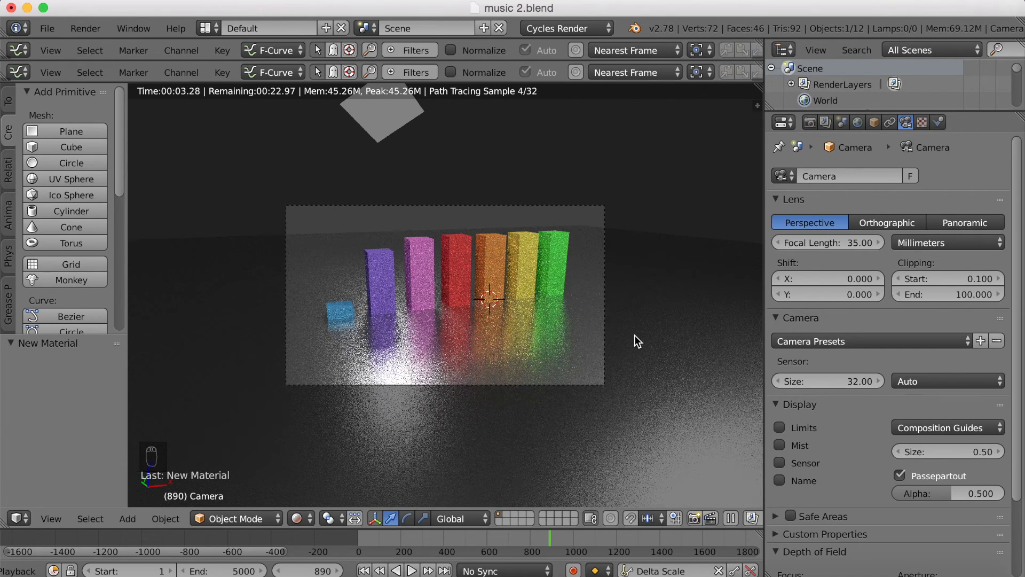
- Select the ground plane, show it in solid shading, and extrude its face upward by 5.925 in Edit Mode
{"action": "right_click", "coordinate": [316, 266]}
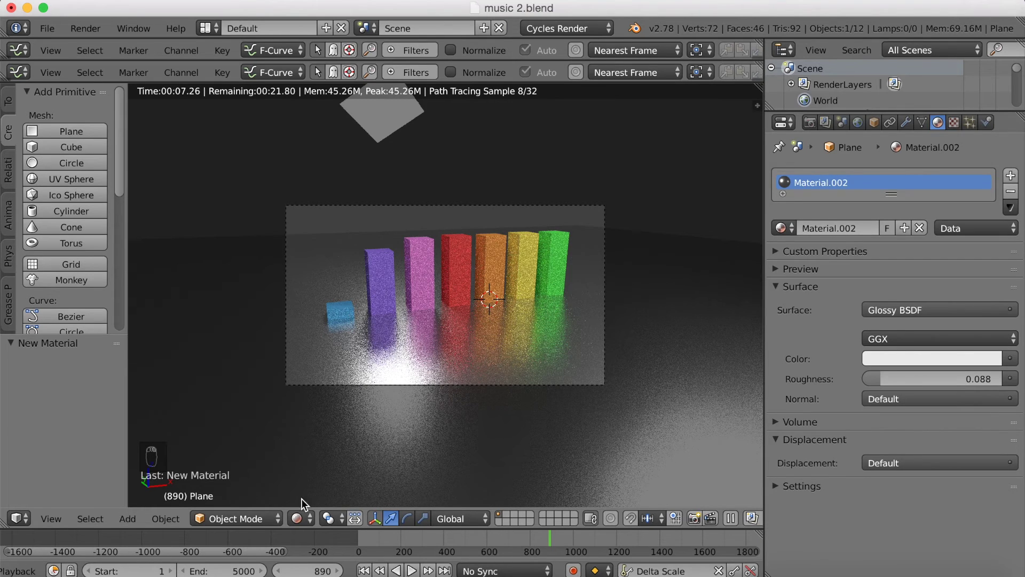
{"action": "left_click", "coordinate": [297, 517]}
{"action": "left_click", "coordinate": [306, 458]}
{"action": "middle_click_drag", "start_coordinate": [304, 430], "coordinate": [302, 350]}
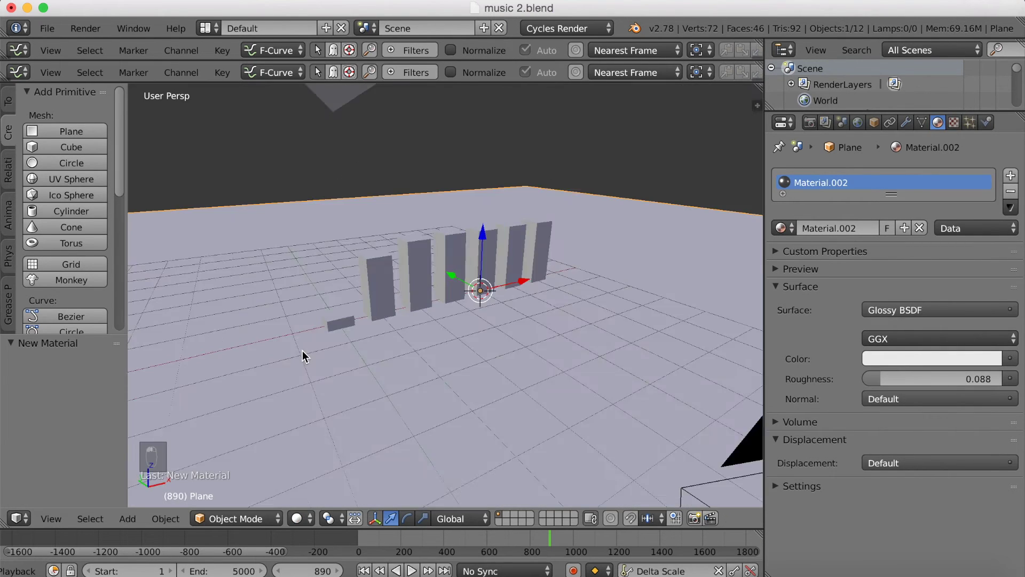
{"action": "scroll", "coordinate": [304, 351], "scroll_direction": "down", "scroll_amount": 2}
{"action": "key", "text": "Tab"}
{"action": "scroll", "coordinate": [377, 319], "scroll_direction": "down", "scroll_amount": 4}
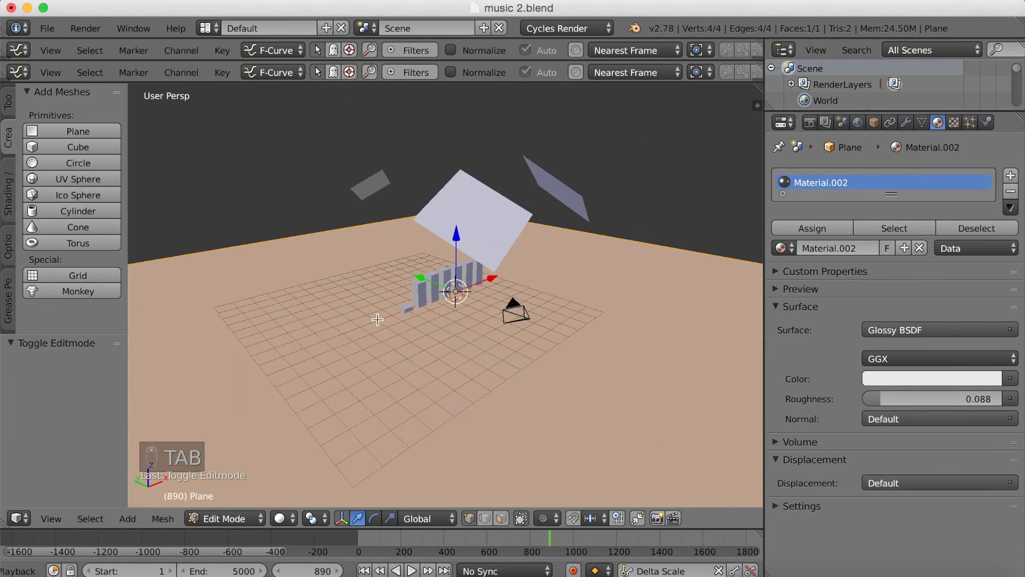
{"action": "key", "text": "e"}
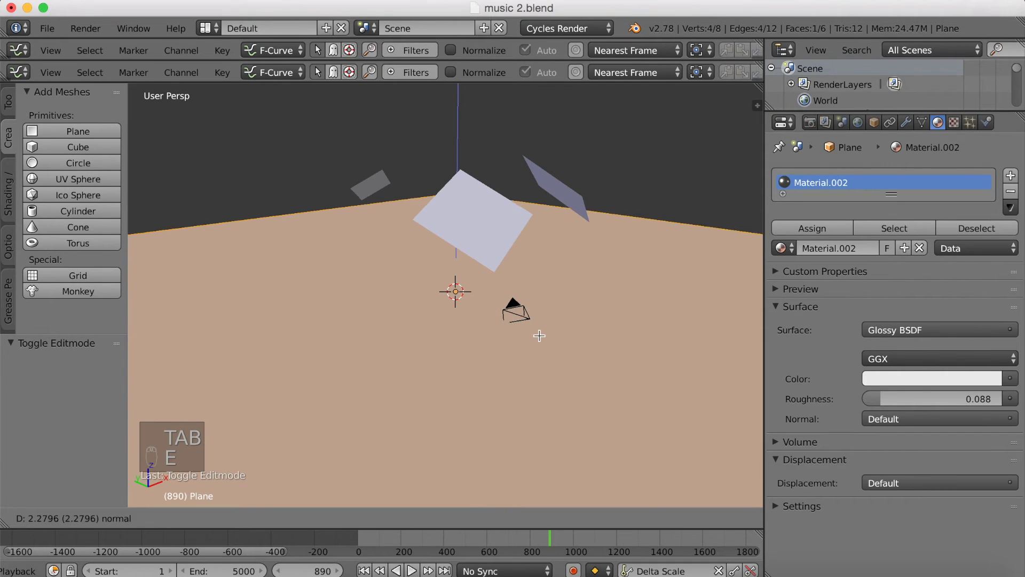
{"action": "left_click", "coordinate": [534, 293]}
- Delete the extruded top face of the ground box and return to the camera view
{"action": "key", "text": "x"}
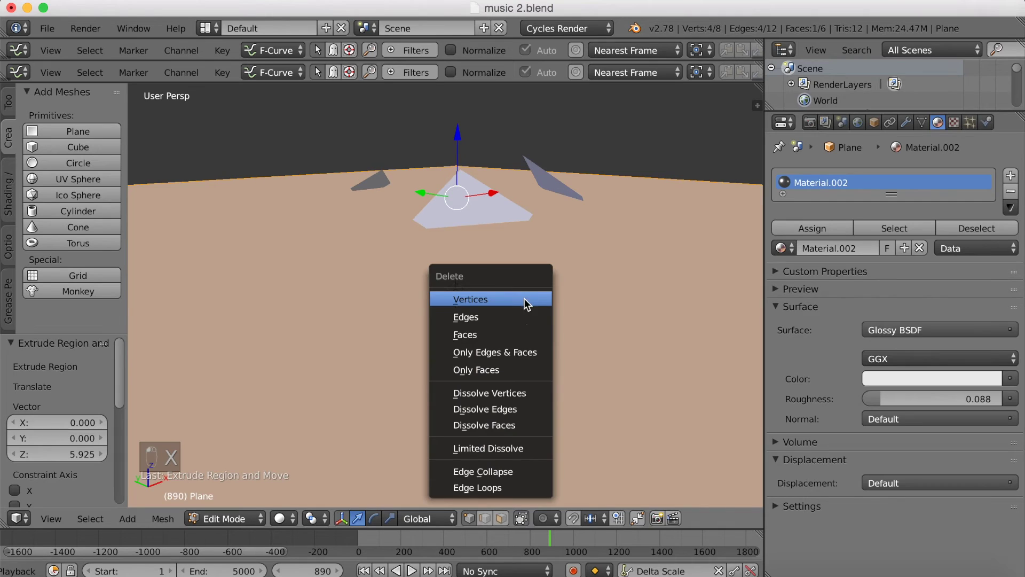
{"action": "left_click", "coordinate": [507, 335]}
{"action": "scroll", "coordinate": [498, 335], "scroll_direction": "down", "scroll_amount": 3}
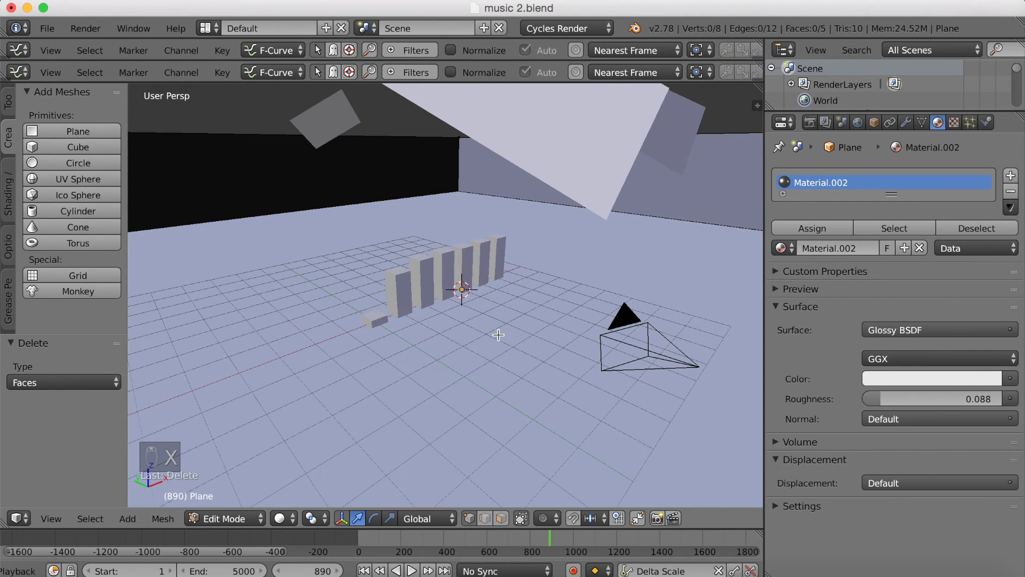
{"action": "key", "text": "KP_0"}
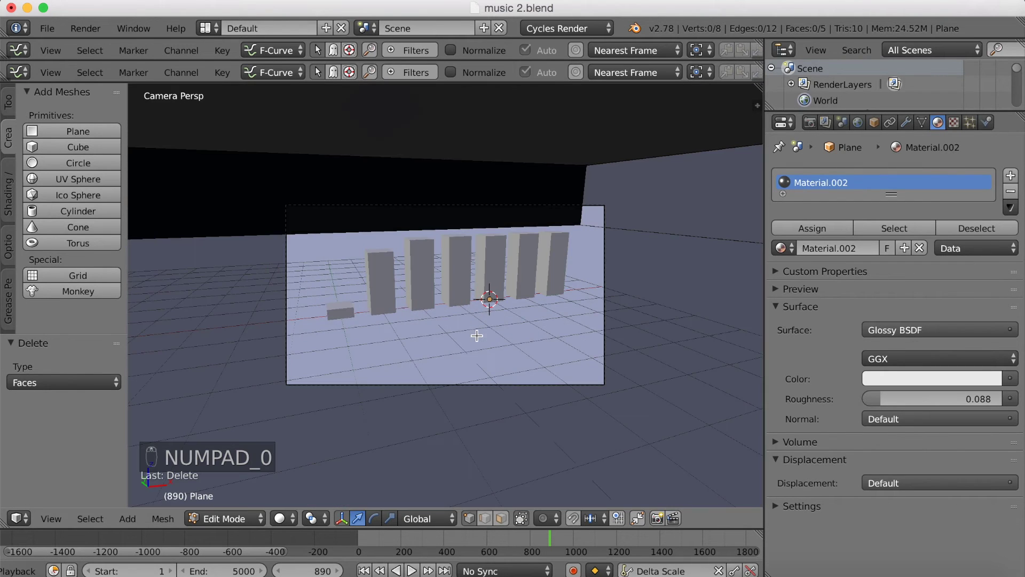
- Show the viewport in rendered shading, return to Object Mode, and set the ground material's glossy roughness to 0.142
{"action": "left_click", "coordinate": [283, 518]}
{"action": "left_click", "coordinate": [306, 409]}
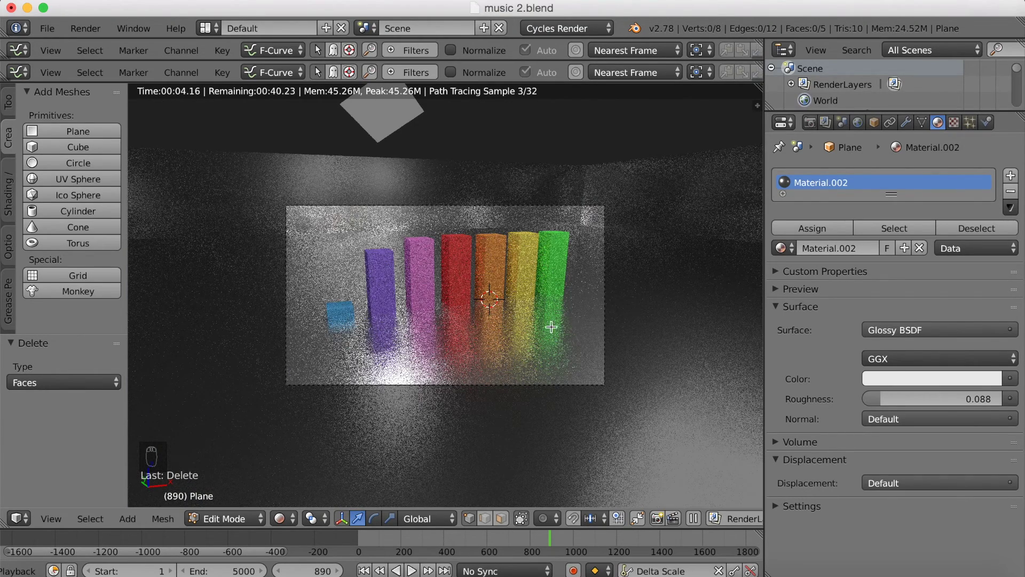
{"action": "left_click", "coordinate": [227, 518]}
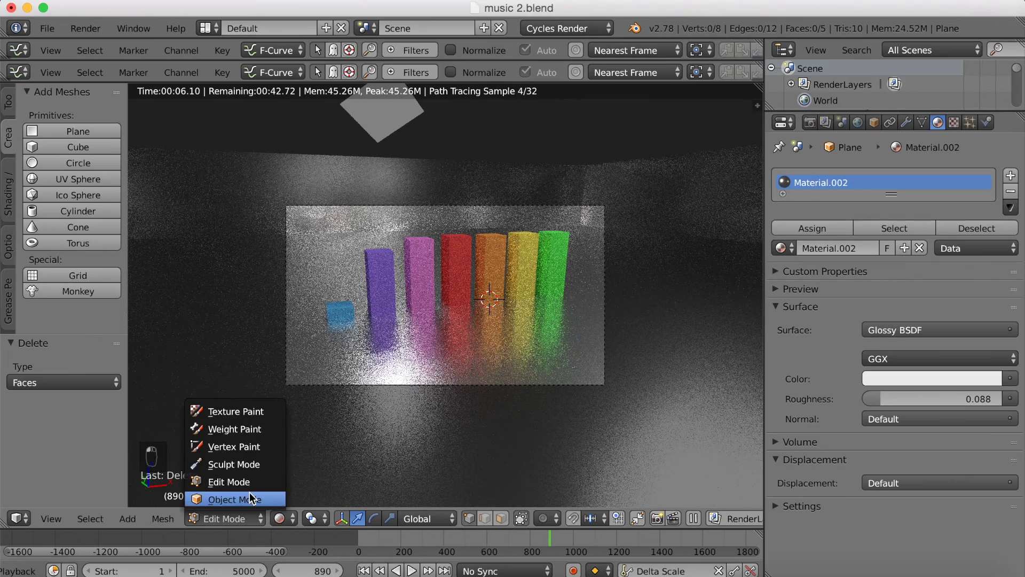
{"action": "left_click", "coordinate": [245, 497]}
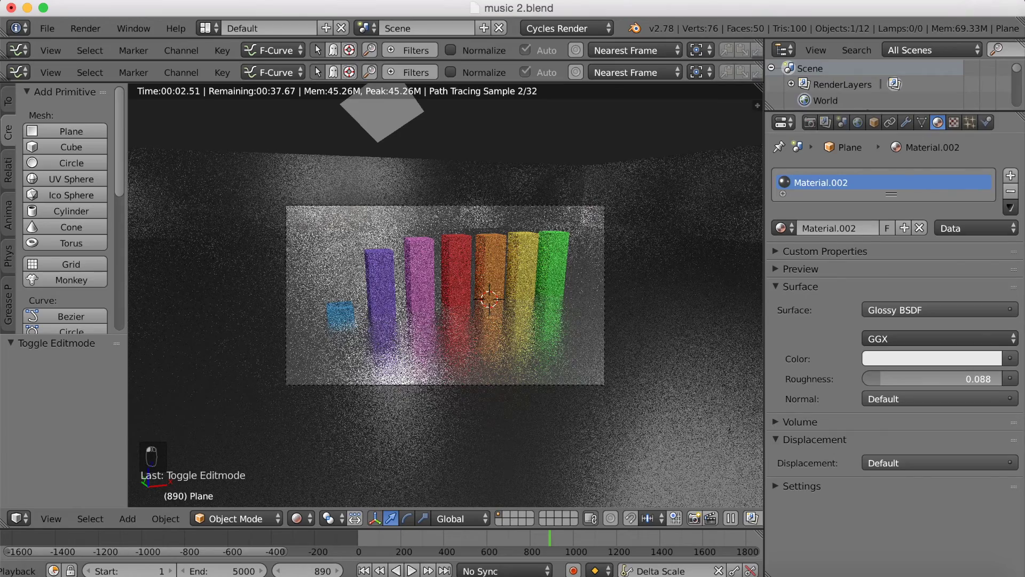
{"action": "left_click_drag", "start_coordinate": [940, 378], "coordinate": [955, 379]}
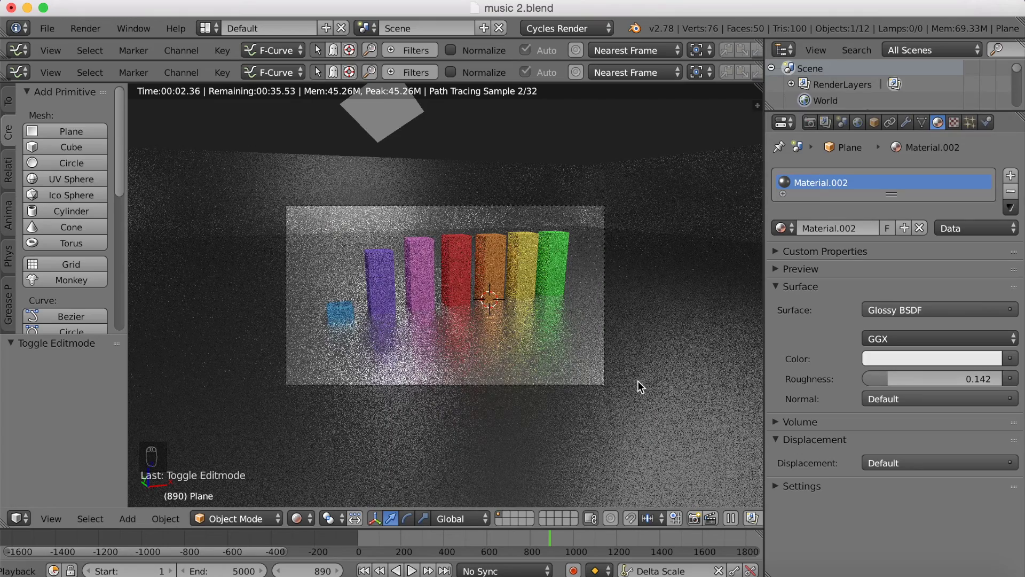
- Play the animation from about frame 137 to check whether the rising pillars stay within the camera frame
{"action": "left_click_drag", "start_coordinate": [465, 537], "coordinate": [384, 541]}
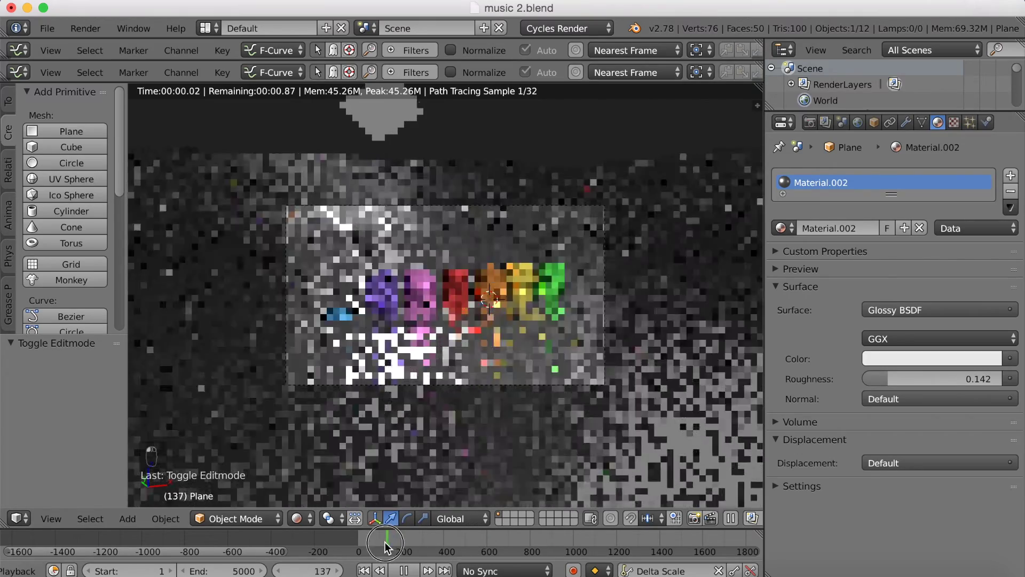
{"action": "left_click", "coordinate": [407, 571]}
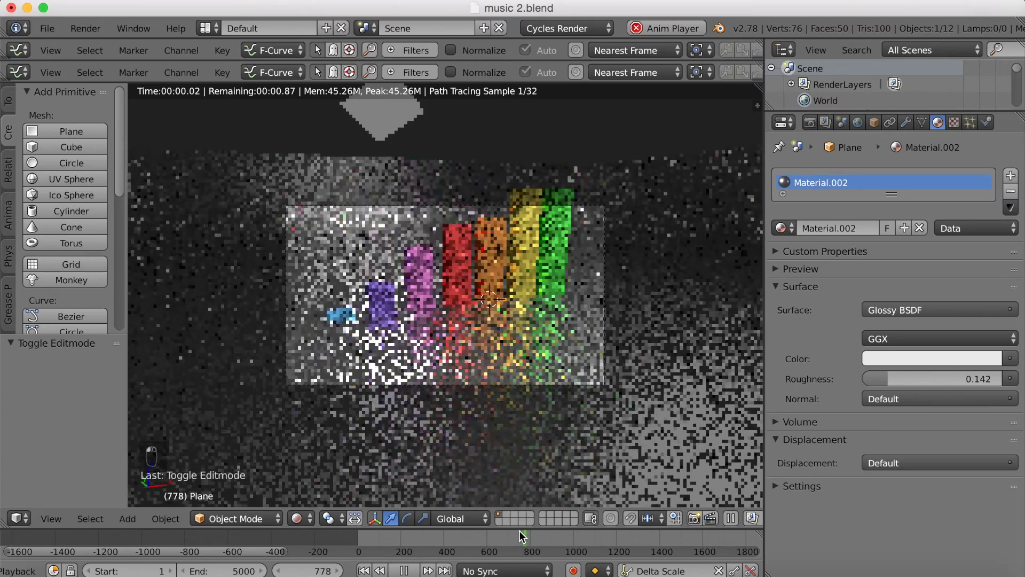
{"action": "left_click", "coordinate": [410, 571]}
- Fly the camera back until the tall pillars fit its frame, and check the framing at frame 927
{"action": "right_click", "coordinate": [490, 384]}
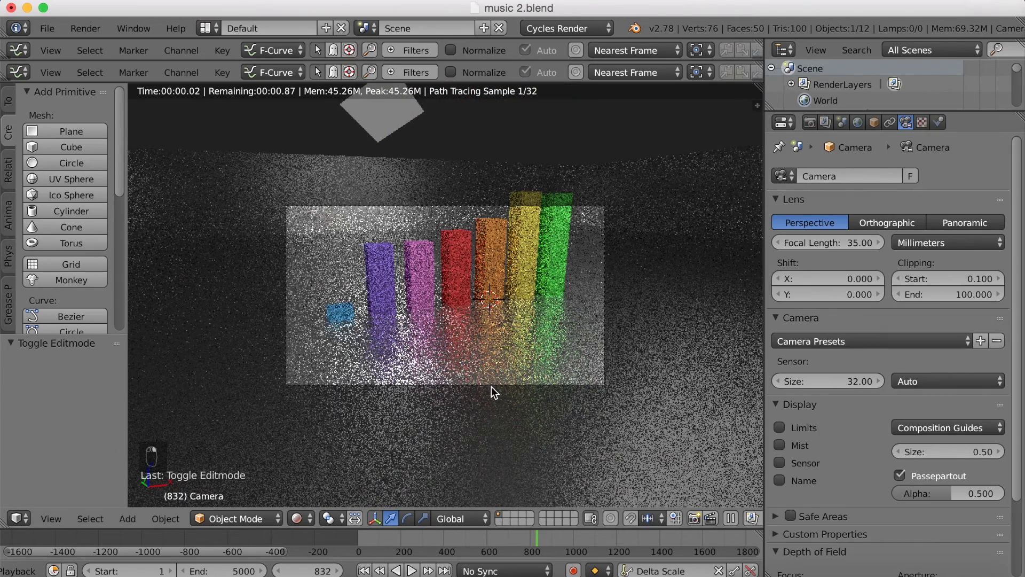
{"action": "key", "text": "shift+f"}
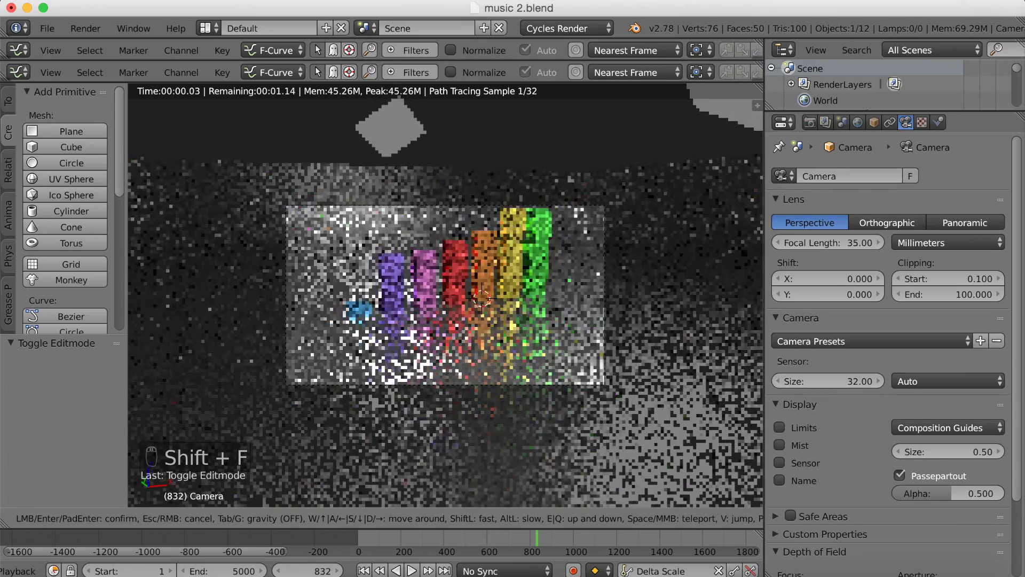
{"action": "key", "text": "s"}
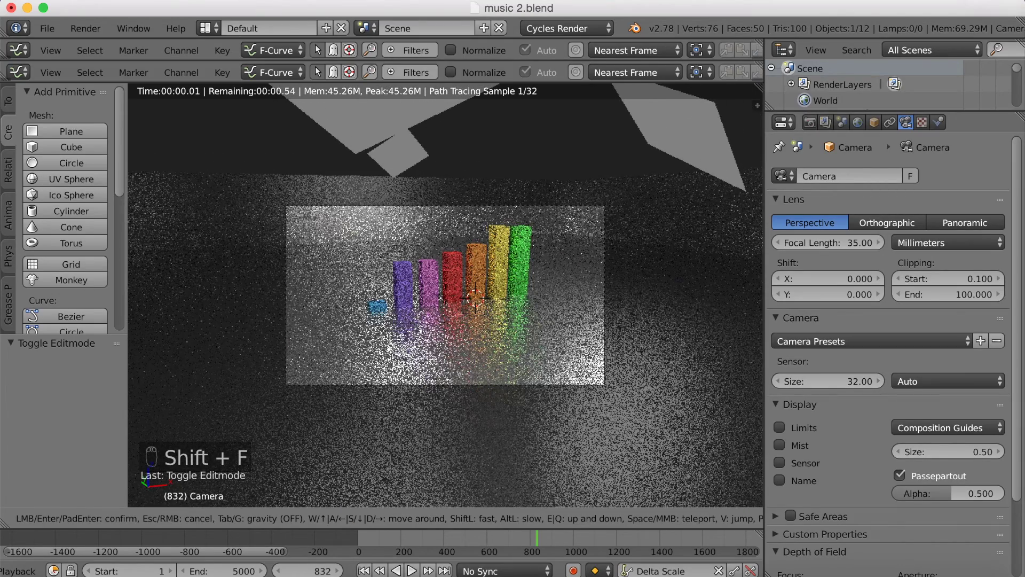
{"action": "key", "text": "w"}
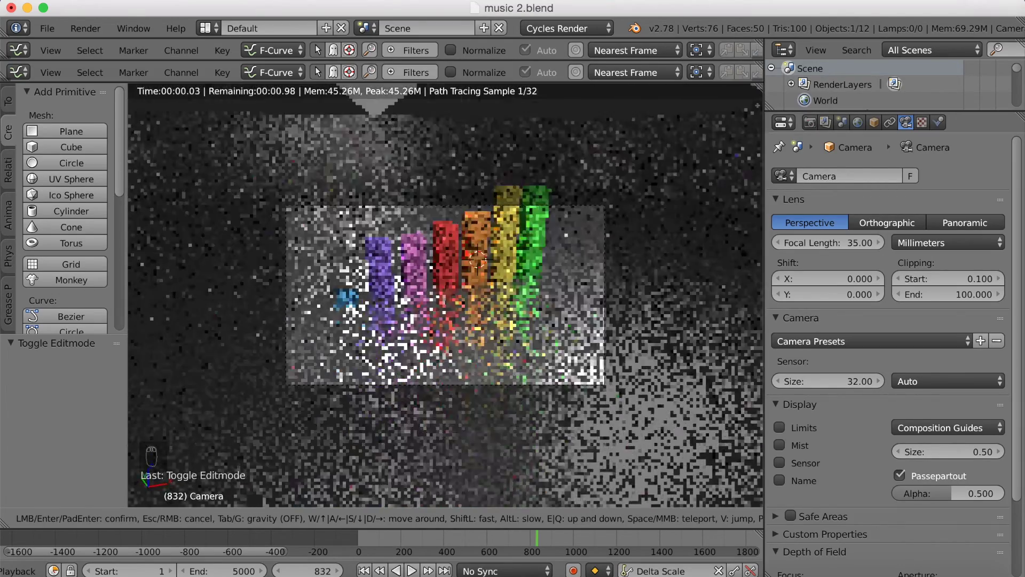
{"action": "key", "text": "s"}
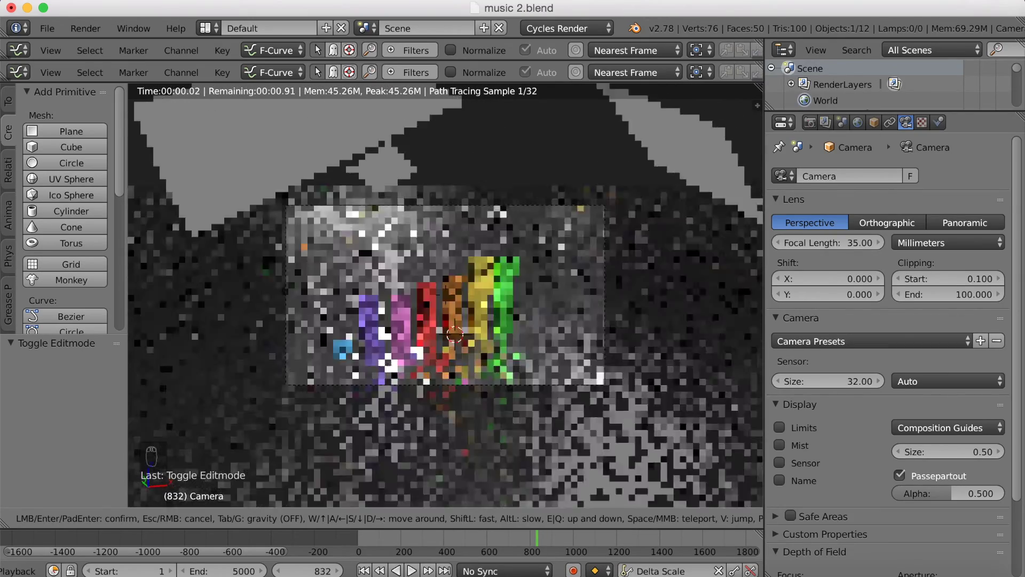
{"action": "left_click", "coordinate": [467, 412]}
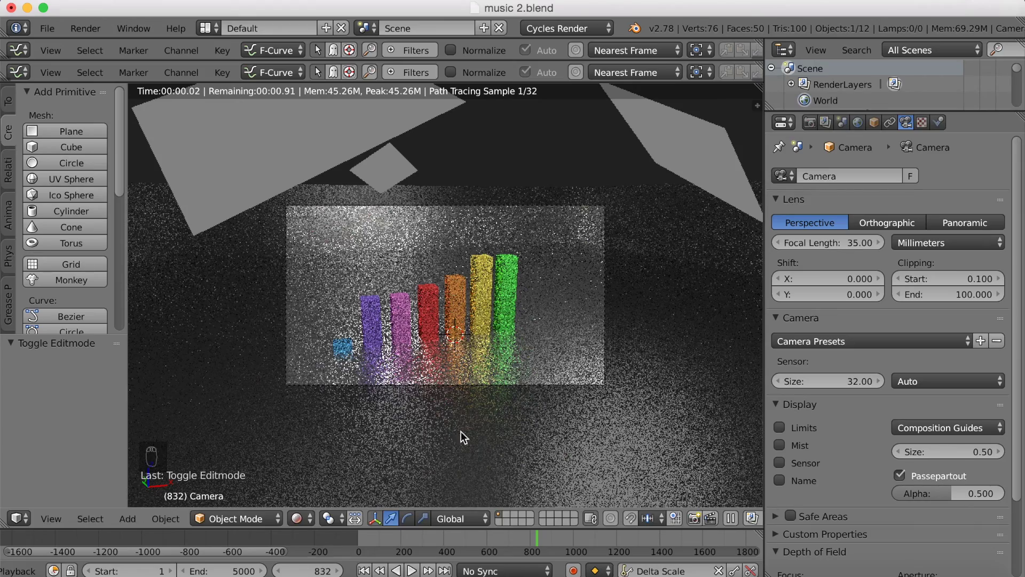
{"action": "left_click_drag", "start_coordinate": [496, 544], "coordinate": [558, 561]}
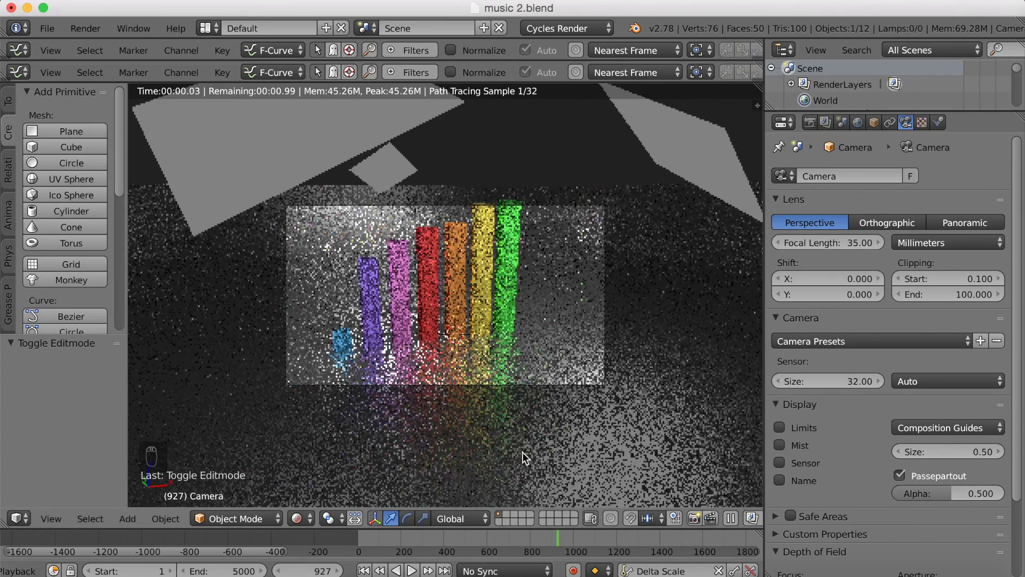
- In solid shading, select all three light planes, raise them 4.782 along Z, and scale them by 1.425
{"action": "left_click", "coordinate": [298, 518]}
{"action": "left_click", "coordinate": [305, 461]}
{"action": "middle_click_drag", "start_coordinate": [319, 367], "coordinate": [568, 239]}
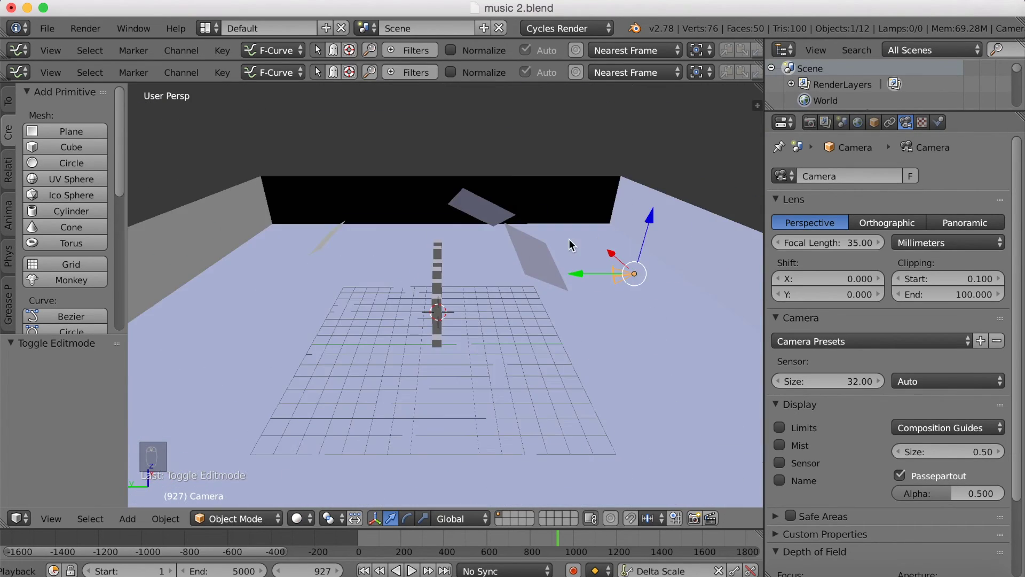
{"action": "right_click", "coordinate": [539, 251]}
{"action": "right_click", "coordinate": [489, 210], "text": "shift"}
{"action": "right_click", "coordinate": [331, 234], "text": "shift"}
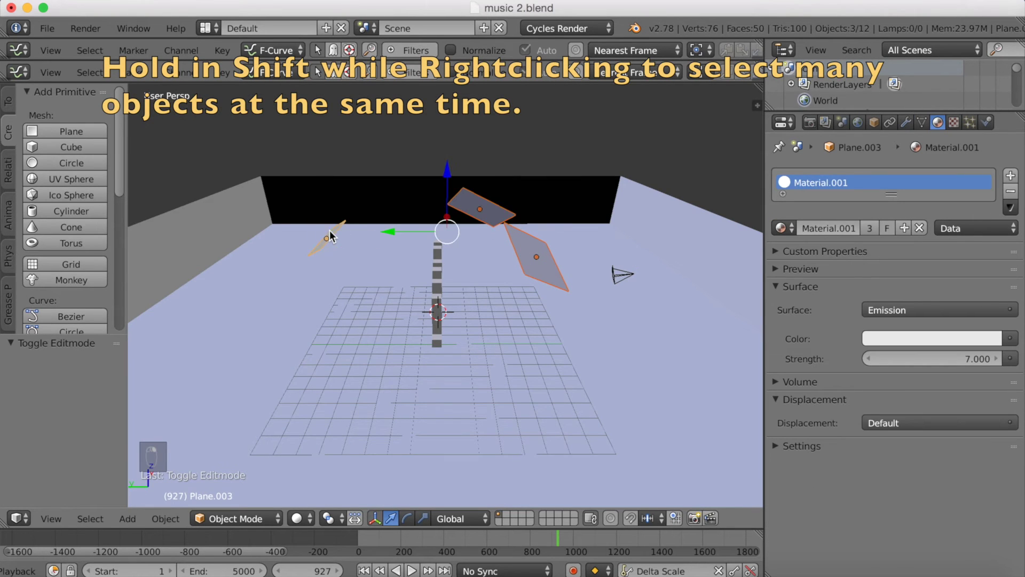
{"action": "key", "text": "g"}
{"action": "key", "text": "z"}
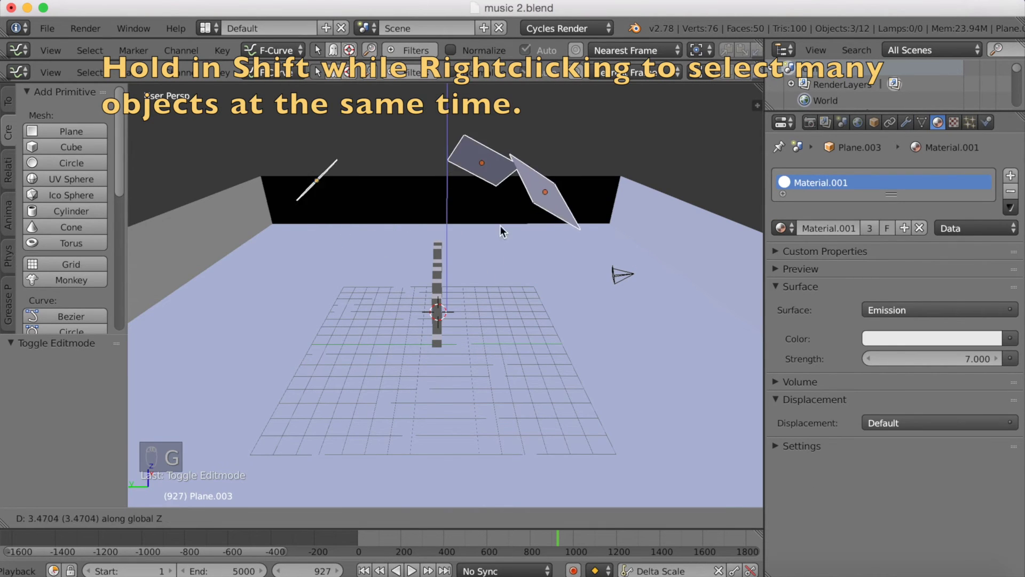
{"action": "left_click", "coordinate": [517, 215]}
{"action": "key", "text": "s"}
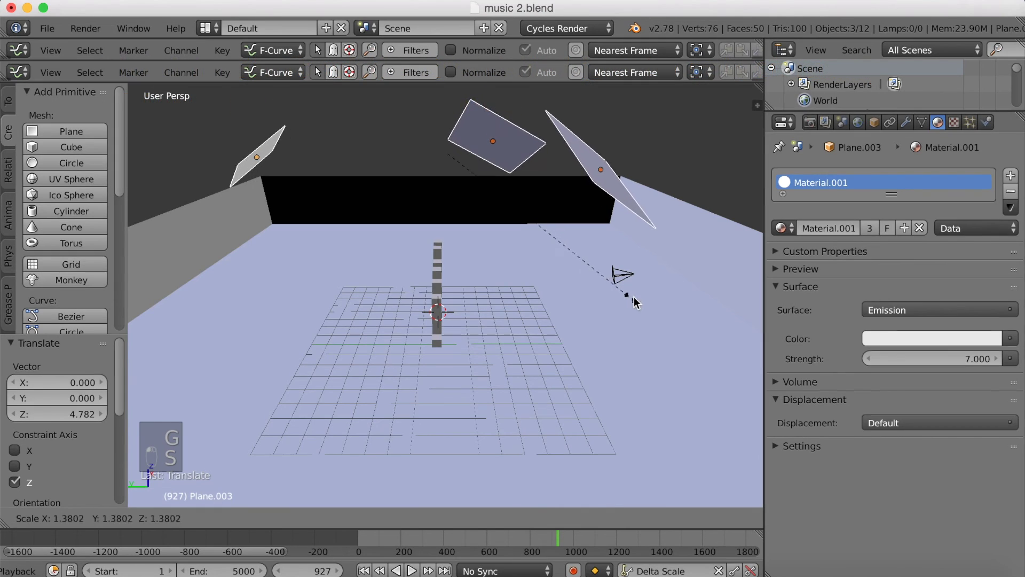
{"action": "left_click", "coordinate": [638, 296]}
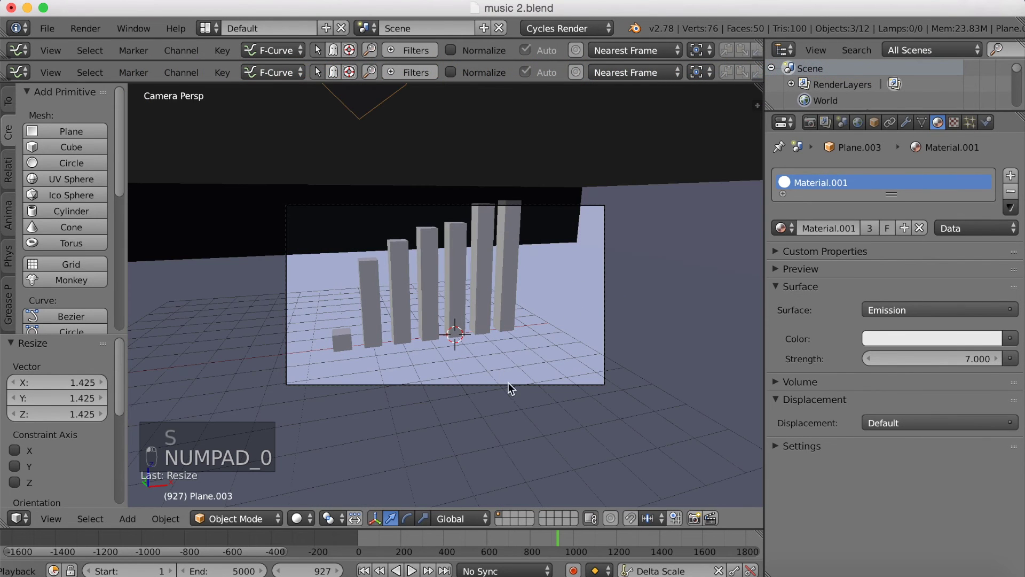
- Reframe the camera in fly mode from farther away, leaving headroom above the tallest pillars
{"action": "right_click", "coordinate": [507, 380]}
{"action": "key", "text": "shift+f"}
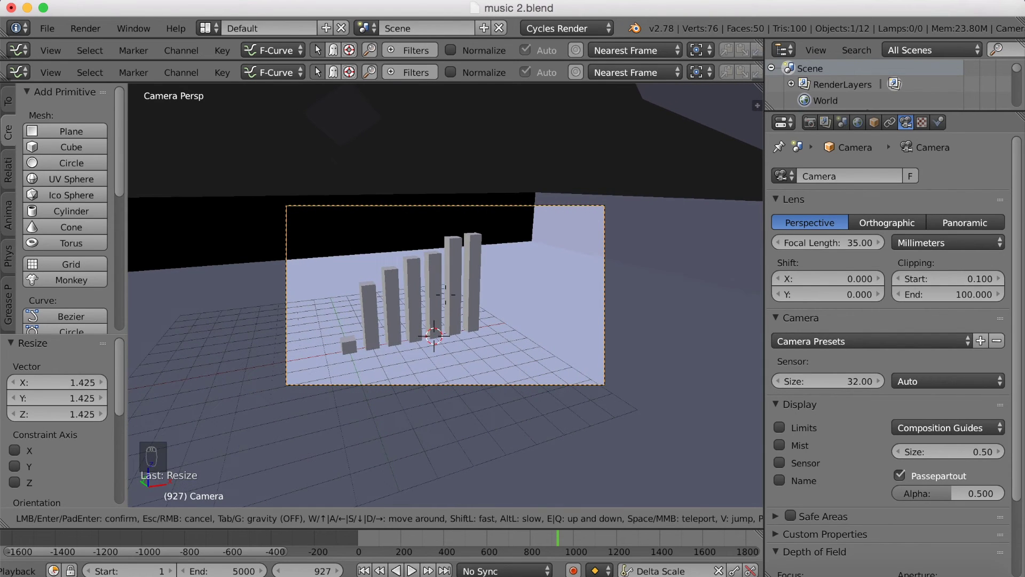
{"action": "left_click", "coordinate": [470, 411]}
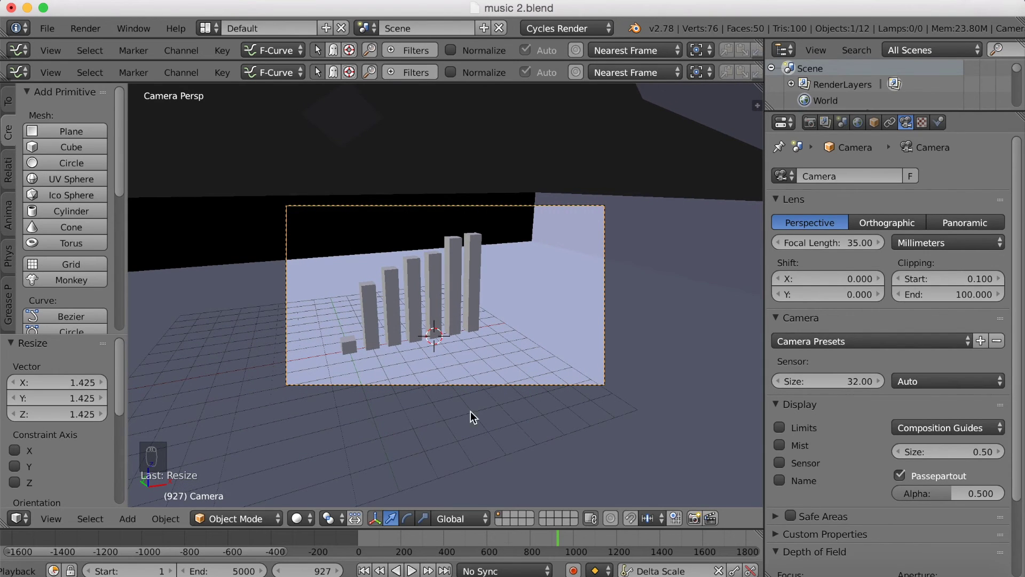
- Play the animation to check the new camera framing, and preview the stopped frame in rendered shading
{"action": "left_click", "coordinate": [412, 570]}
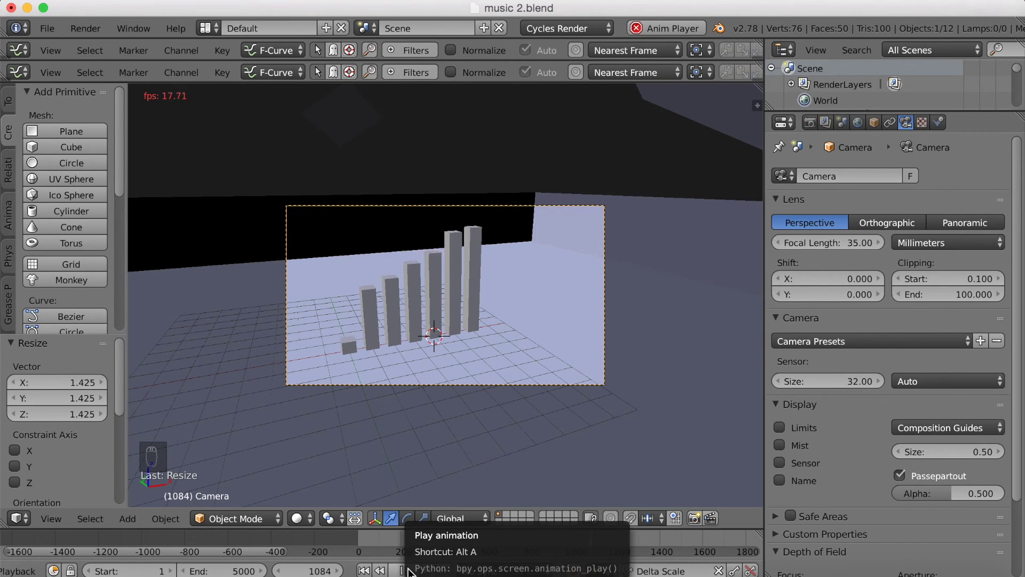
{"action": "left_click", "coordinate": [407, 570]}
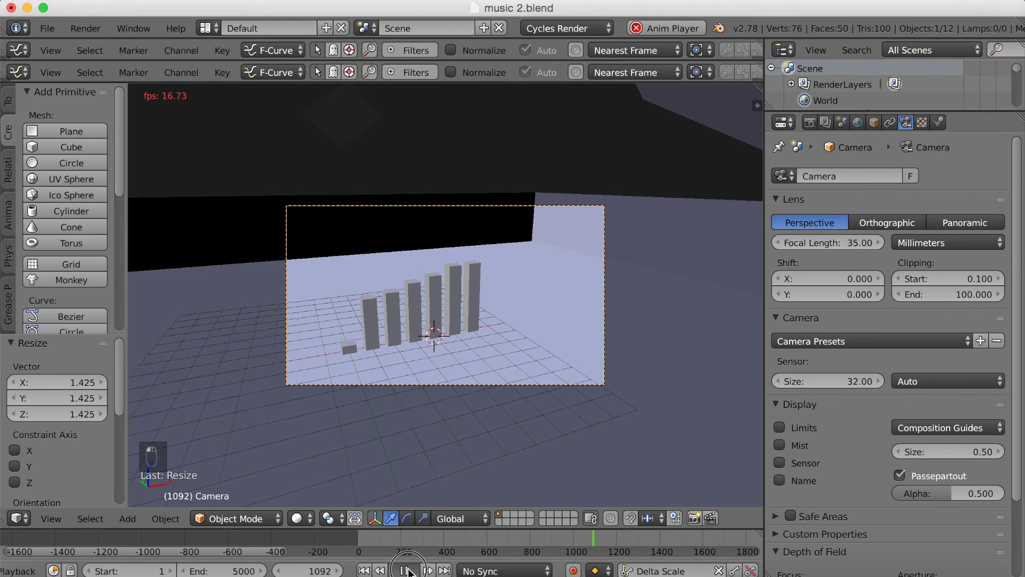
{"action": "left_click", "coordinate": [311, 518]}
{"action": "left_click", "coordinate": [322, 409]}
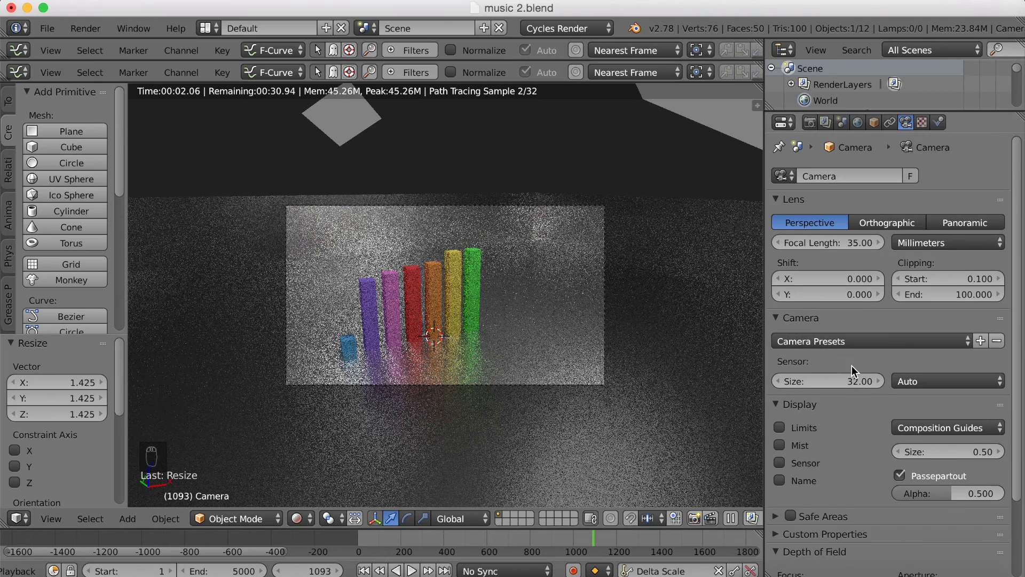
- Set the camera's clipping end distance to 500
{"action": "scroll", "coordinate": [851, 365], "scroll_direction": "down", "scroll_amount": 4}
{"action": "scroll", "coordinate": [847, 319], "scroll_direction": "up", "scroll_amount": 4}
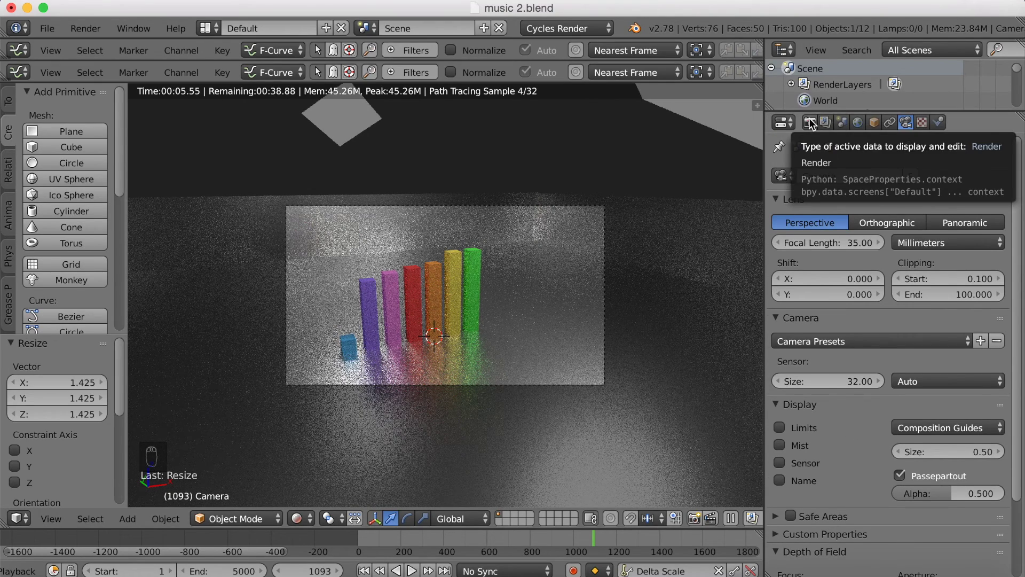
{"action": "left_click", "coordinate": [940, 293]}
{"action": "type", "text": "500"}
{"action": "key", "text": "Return"}
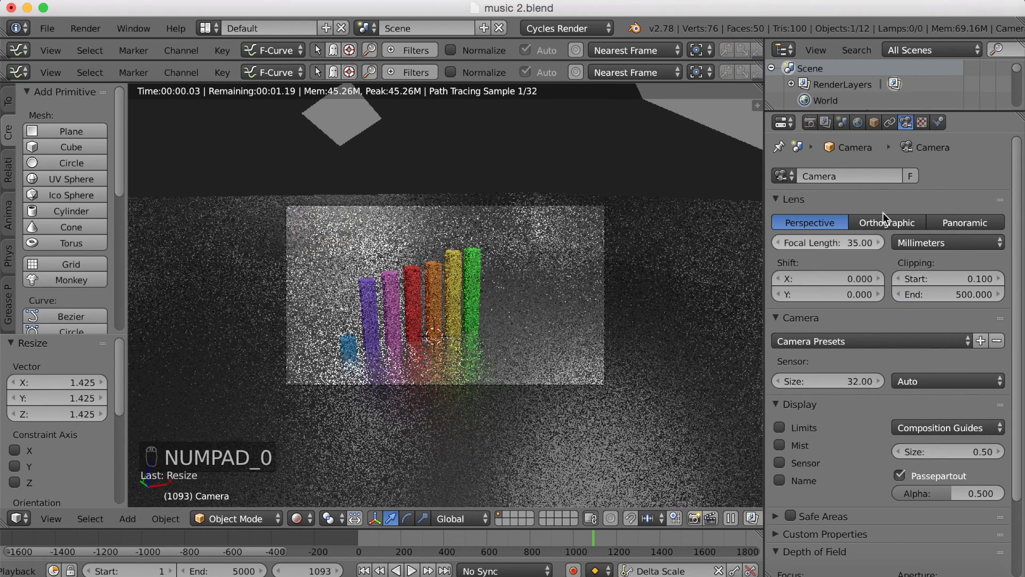
- Review the scene's render dimensions, output format, and video and audio encoding settings
{"action": "left_click", "coordinate": [809, 122]}
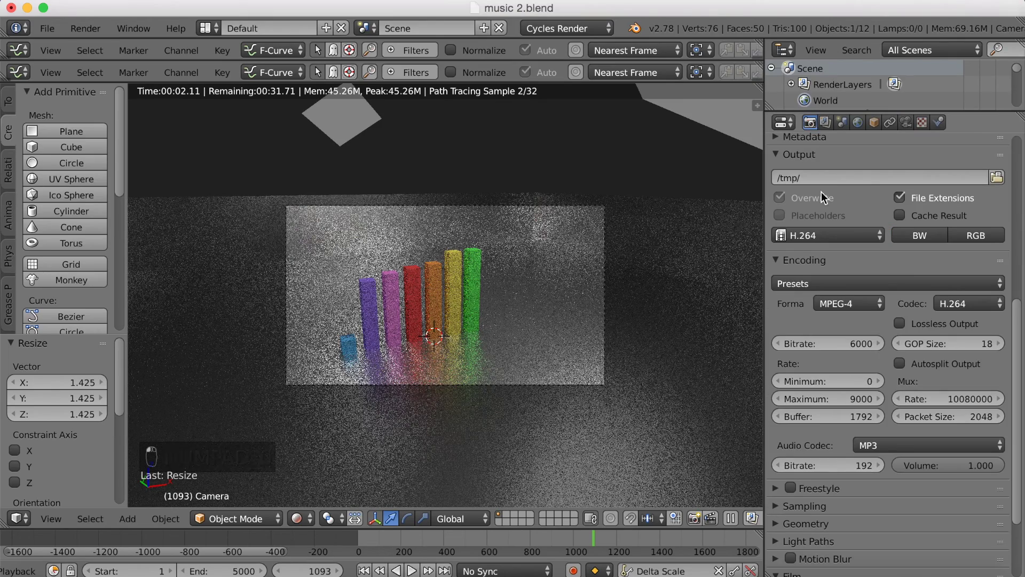
{"action": "scroll", "coordinate": [856, 310], "scroll_direction": "up", "scroll_amount": 8}
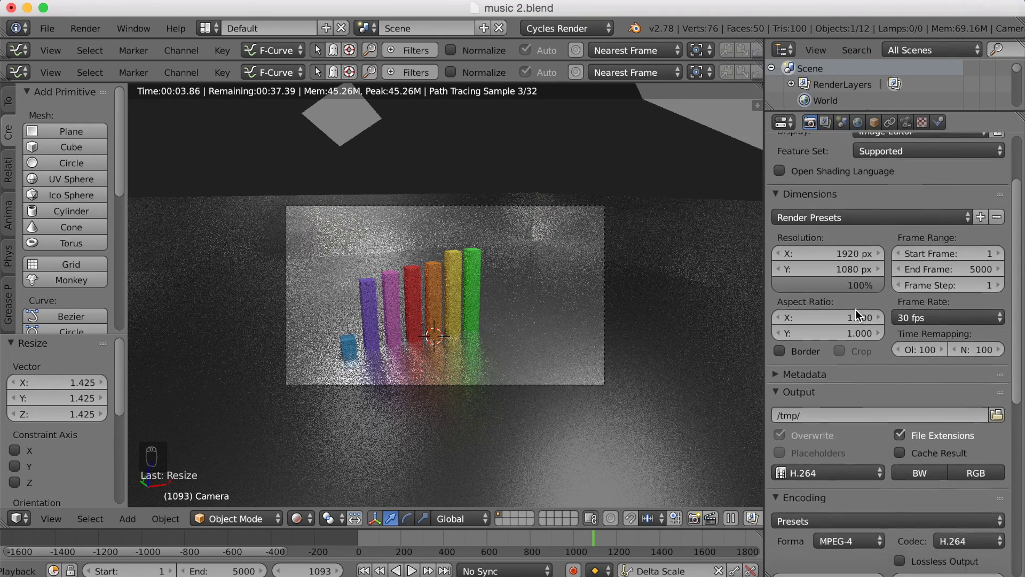
{"action": "scroll", "coordinate": [856, 309], "scroll_direction": "down", "scroll_amount": 10}
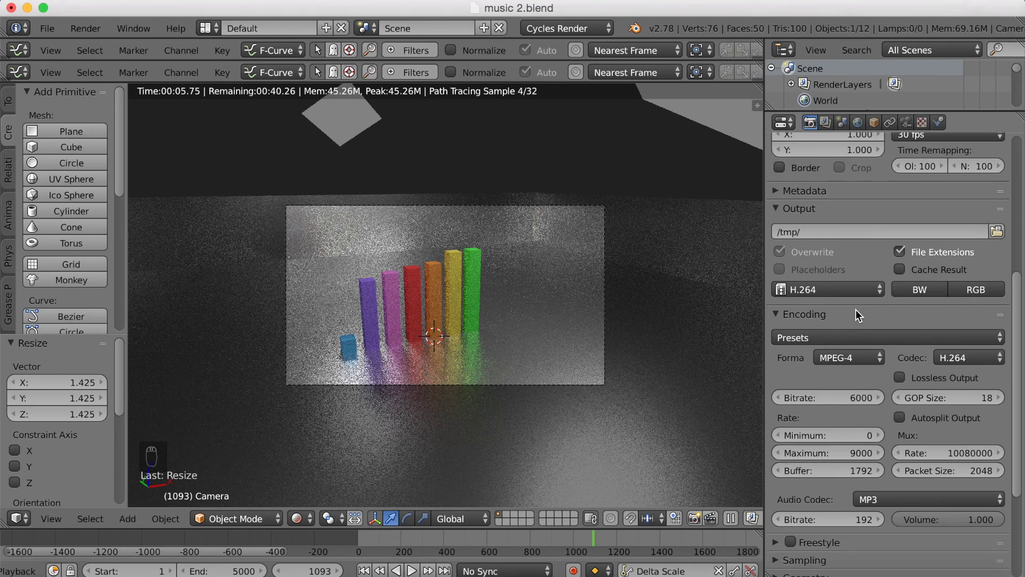
{"action": "scroll", "coordinate": [856, 309], "scroll_direction": "down", "scroll_amount": 3}
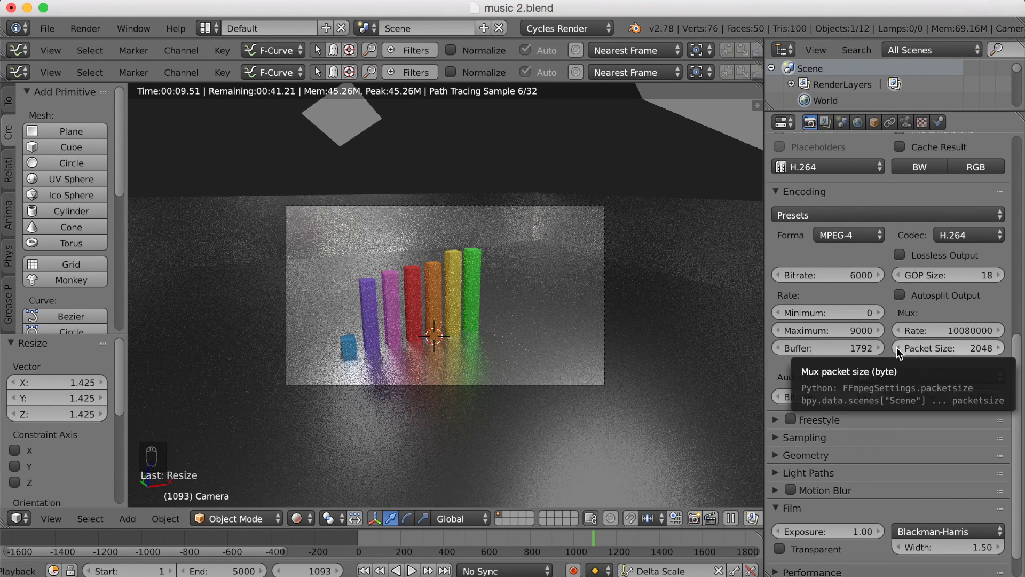
{"action": "scroll", "coordinate": [897, 350], "scroll_direction": "up", "scroll_amount": 1}
{"action": "scroll", "coordinate": [895, 347], "scroll_direction": "up", "scroll_amount": 3}
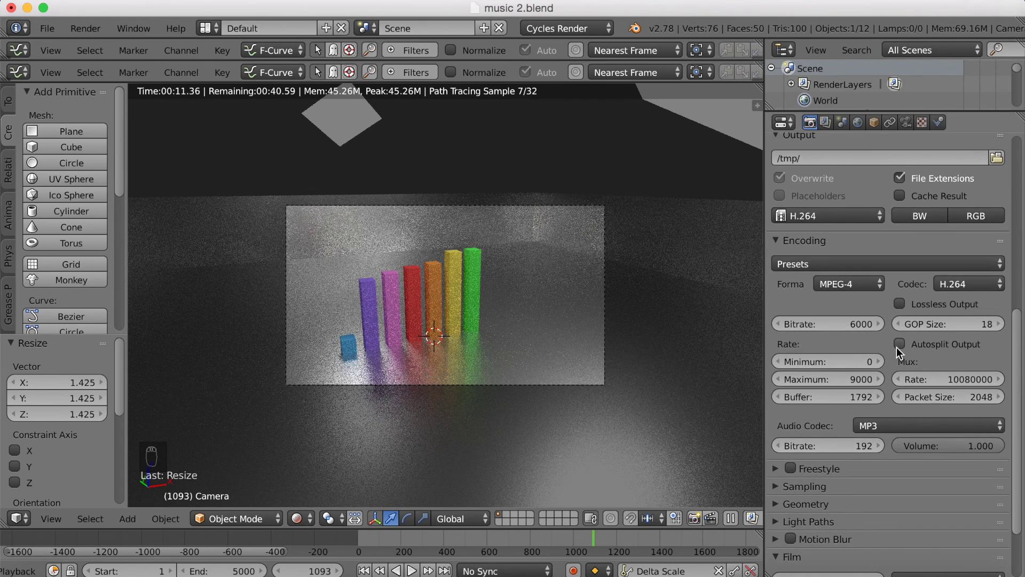
{"action": "scroll", "coordinate": [895, 347], "scroll_direction": "up", "scroll_amount": 4}
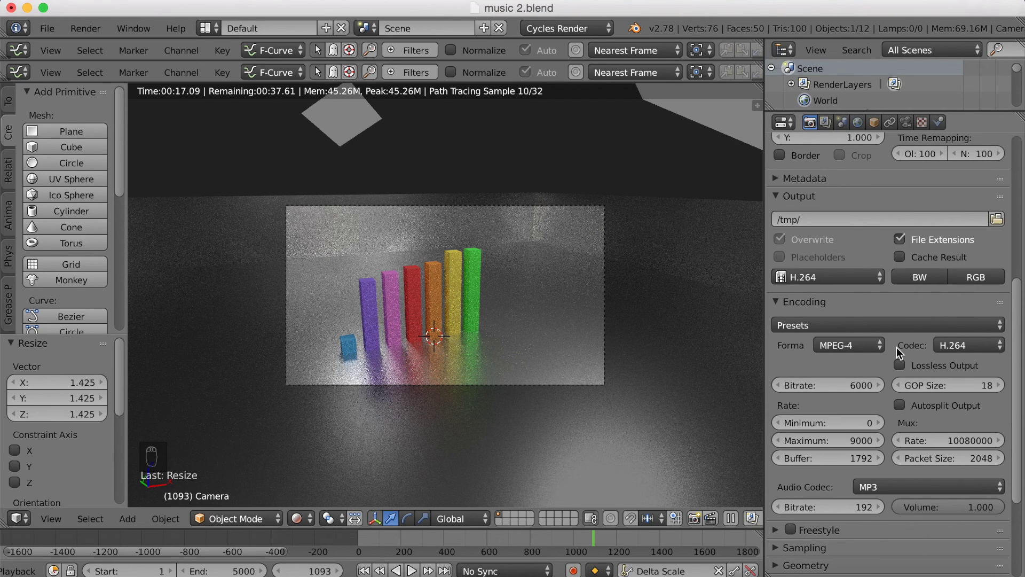
{"action": "scroll", "coordinate": [896, 347], "scroll_direction": "down", "scroll_amount": 2}
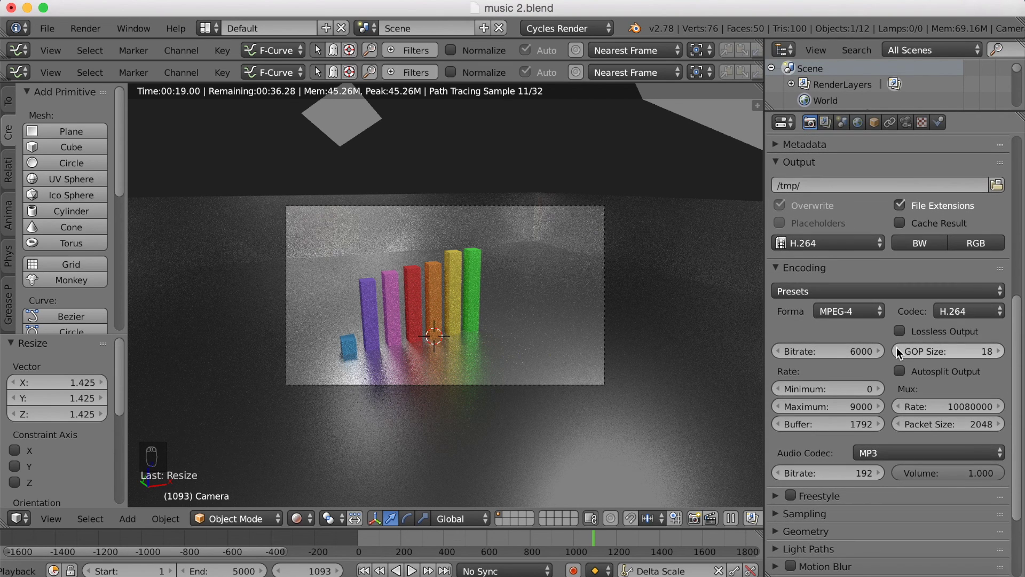
- Expand the Cycles sampling settings and set the render samples to 200
{"action": "scroll", "coordinate": [896, 347], "scroll_direction": "down", "scroll_amount": 4}
{"action": "left_click", "coordinate": [830, 437]}
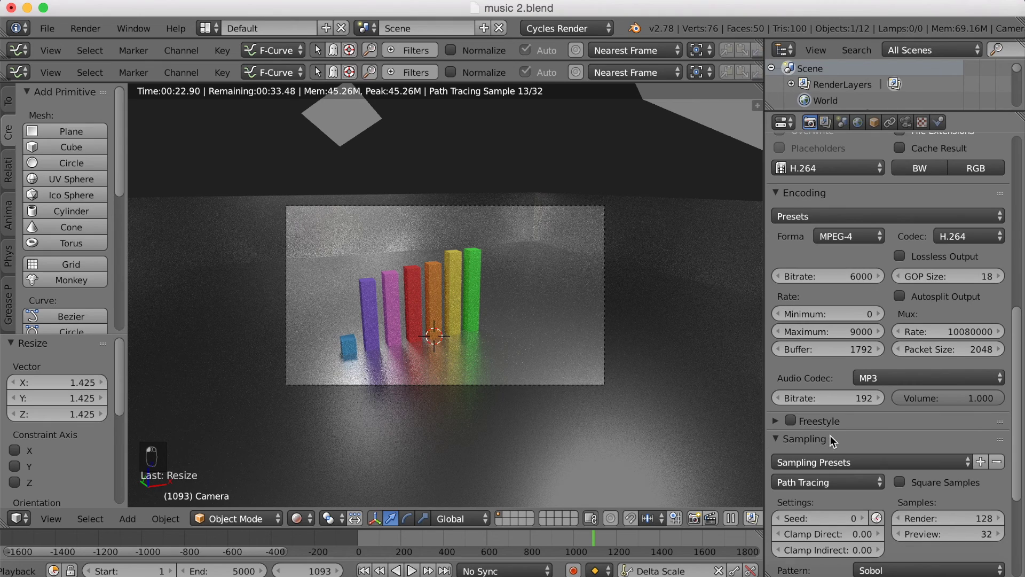
{"action": "left_click", "coordinate": [936, 516]}
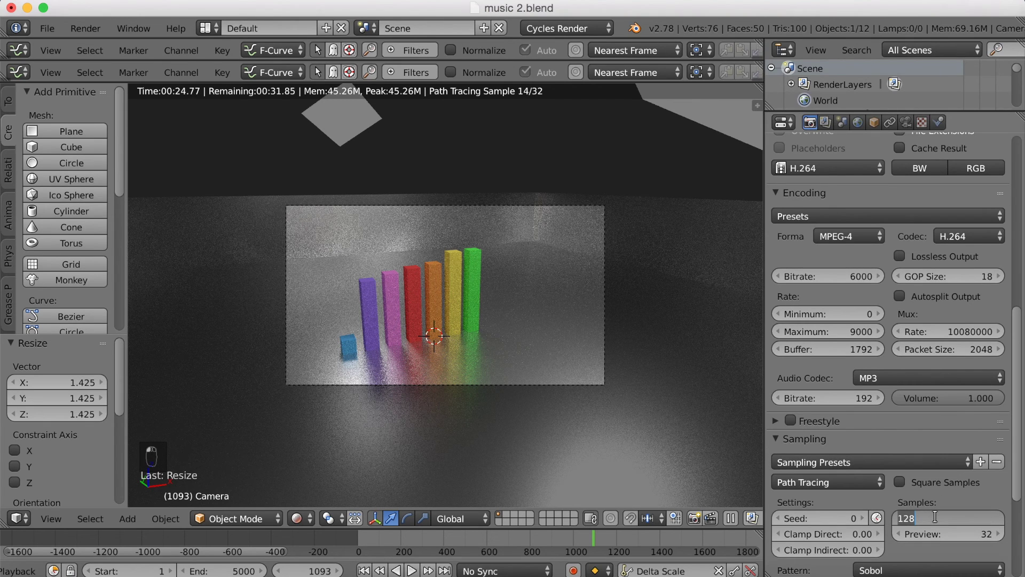
{"action": "type", "text": "200"}
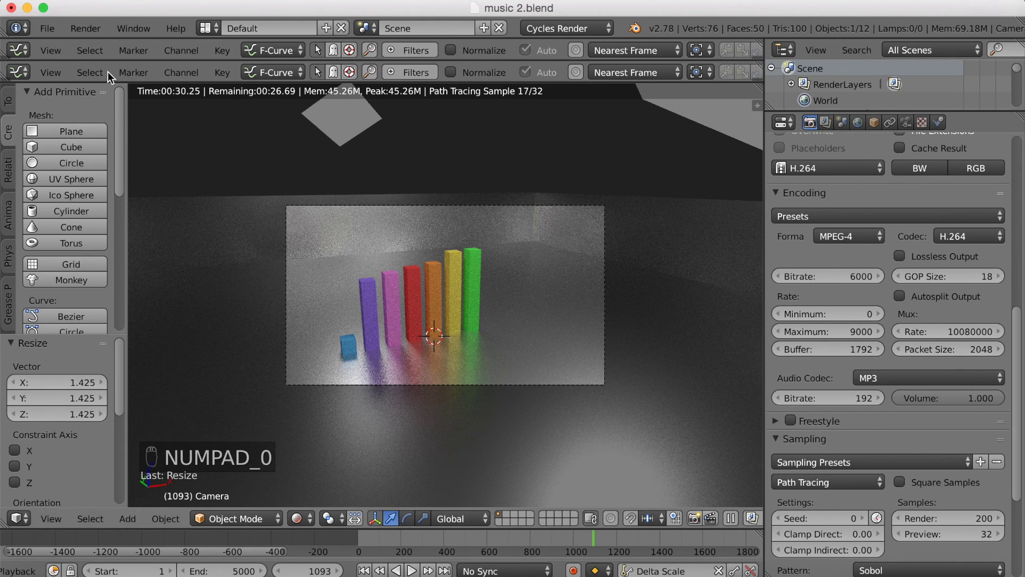
- Save the project as a new file named music 3.blend in the same folder
{"action": "left_click", "coordinate": [52, 29]}
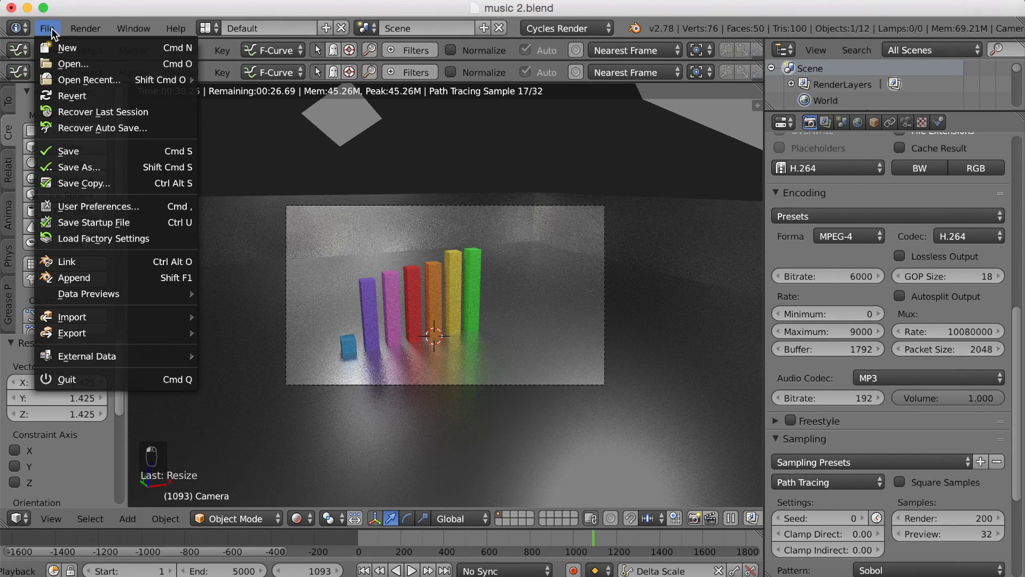
{"action": "left_click", "coordinate": [74, 167]}
{"action": "left_click", "coordinate": [235, 90]}
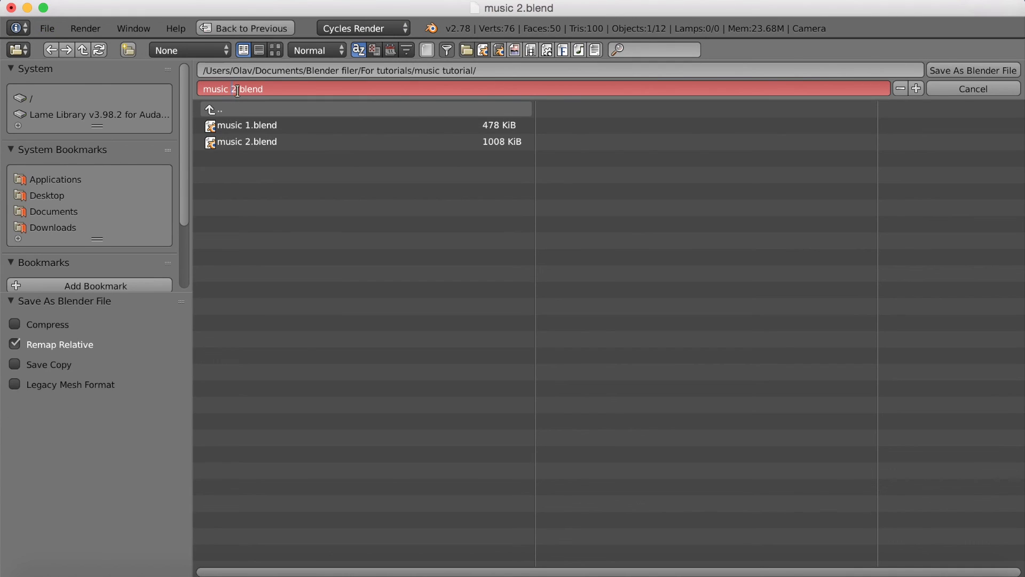
{"action": "key", "text": "BackSpace"}
{"action": "type", "text": "3"}
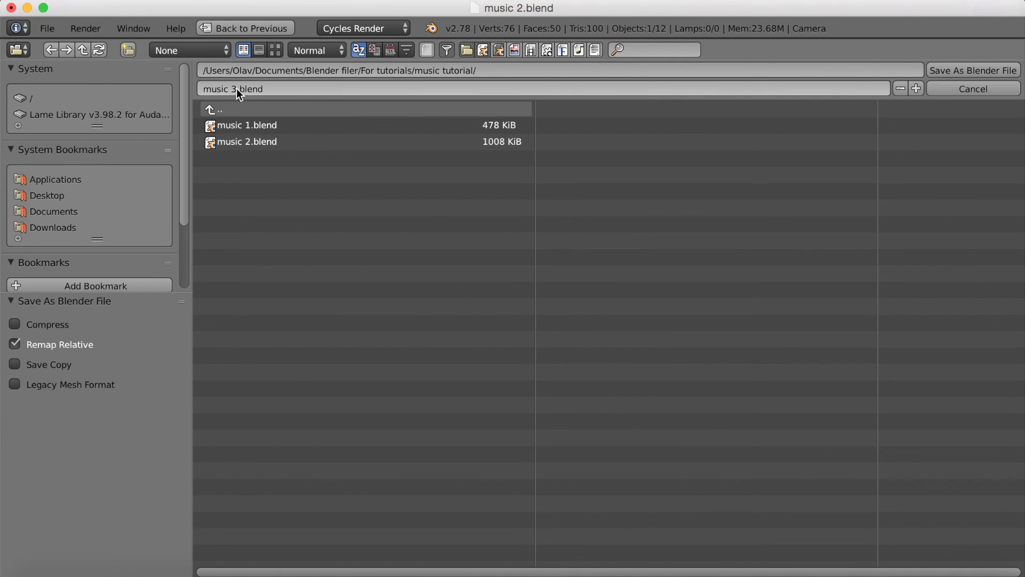
{"action": "key", "text": "Return"}
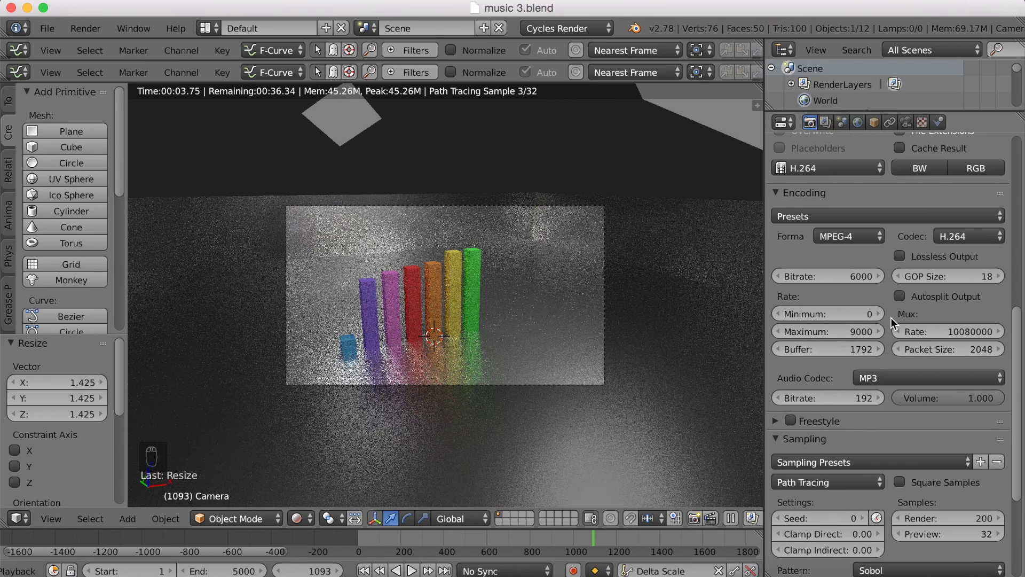
- Check the render resolution, frame range, frame rate and output path before rendering the animation
{"action": "scroll", "coordinate": [891, 317], "scroll_direction": "up", "scroll_amount": 10}
{"action": "scroll", "coordinate": [890, 317], "scroll_direction": "up", "scroll_amount": 7}
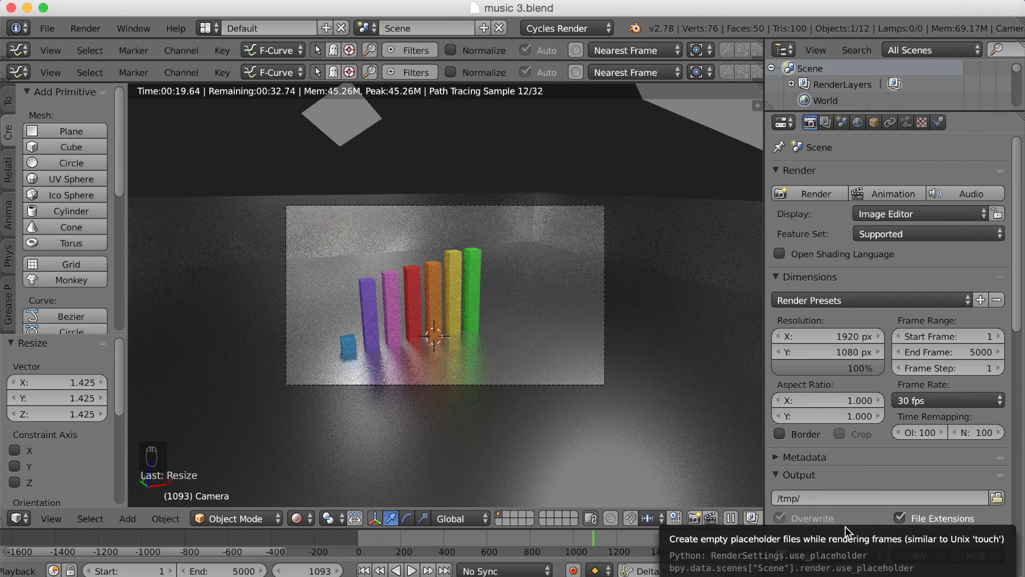
{"action": "scroll", "coordinate": [844, 526], "scroll_direction": "down", "scroll_amount": 2}
{"action": "scroll", "coordinate": [845, 504], "scroll_direction": "up", "scroll_amount": 2}
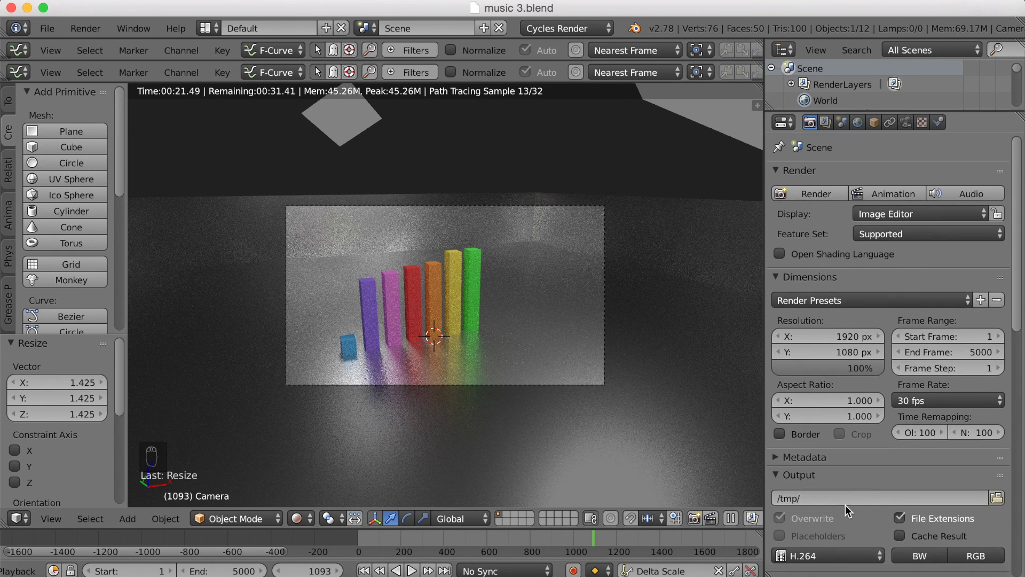